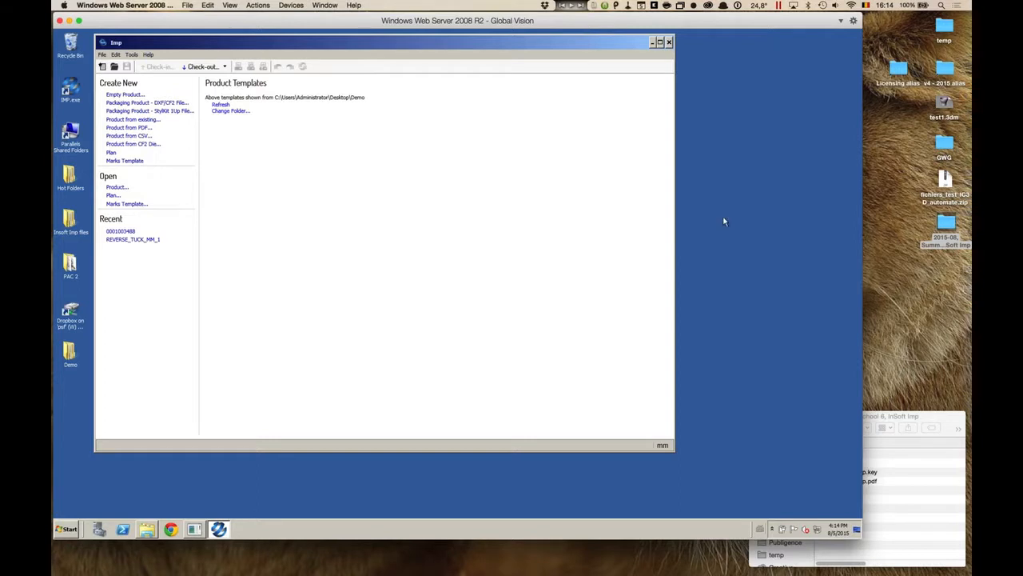
- Check the Farm.exe service console output and minimize its window
drag(216, 45, 213, 50)
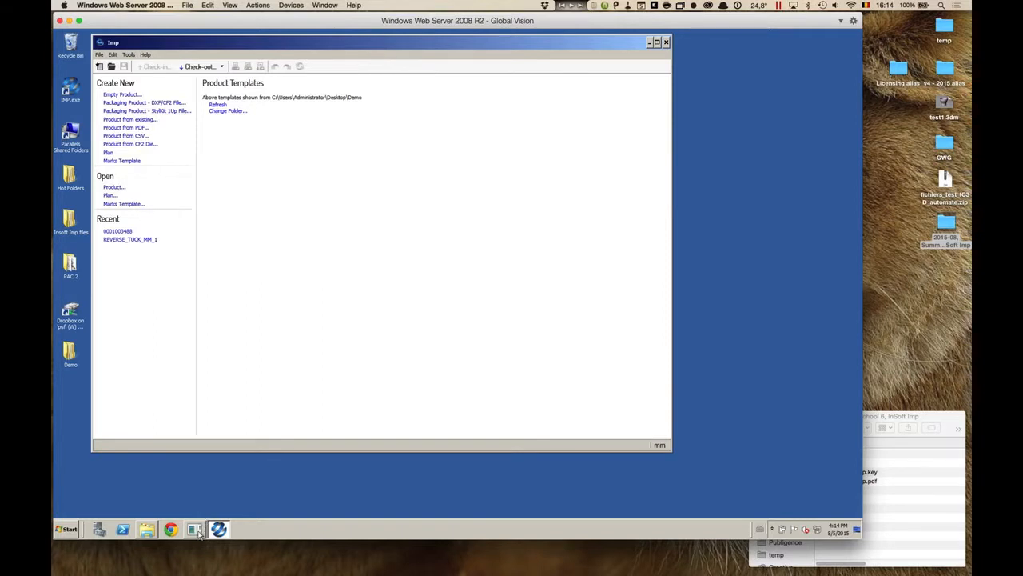
mouse_move(200, 534)
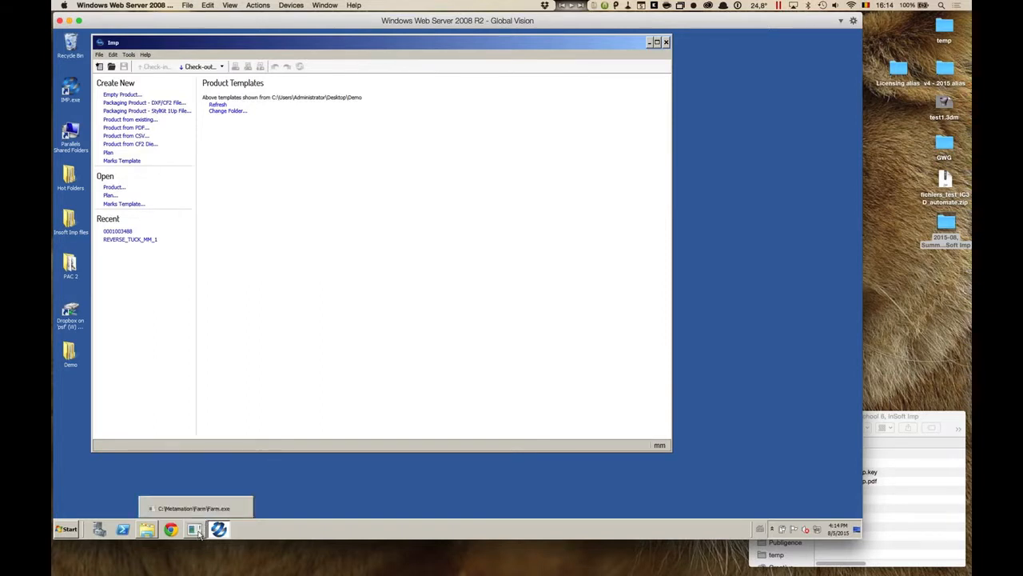
click(196, 509)
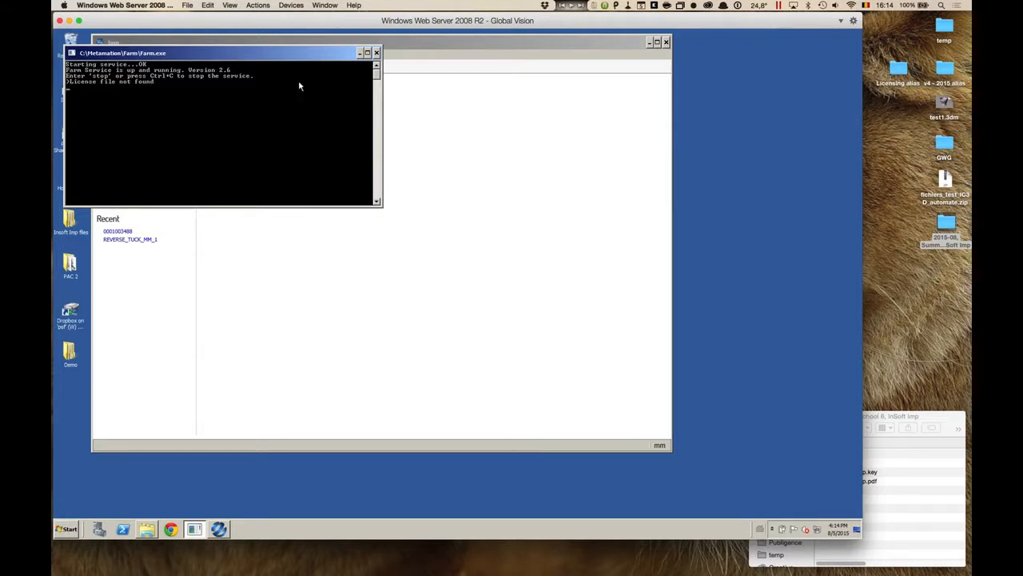
click(359, 53)
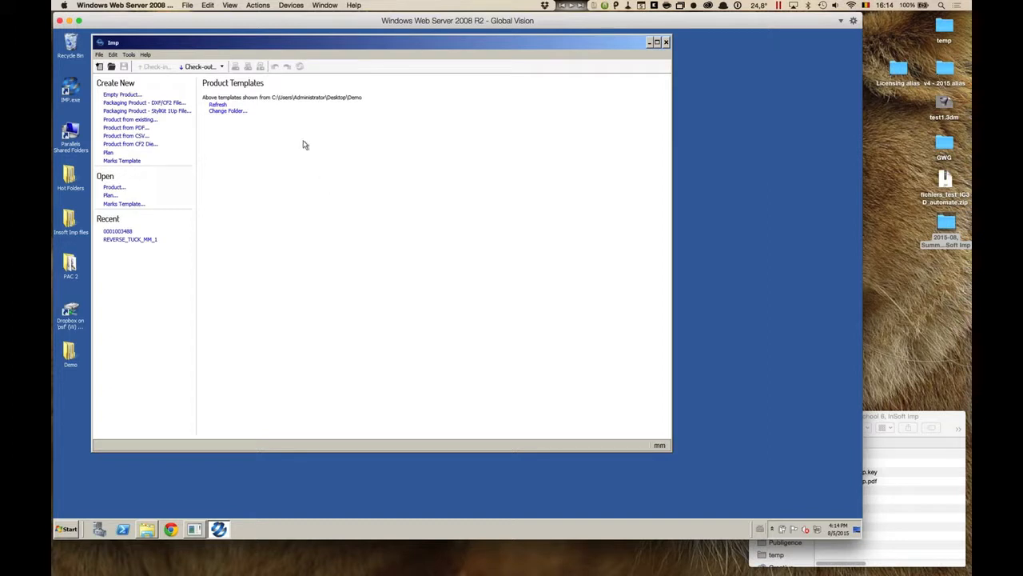
drag(211, 48, 214, 50)
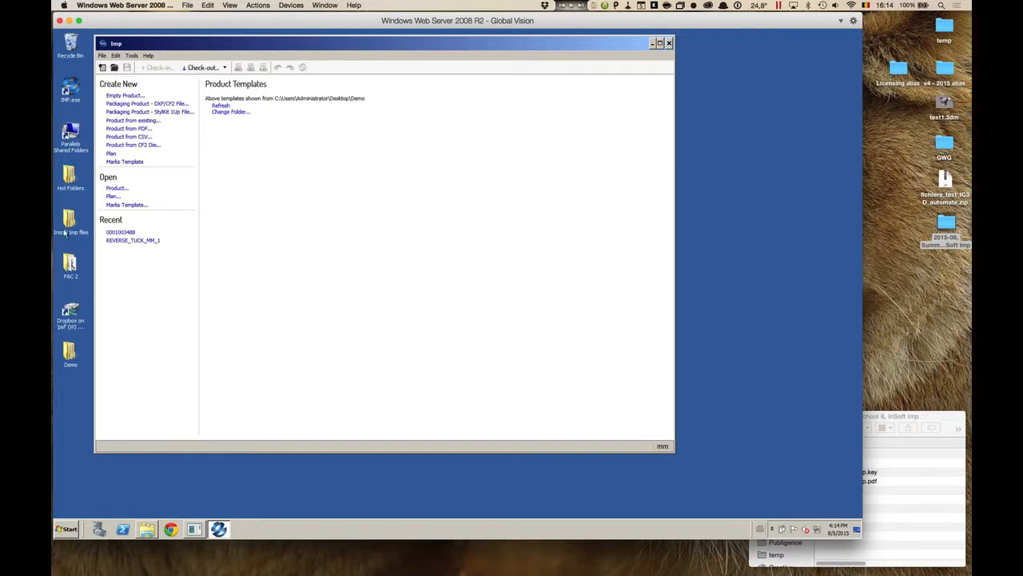
- Open the 001 - Bound jobs folder inside Demo, shrink and move its window, and point out the FREEBIRD_INNER_PAGES.pdf and FreeBird_Magazine.xml files
double_click(68, 355)
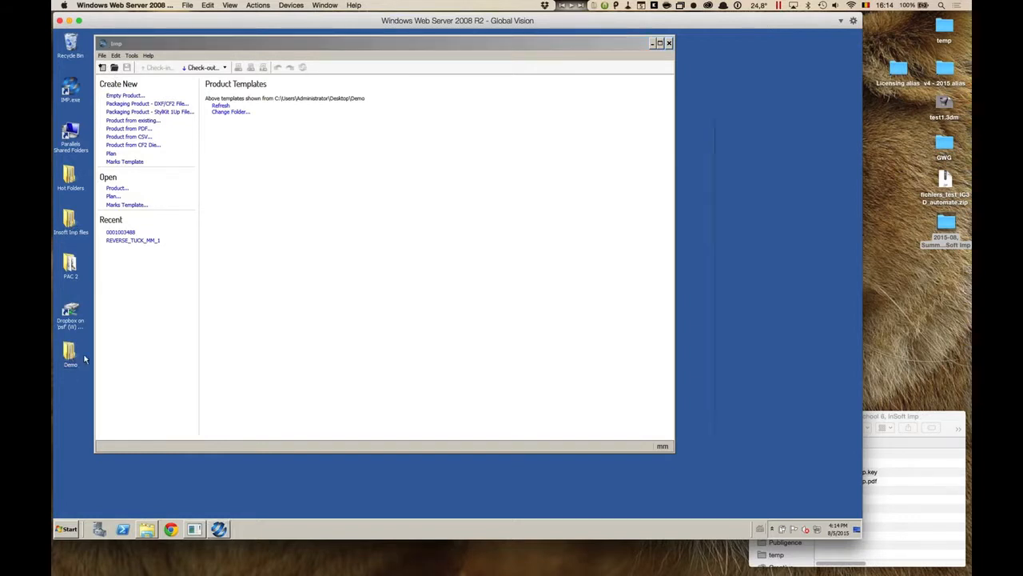
double_click(357, 187)
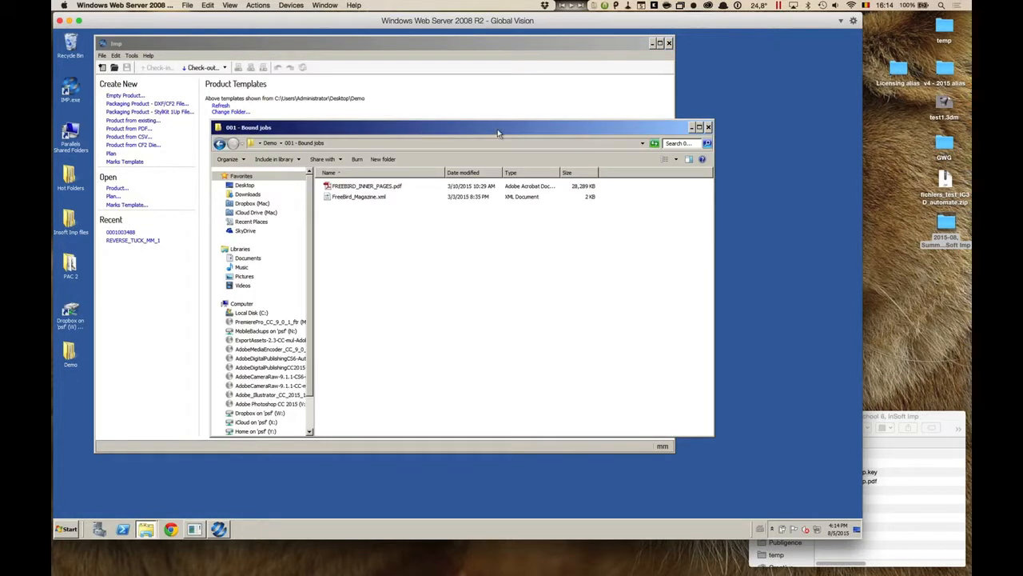
drag(497, 128, 605, 99)
click(478, 168)
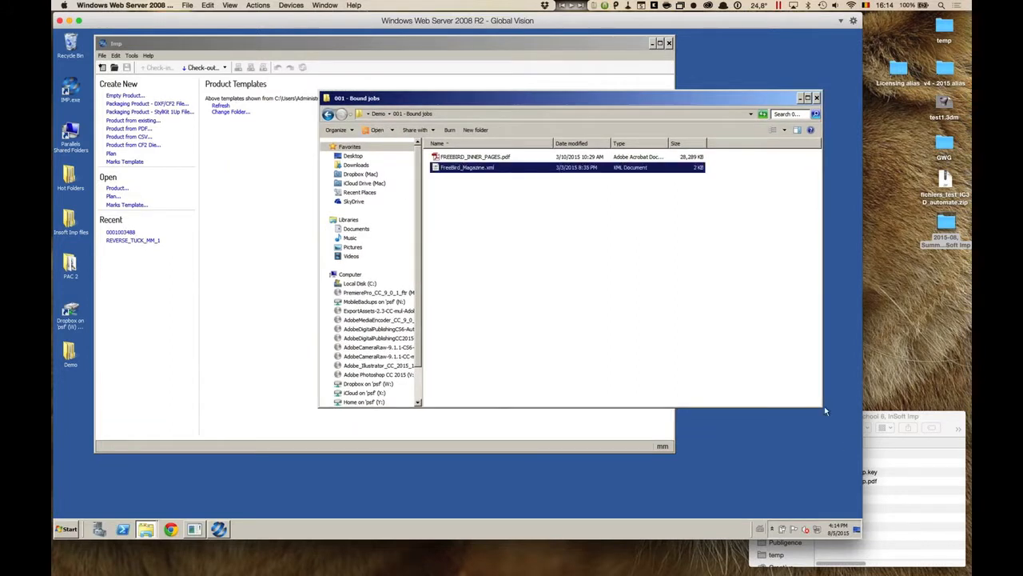
drag(824, 407, 740, 307)
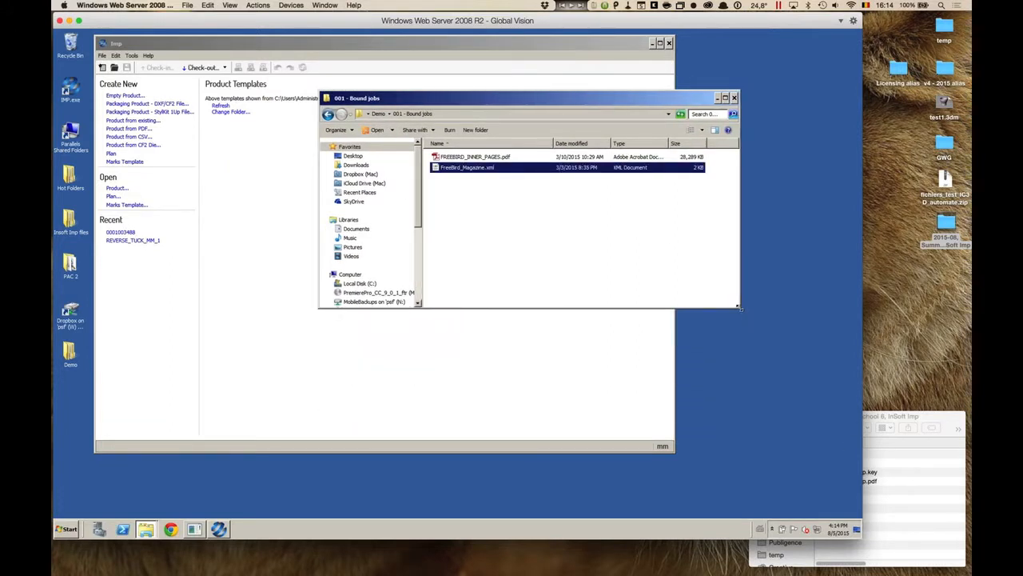
drag(622, 100, 720, 198)
click(606, 255)
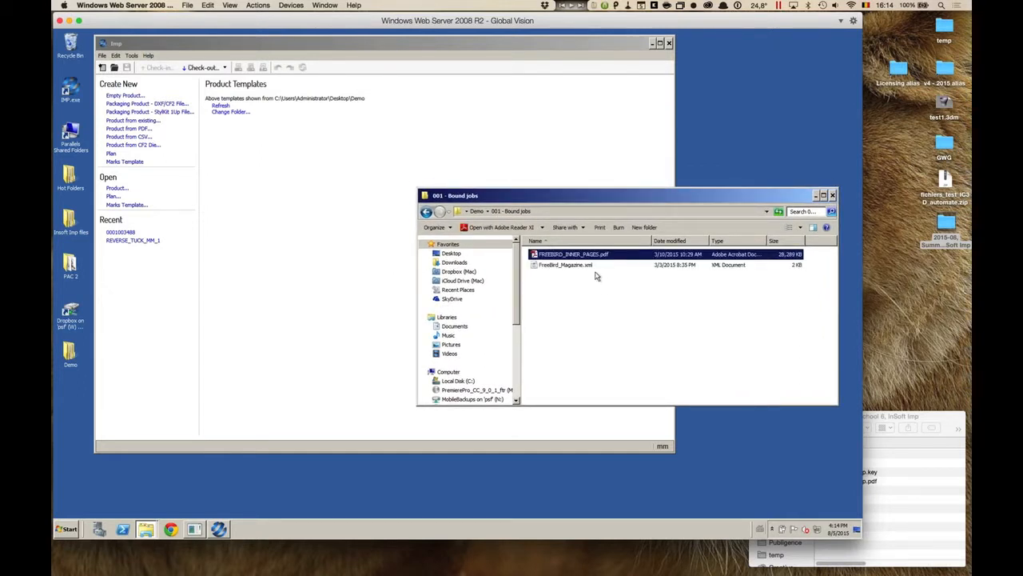
click(589, 267)
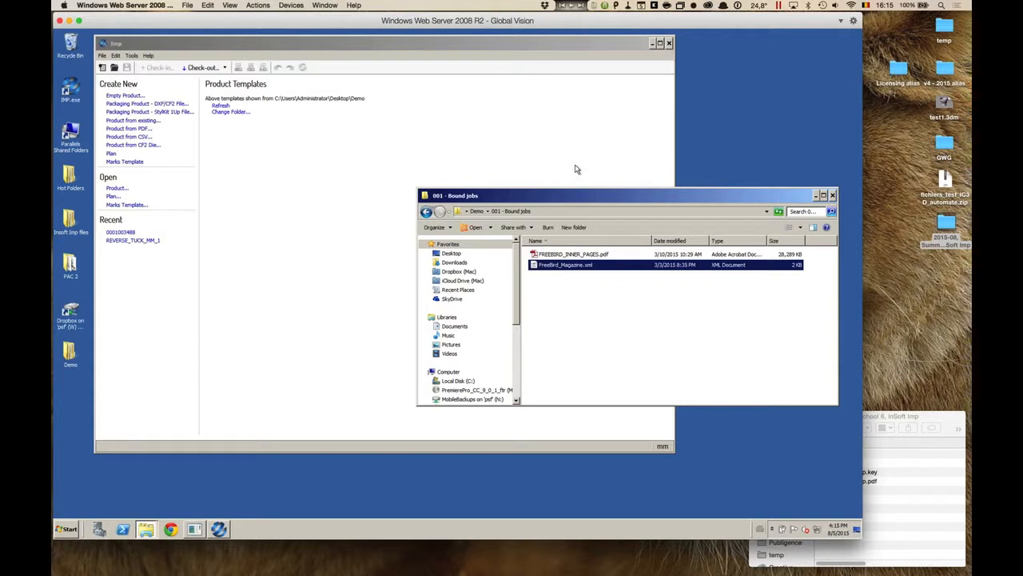
- Import a product into Imp from the XML file FreeBird_Magazine.xml in the 001 - Bound jobs folder
click(256, 206)
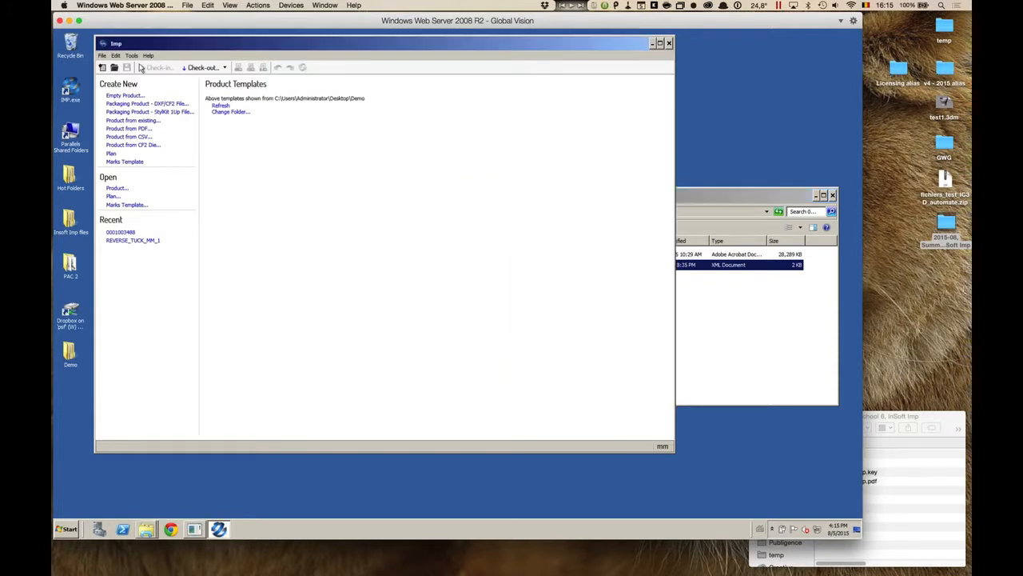
click(103, 56)
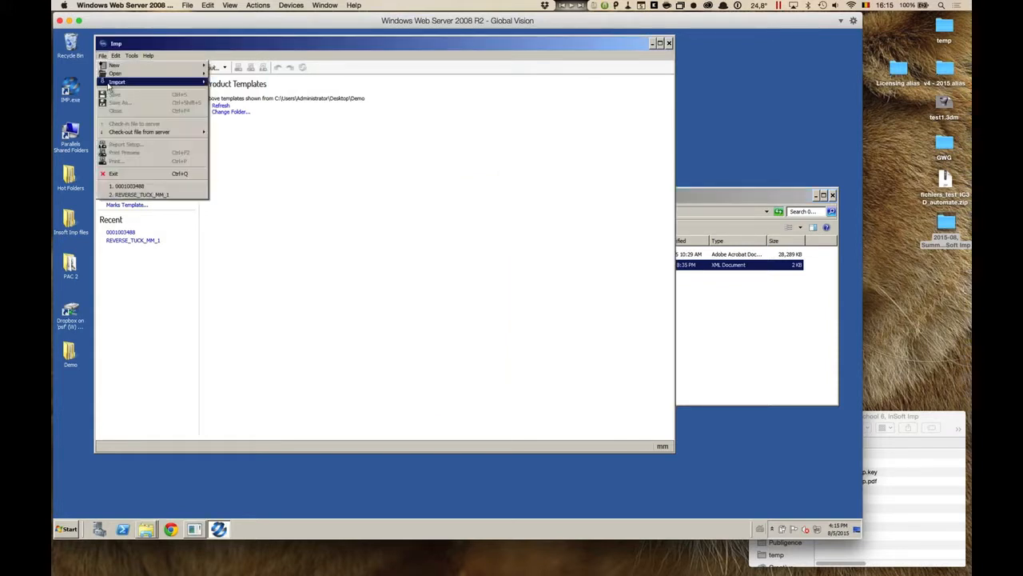
mouse_move(110, 83)
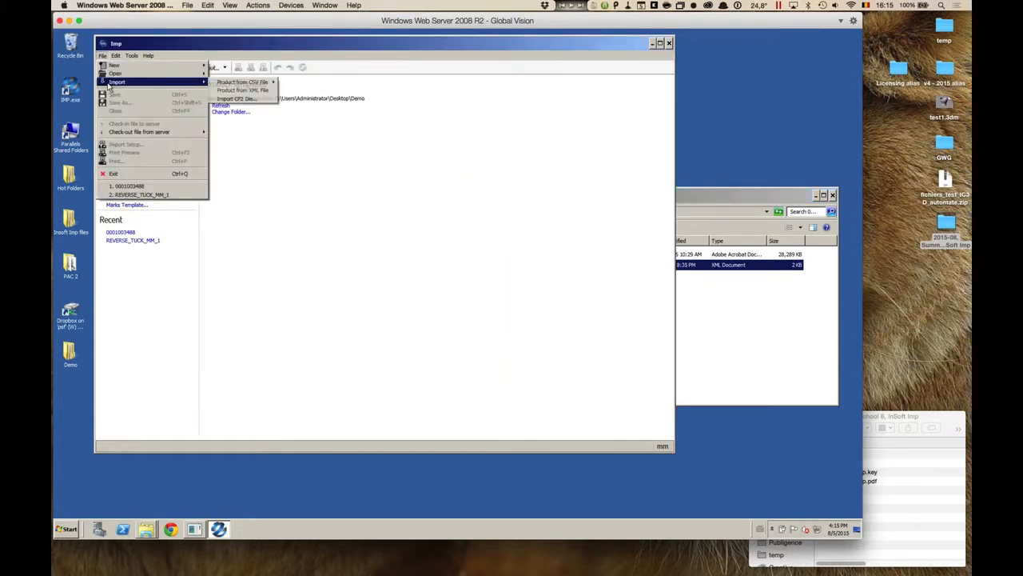
click(266, 93)
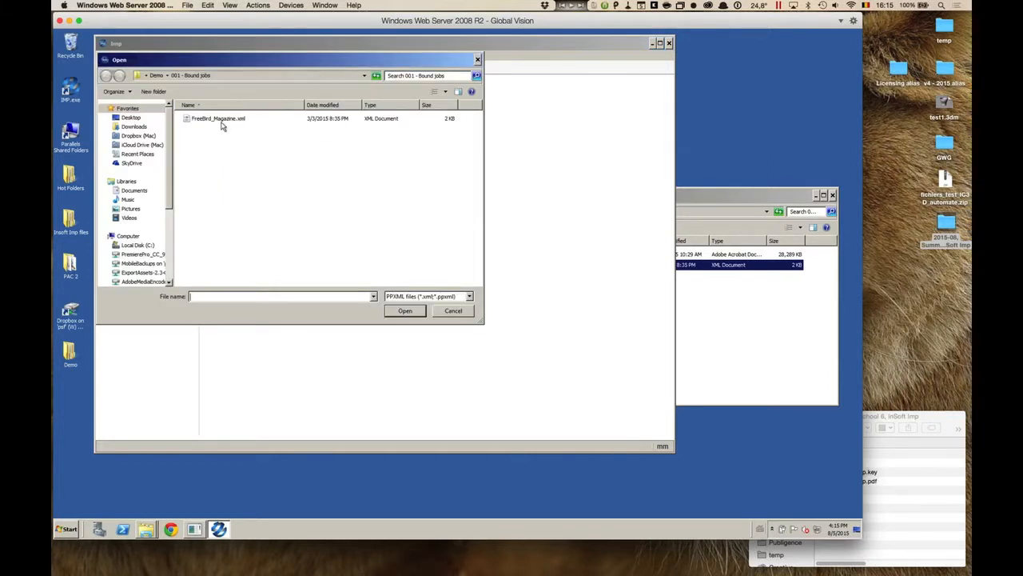
click(765, 322)
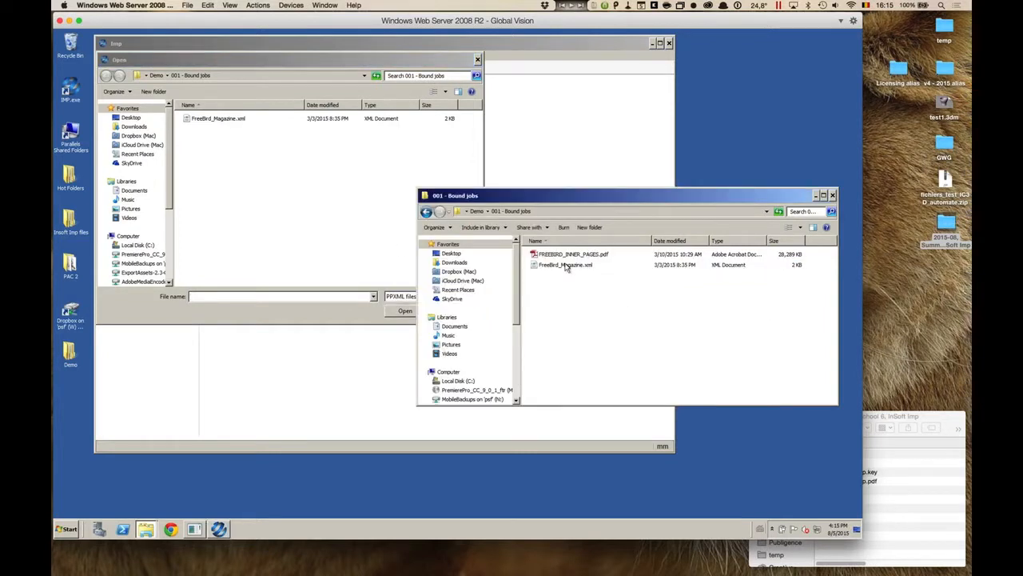
click(264, 186)
click(212, 119)
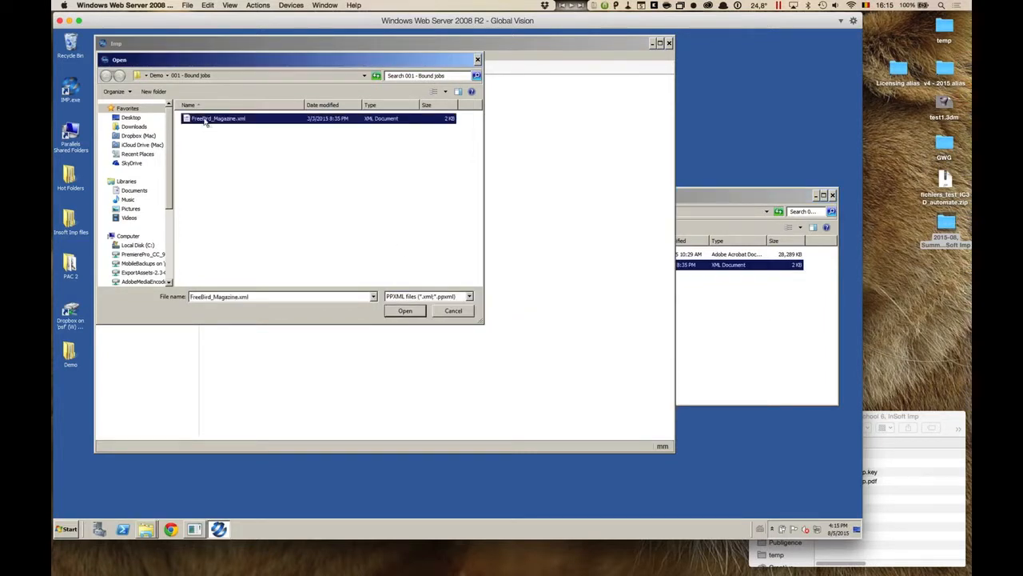
click(408, 311)
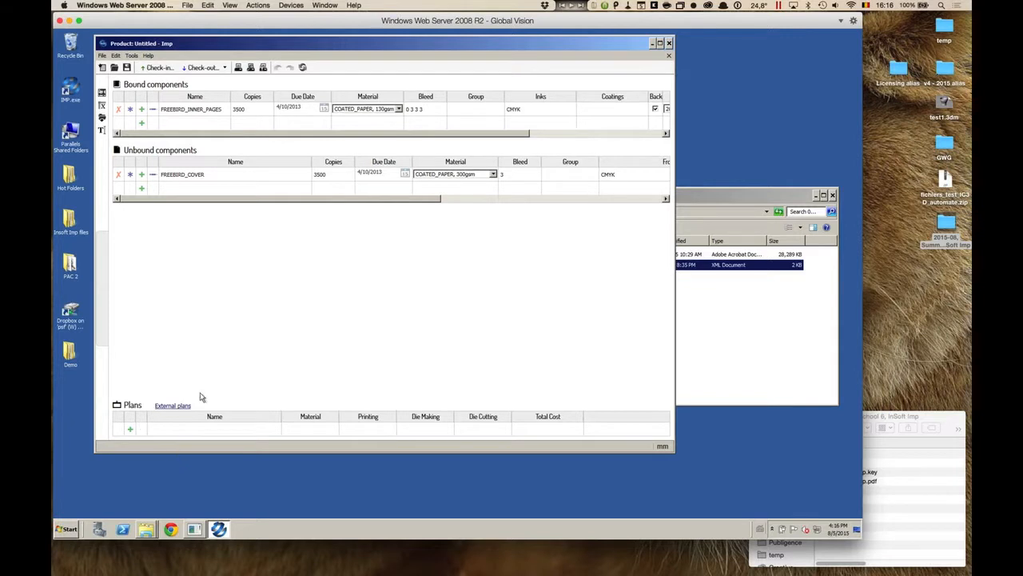
- Examine the basic, costing, margin and additional settings of sheet-fed press 2_M440CX in the Configuration Editor, plus the basic settings of 2_M532XX
click(132, 55)
click(131, 55)
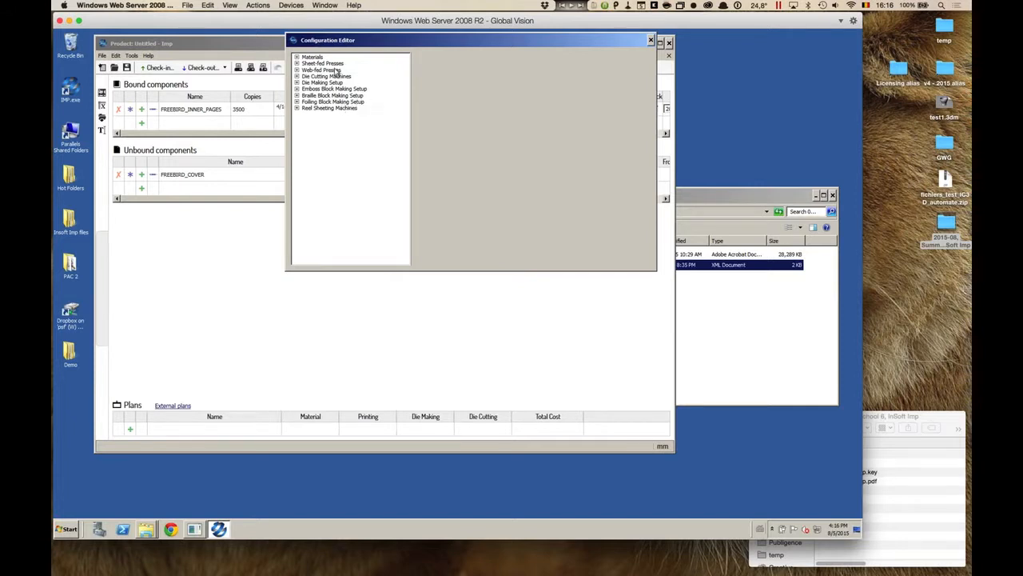
click(296, 63)
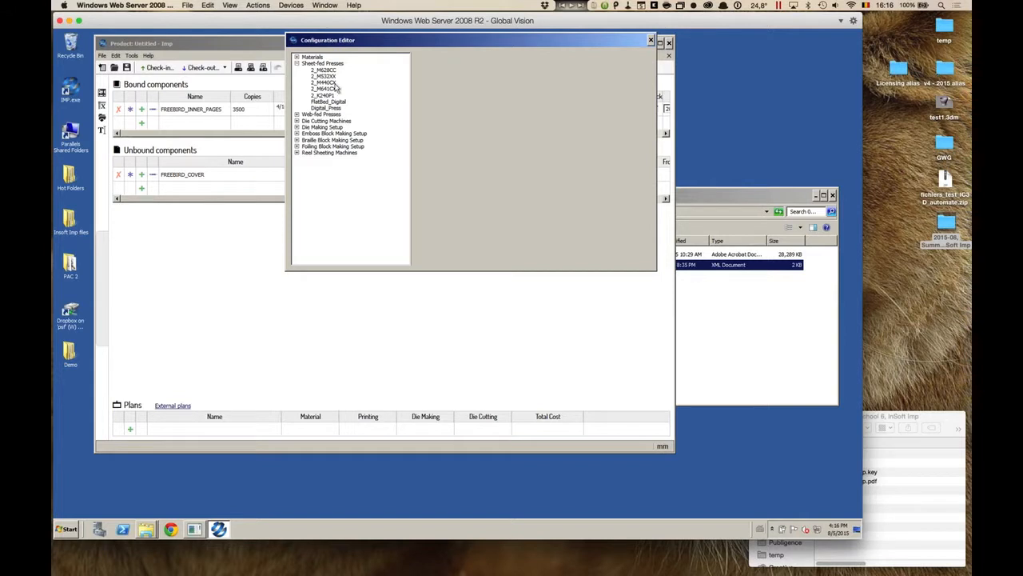
click(327, 82)
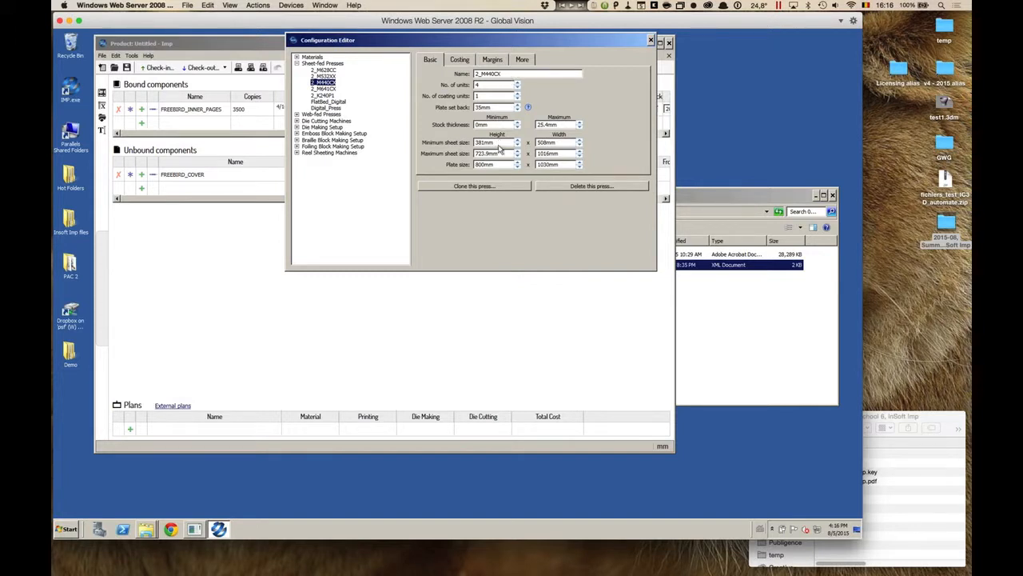
click(459, 61)
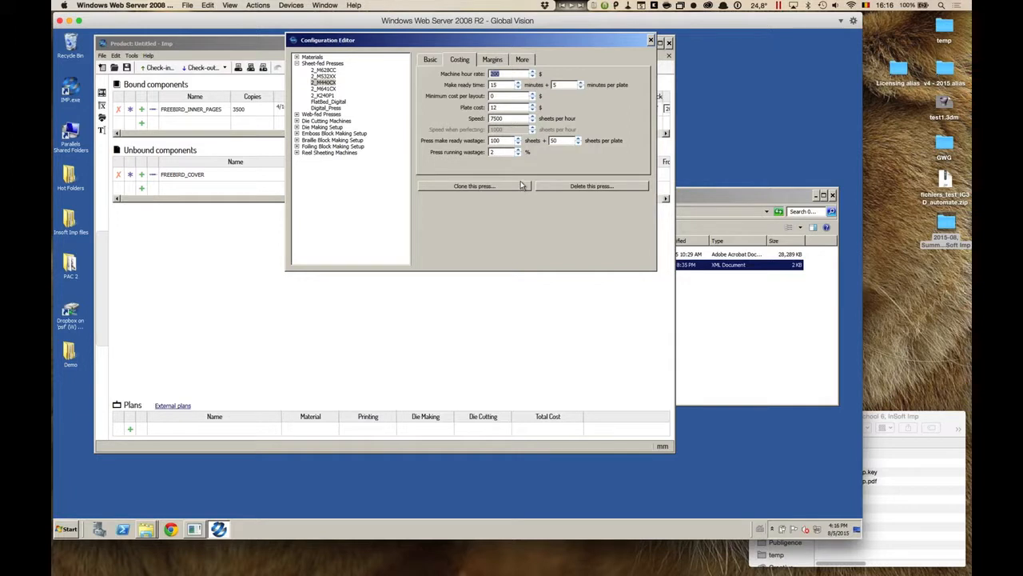
click(495, 60)
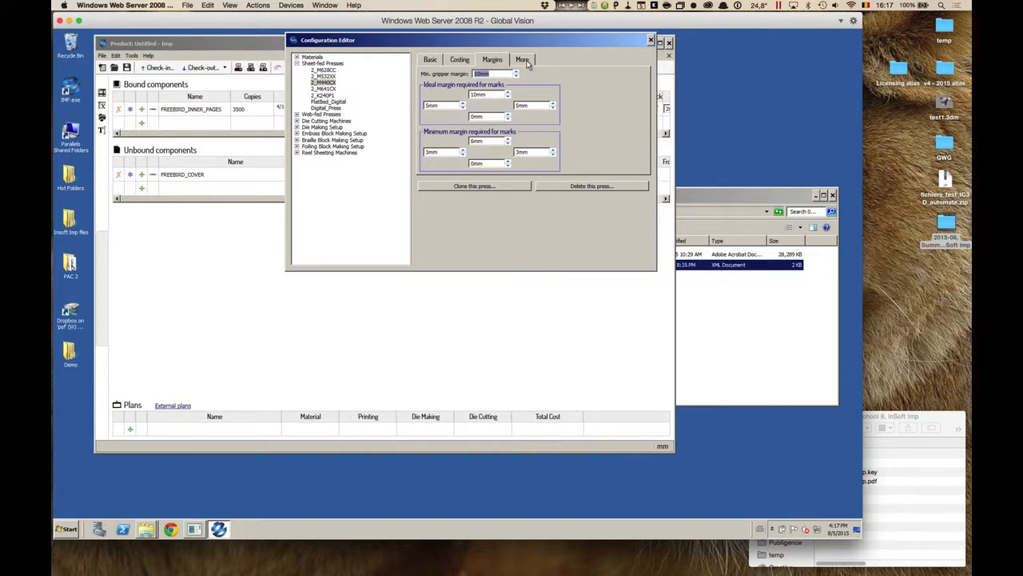
click(523, 60)
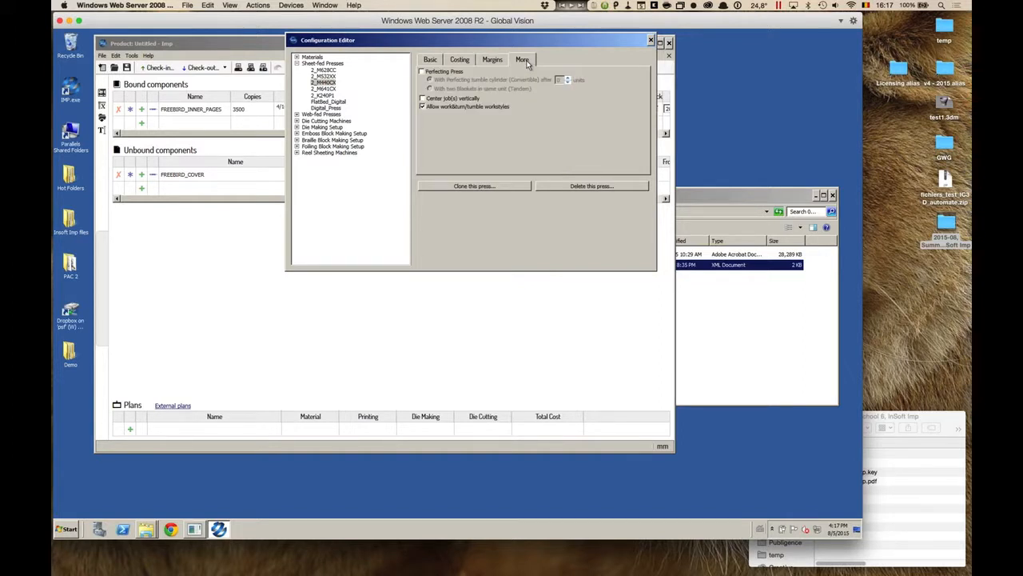
click(431, 61)
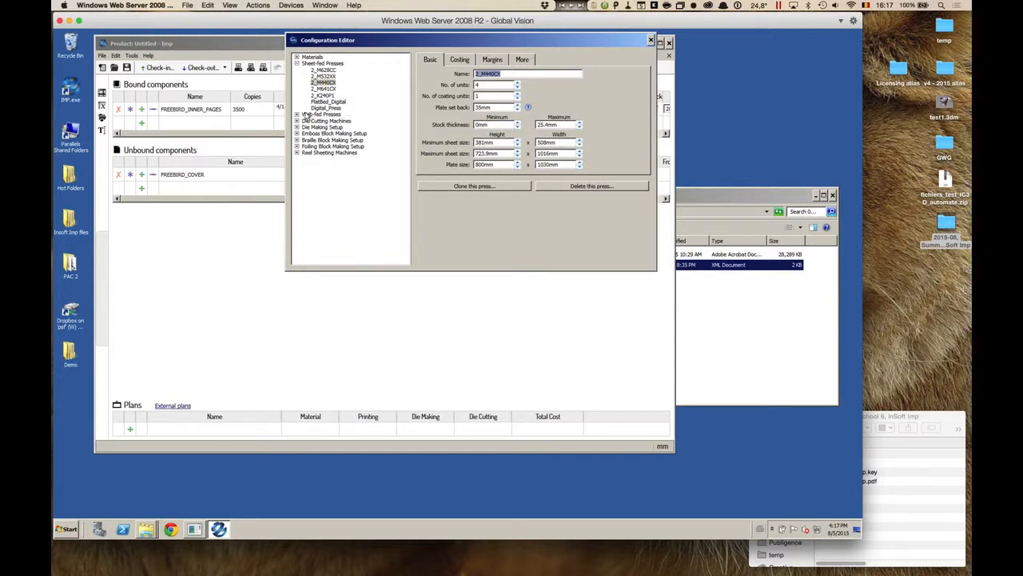
click(332, 77)
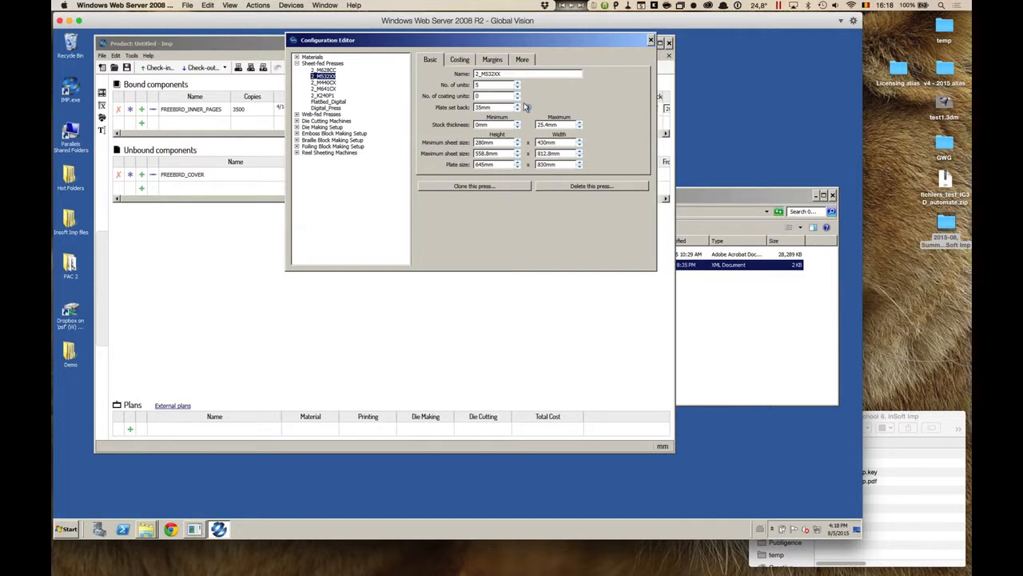
- Examine the cost, fold depth and mill sheet sizes defined for the 80gsm COATED_PAPER material
click(297, 64)
click(296, 57)
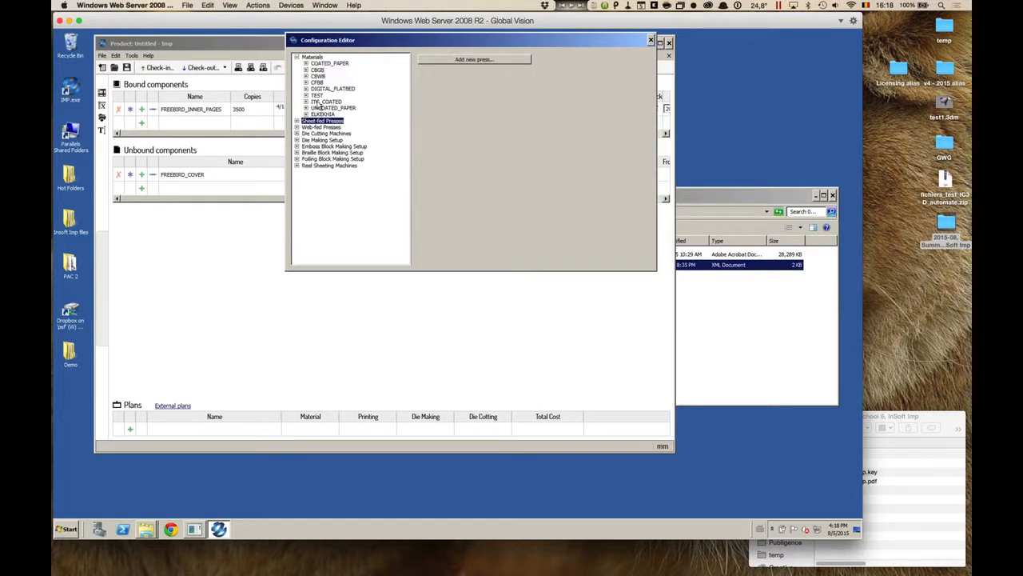
click(305, 63)
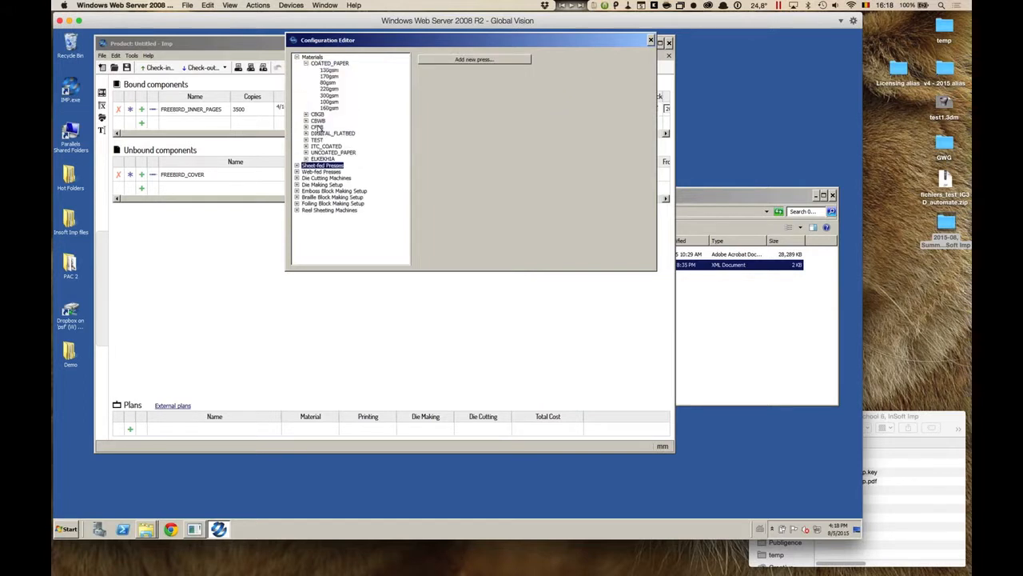
click(330, 82)
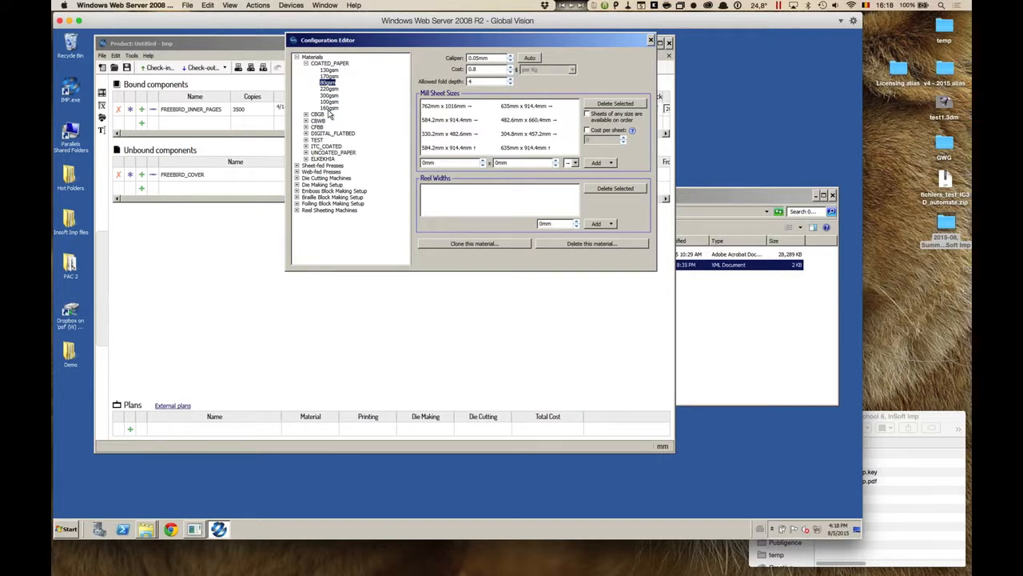
- Review the CSV material import's column definitions and format options, cancel the import, and reopen the 80gsm COATED_PAPER settings
click(313, 58)
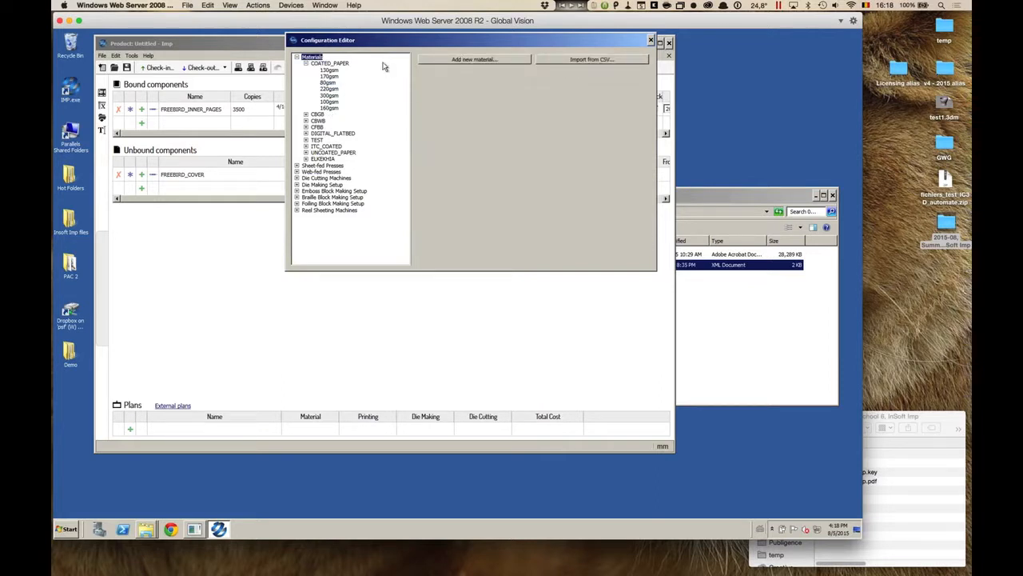
click(642, 61)
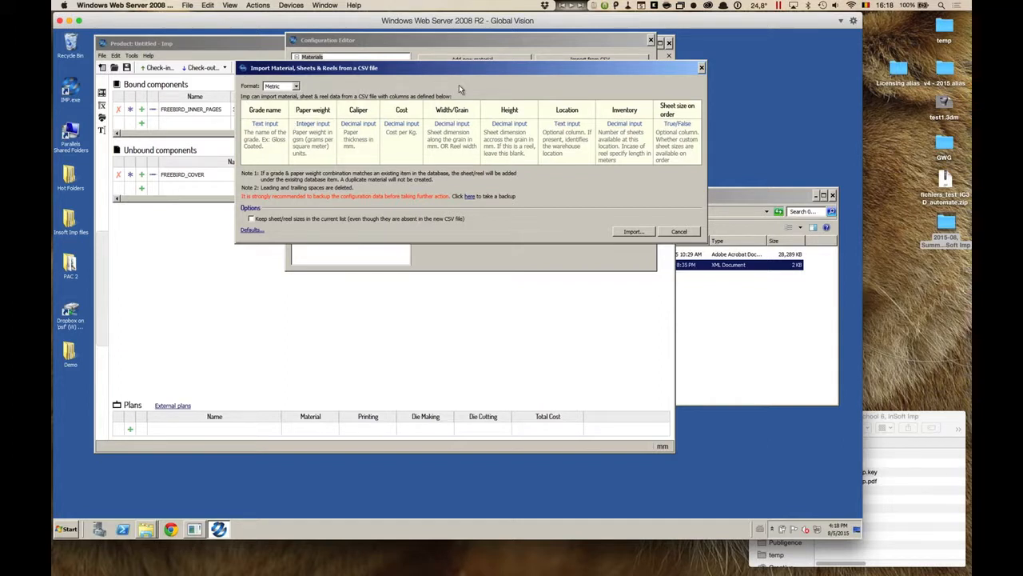
click(295, 87)
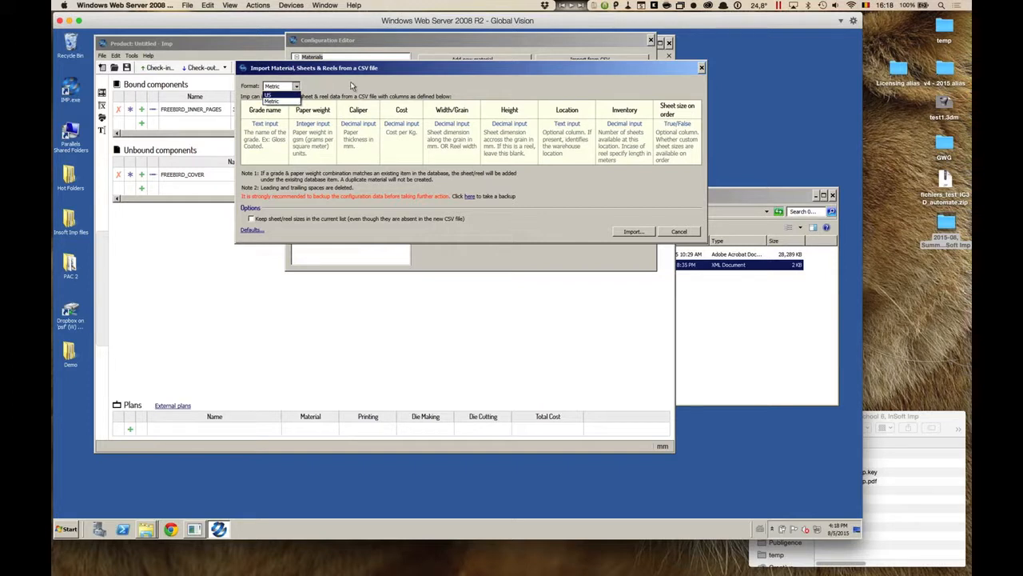
click(353, 90)
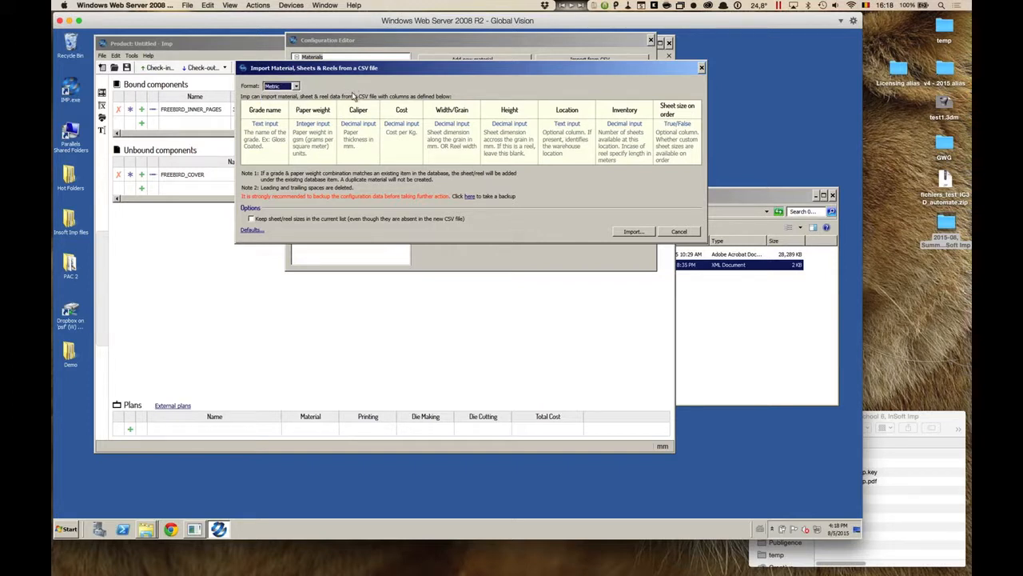
click(678, 232)
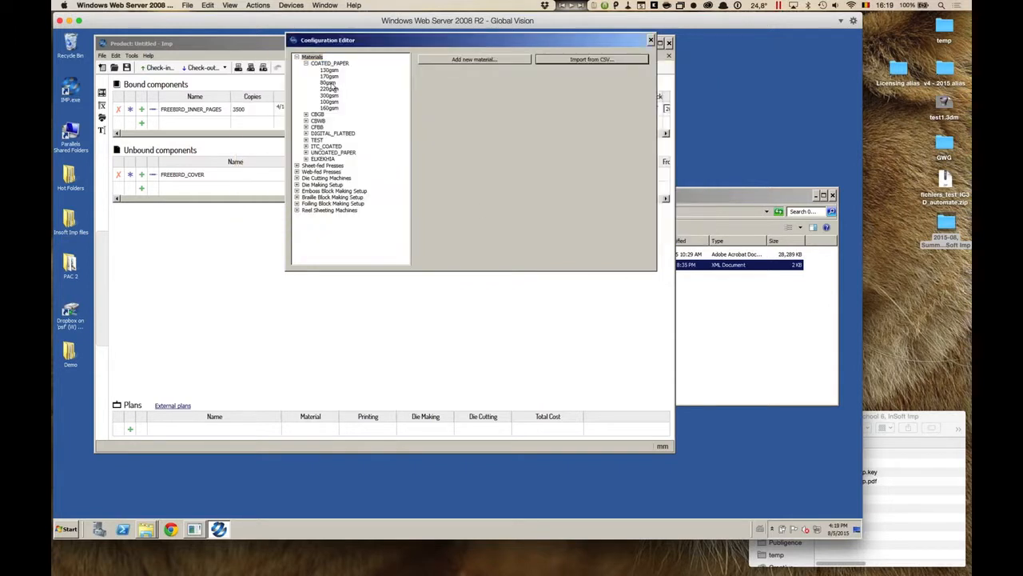
click(329, 84)
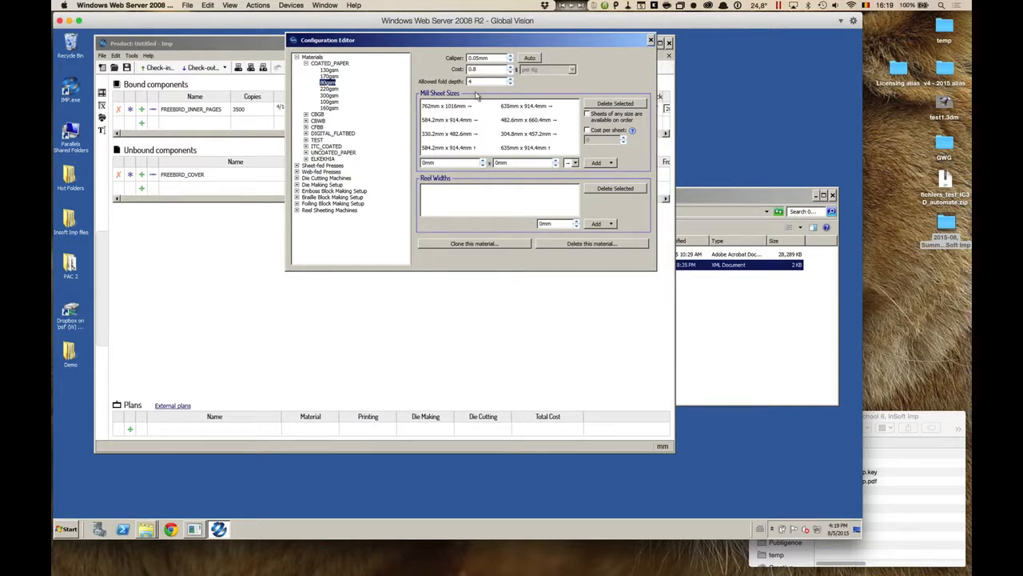
- Compare the 220gsm and 170gsm COATED_PAPER settings, check the grade and Materials options, and close the Configuration Editor
click(476, 82)
click(335, 89)
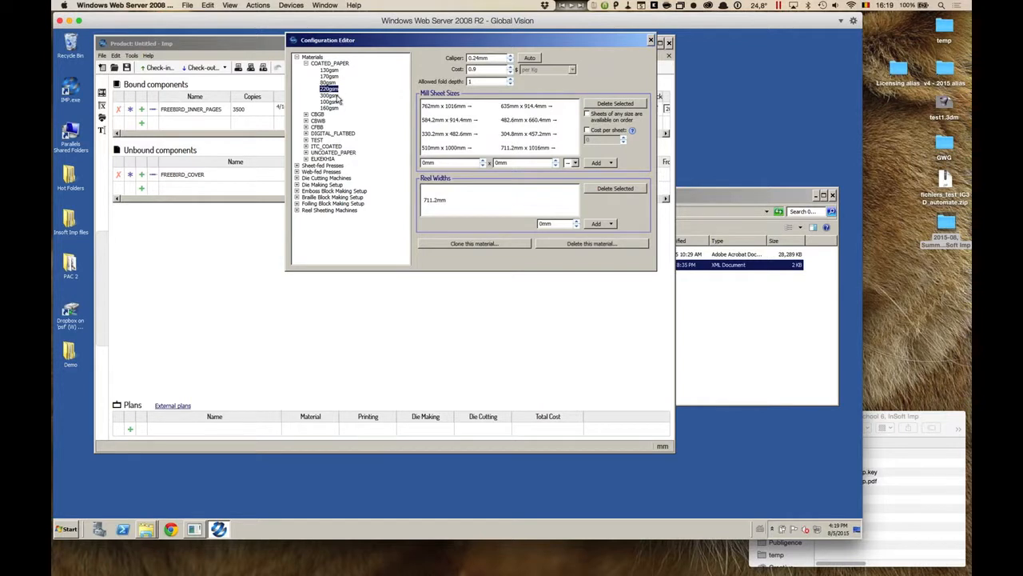
click(332, 77)
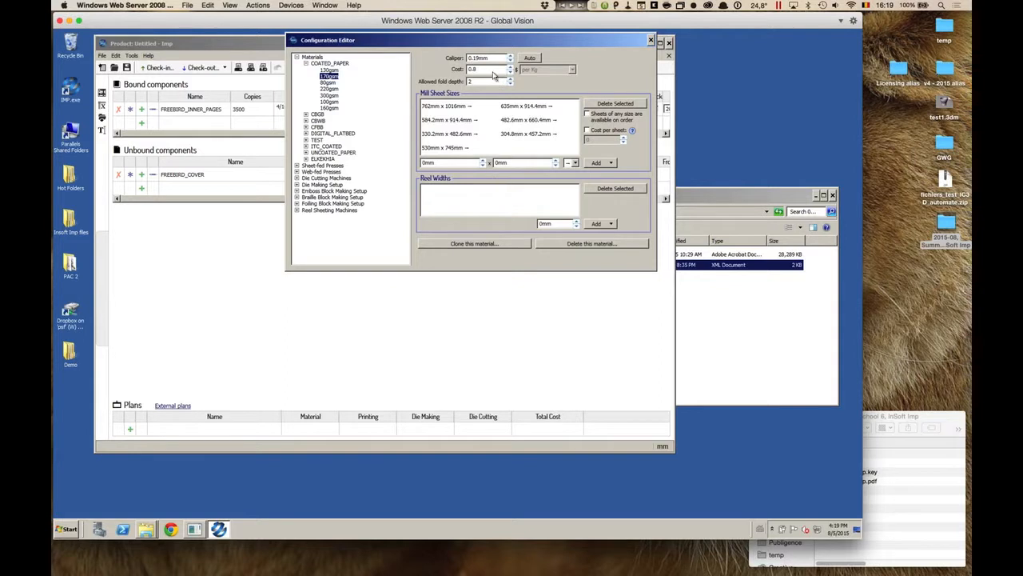
click(339, 64)
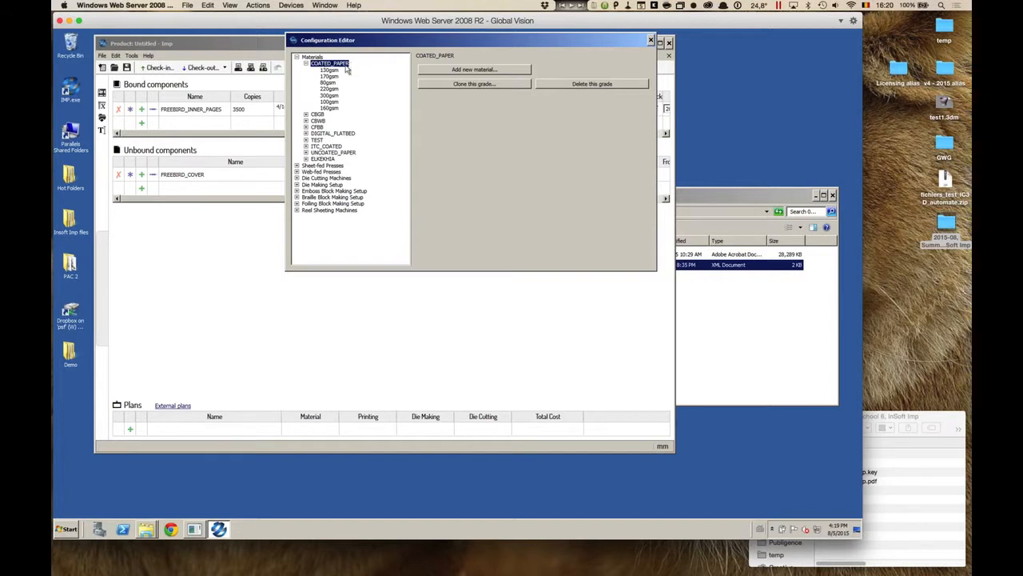
click(314, 57)
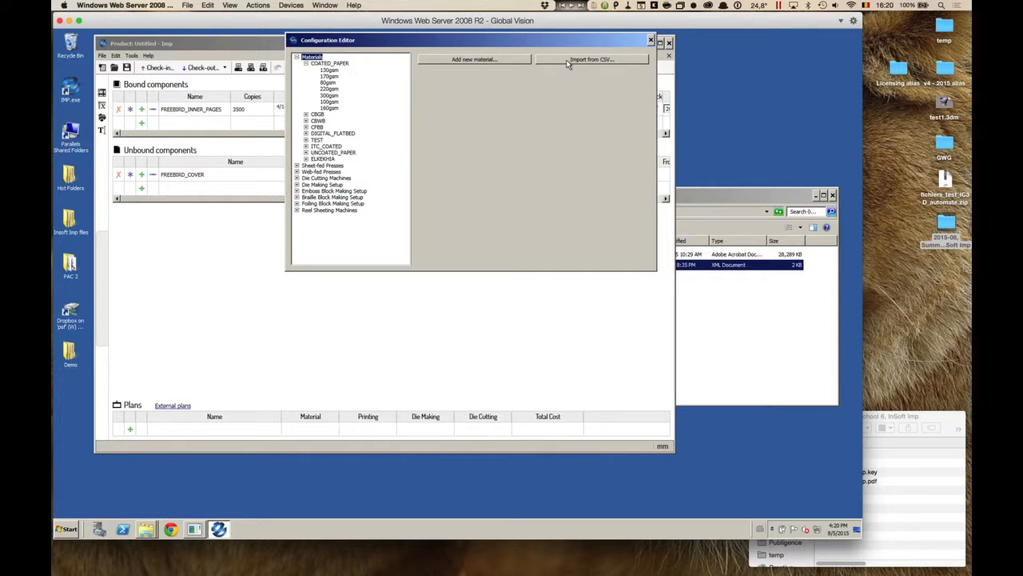
click(652, 41)
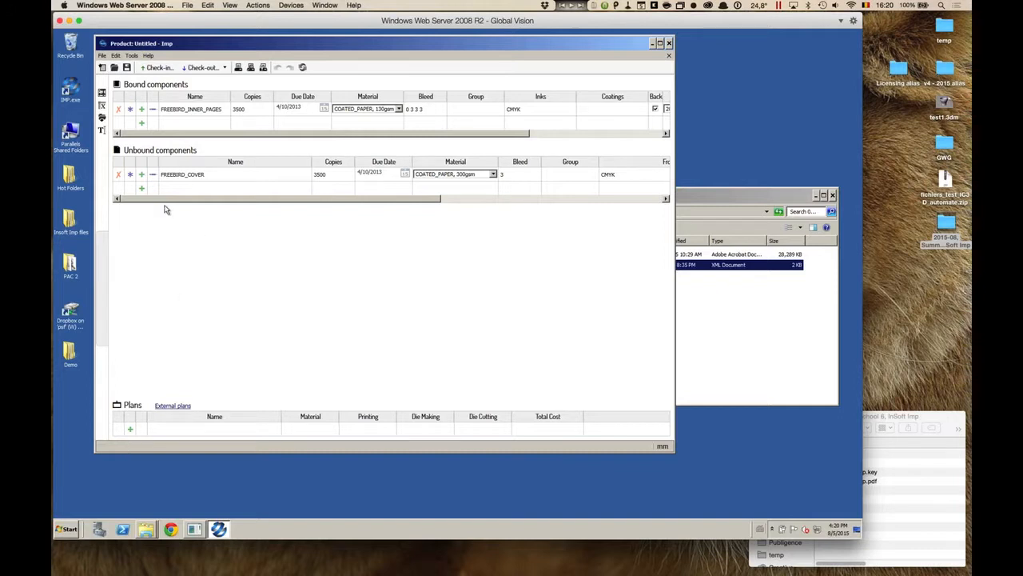
- Open the FREEBIRD_INNER_PAGES bound component, start its auto planning, and review the planning options before returning to the press list
click(152, 111)
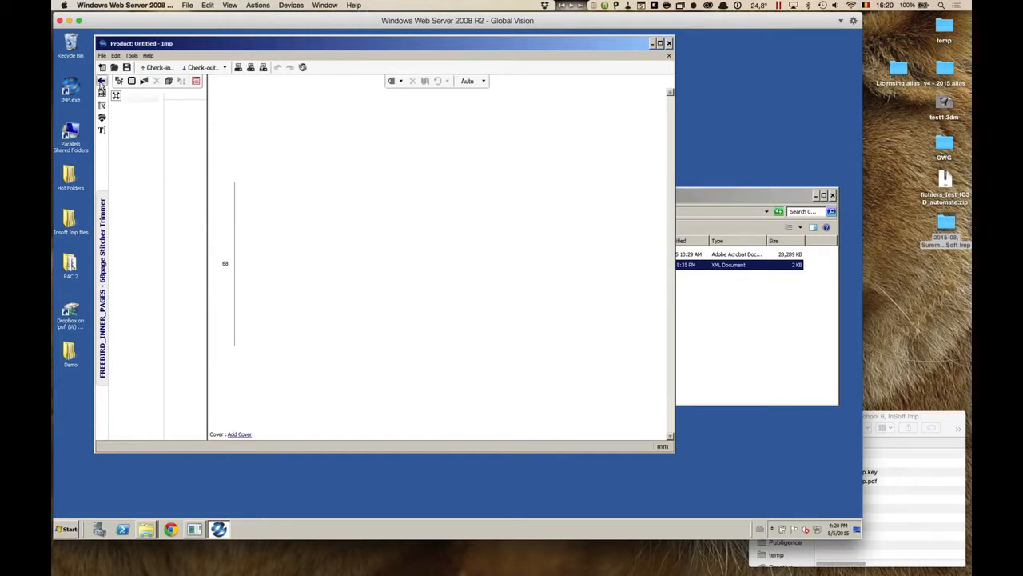
click(100, 84)
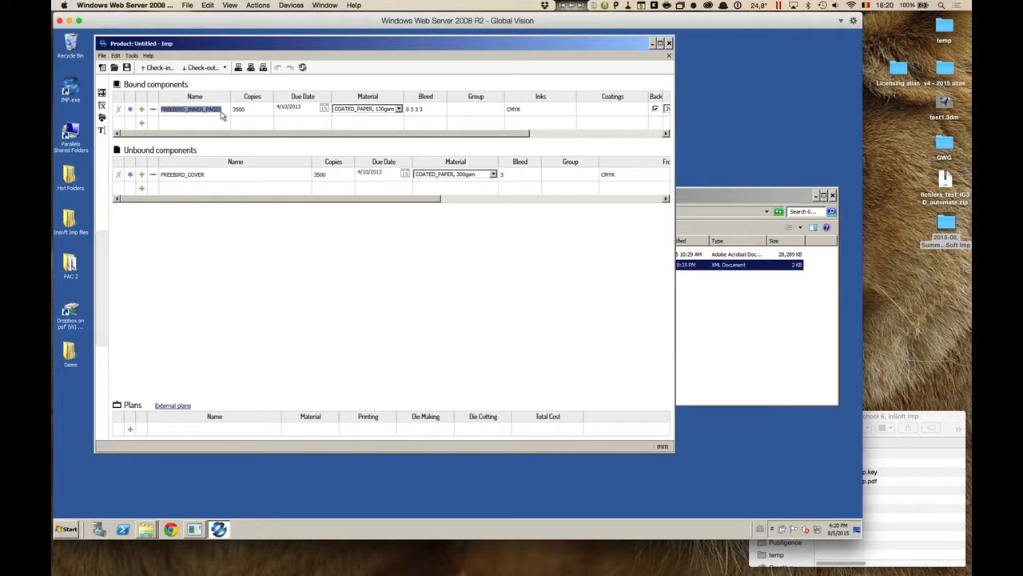
click(152, 110)
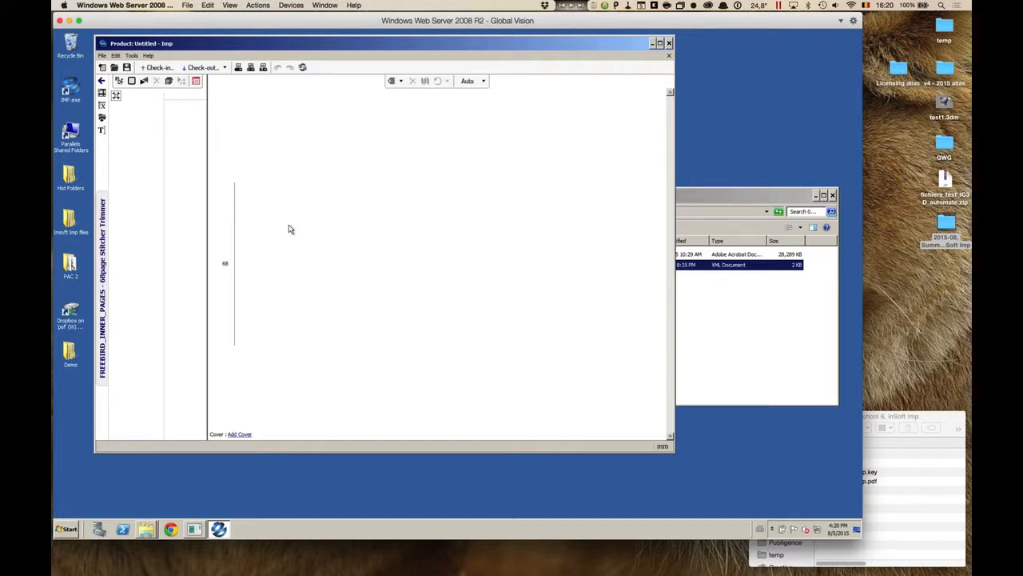
click(472, 83)
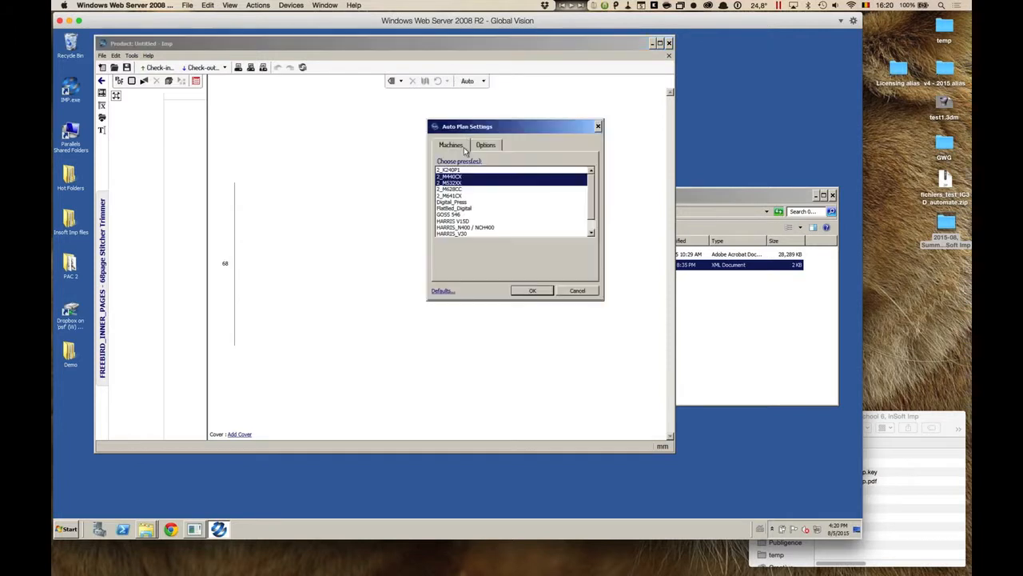
drag(483, 127, 295, 110)
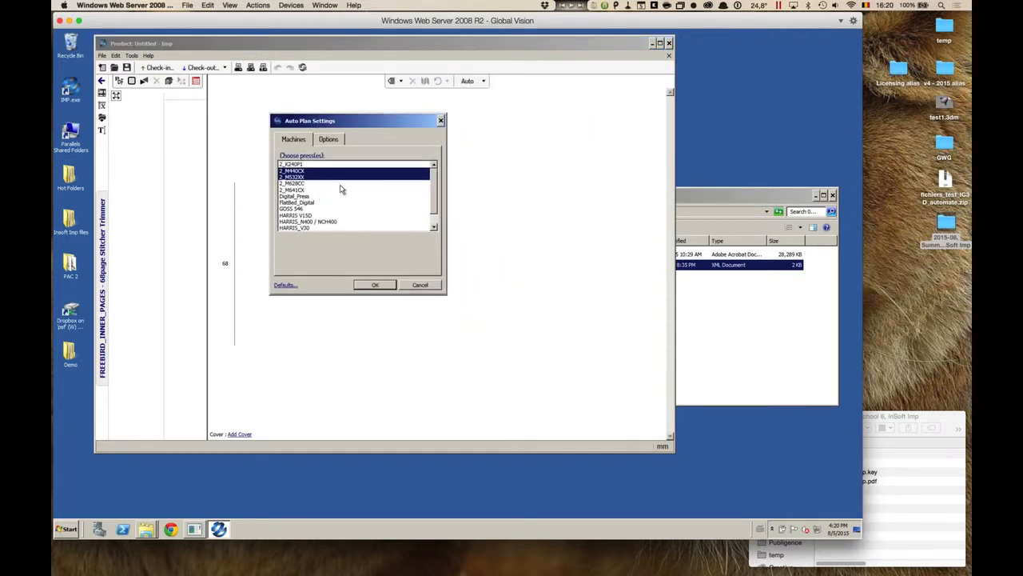
click(334, 141)
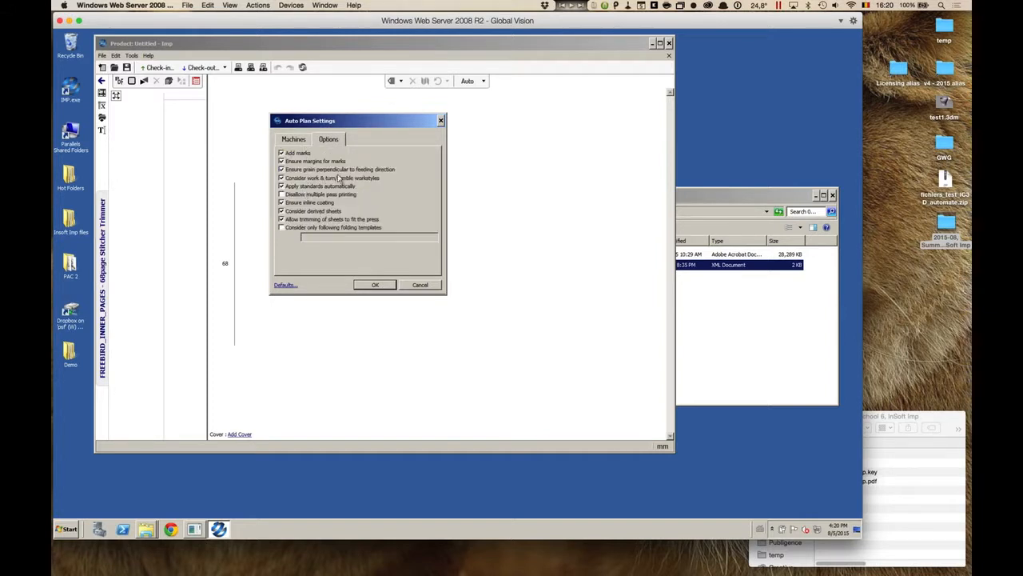
click(283, 167)
click(302, 140)
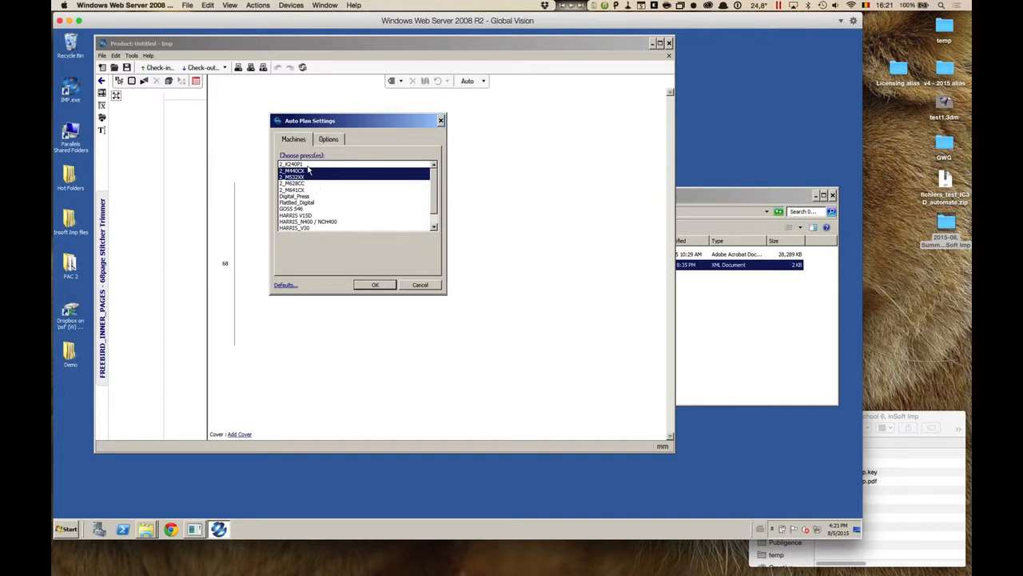
- Choose presses 2_M440CX, 2_M532XX and 2_M641CX for the auto plan and generate the planning solutions
click(308, 171)
click(307, 177)
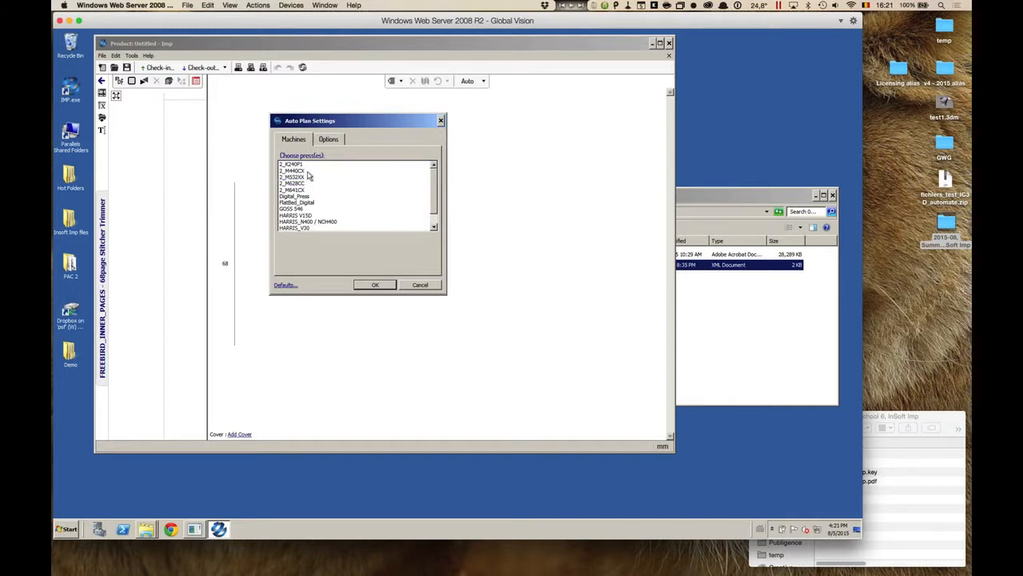
click(308, 171)
click(307, 176)
click(305, 183)
click(305, 185)
click(306, 185)
click(307, 190)
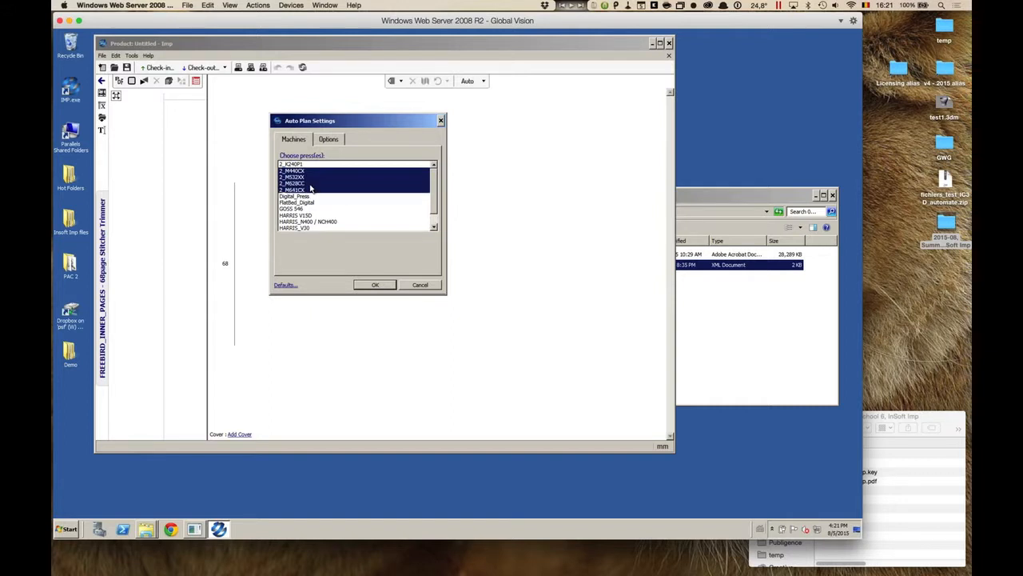
click(309, 183)
click(375, 285)
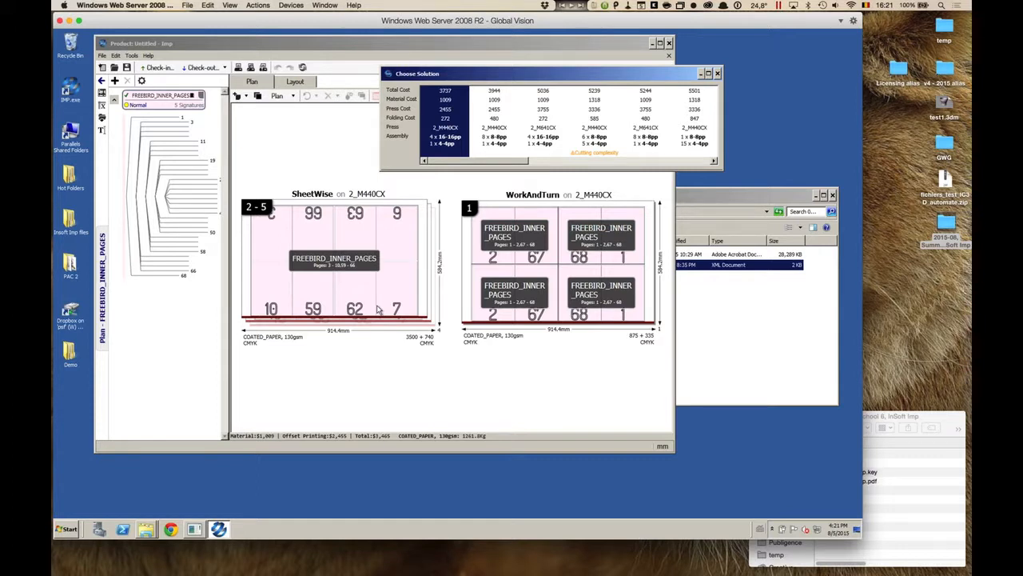
- Compare the alternative planning solutions and keep the cheapest one, 4 x 16-16pp plus 1 x 4-4pp on 2_M440CX
click(512, 153)
click(586, 144)
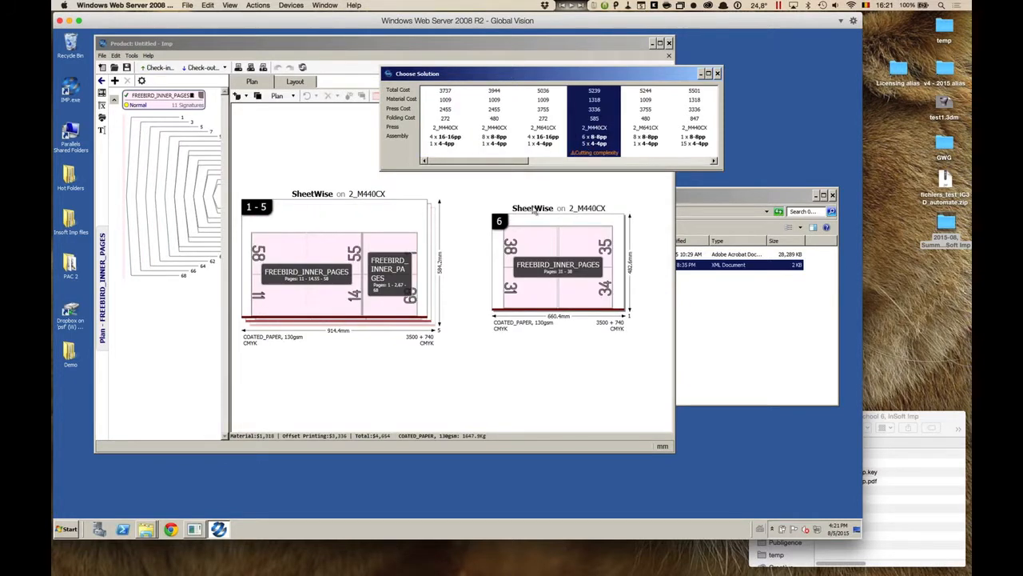
click(656, 131)
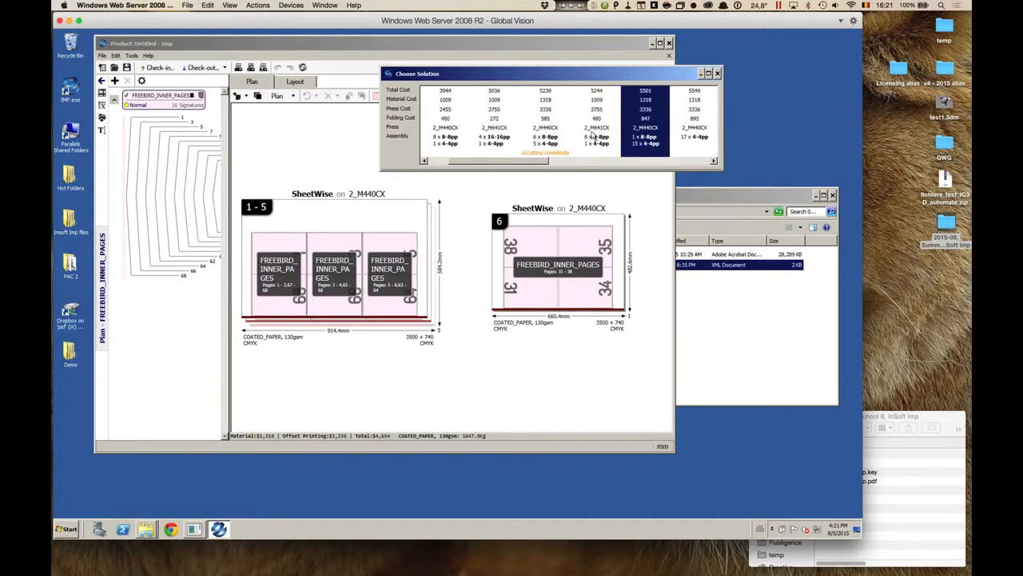
click(446, 142)
click(447, 139)
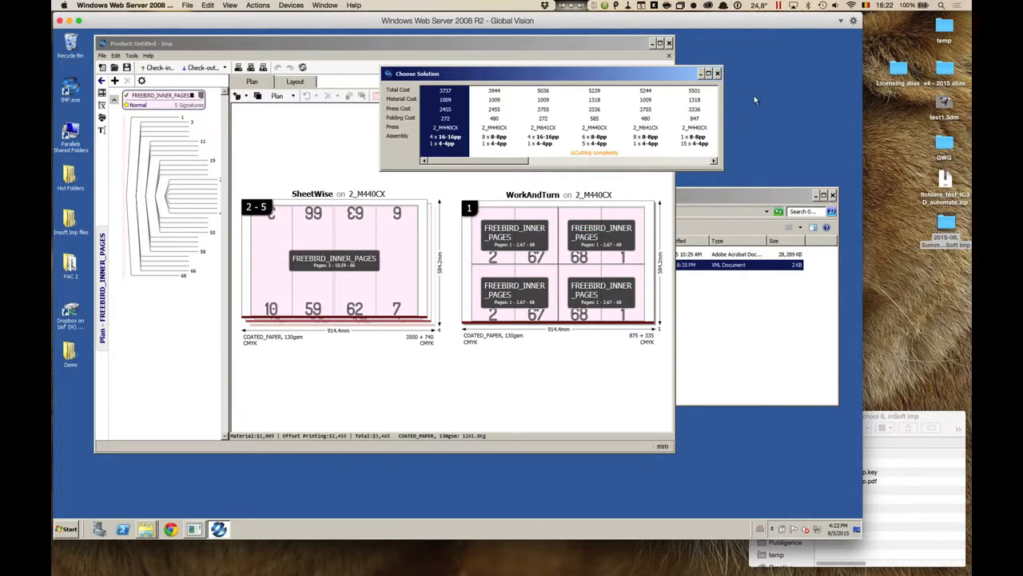
click(717, 74)
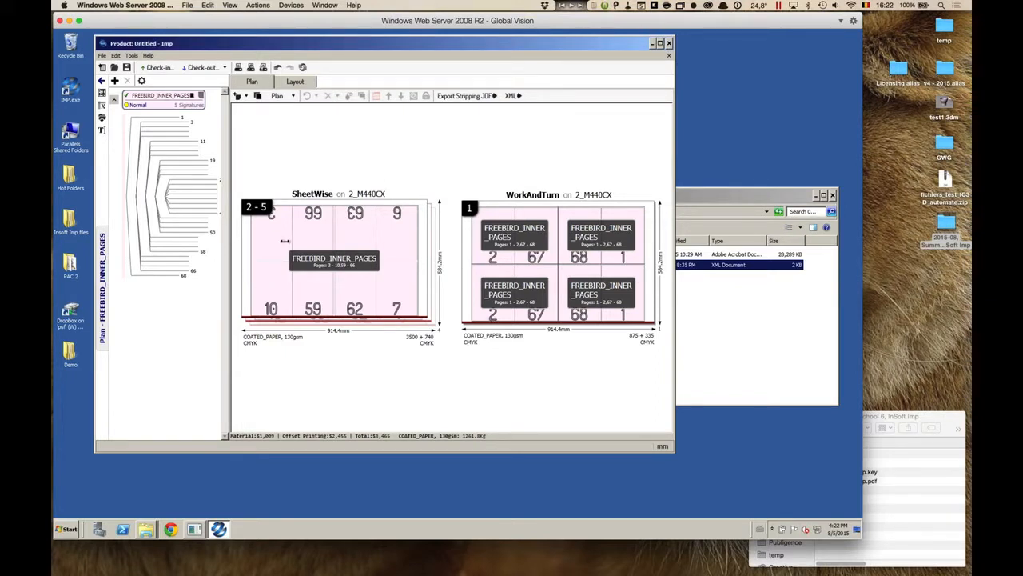
- Open the layout of signature 2 and examine the colour bar along the top edge of the back side
drag(285, 240, 248, 241)
click(318, 82)
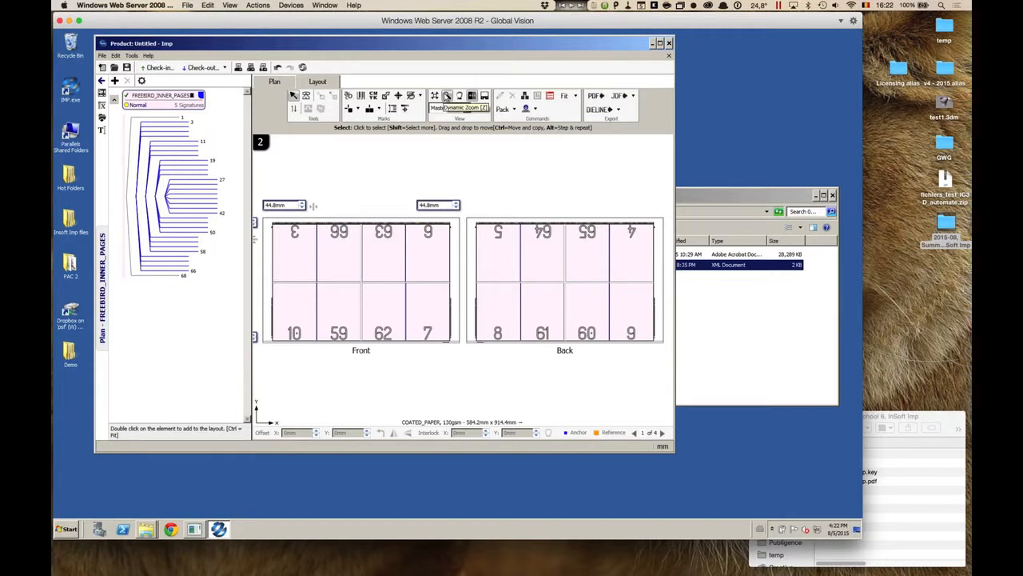
click(447, 96)
click(479, 229)
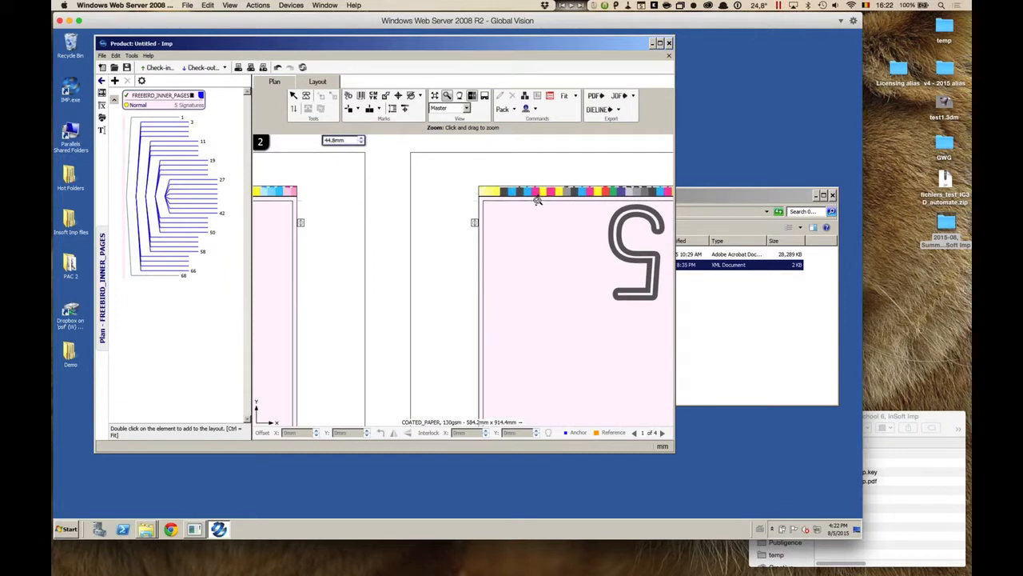
drag(518, 227, 533, 298)
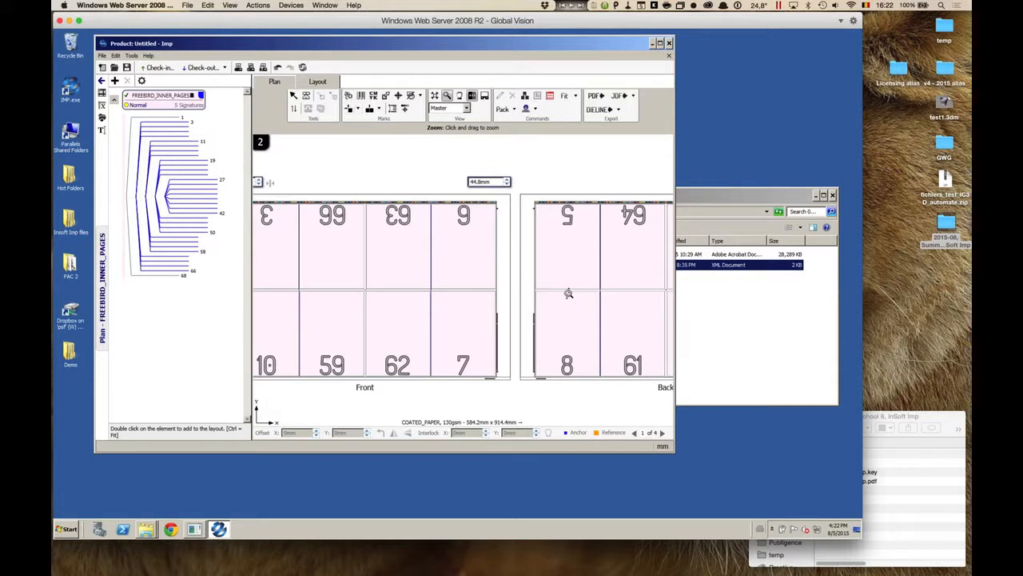
- Examine the ink names and job information text marks beside page 8 on the back of the sheet
click(461, 97)
drag(594, 280, 399, 233)
click(449, 97)
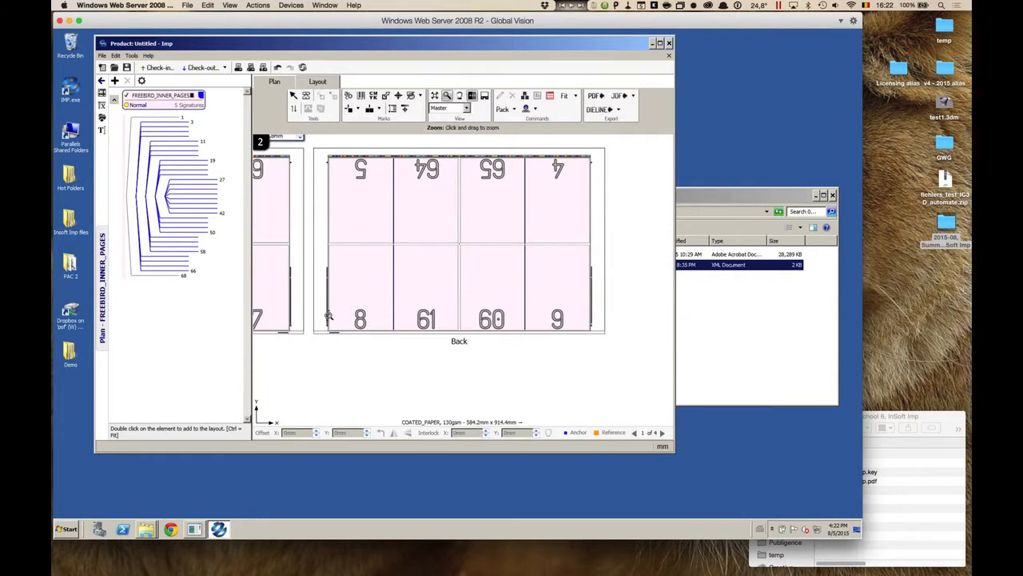
drag(329, 320, 361, 309)
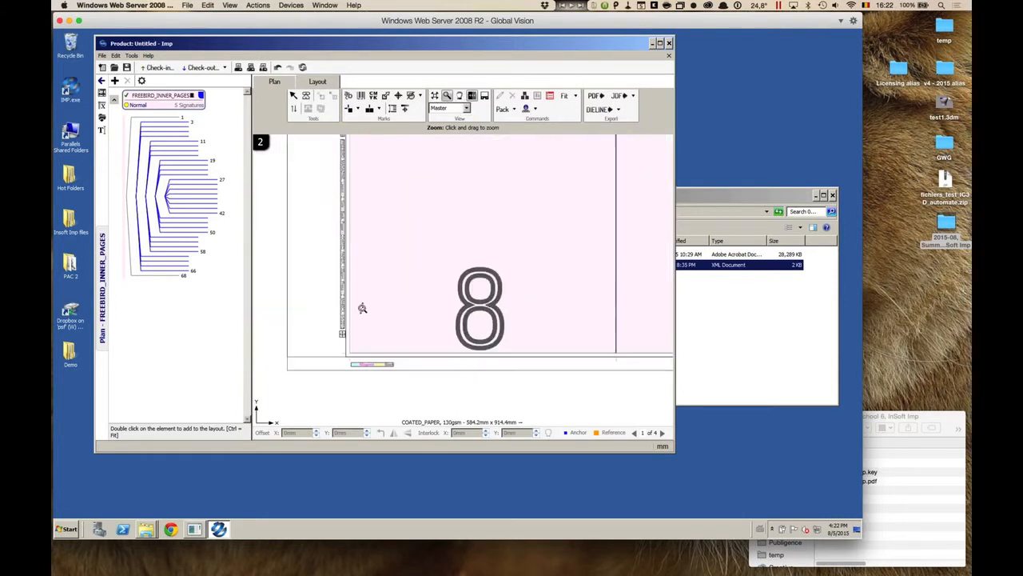
drag(329, 181, 381, 161)
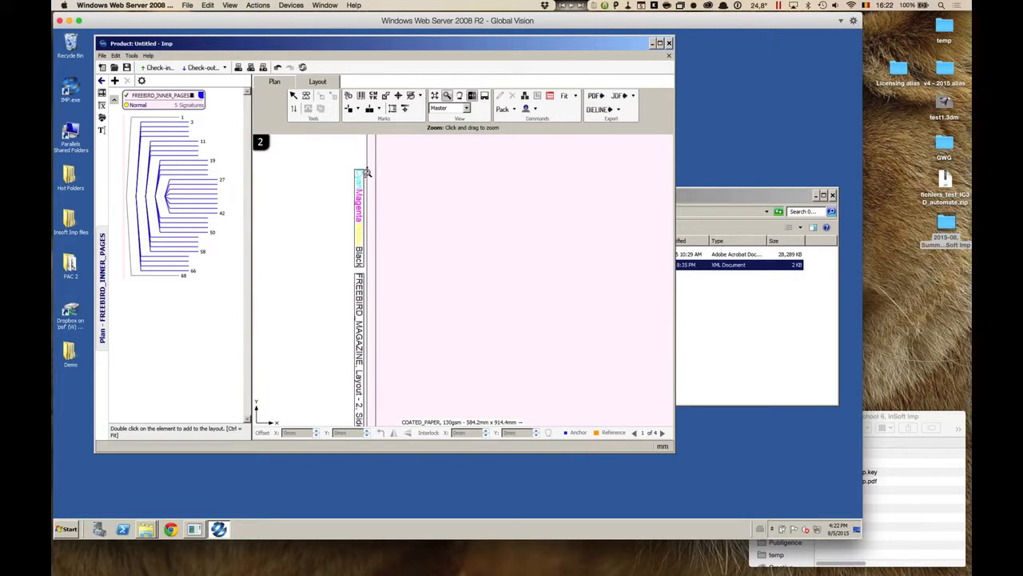
drag(401, 234, 395, 249)
drag(421, 328, 418, 333)
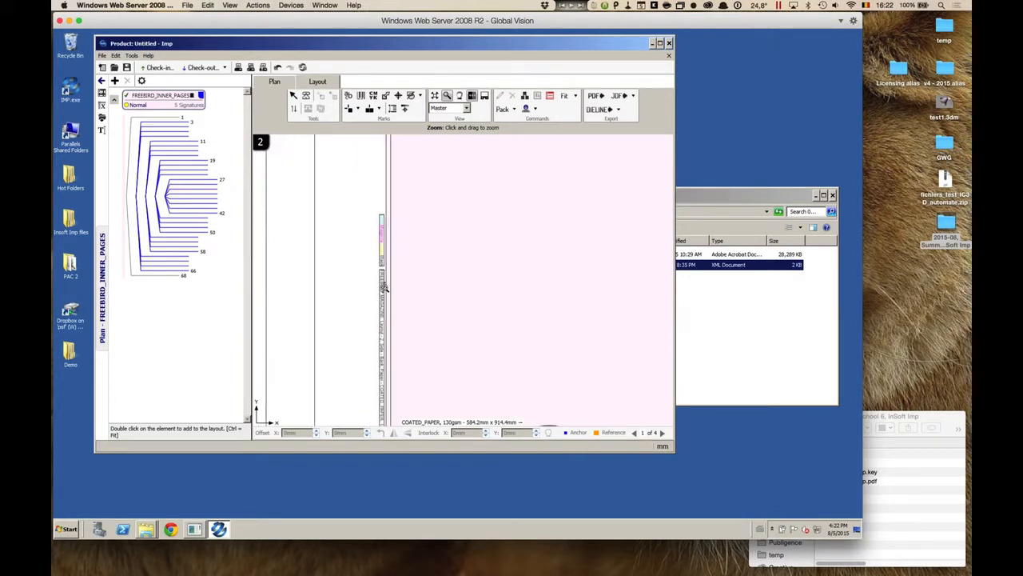
drag(377, 378, 406, 379)
drag(475, 337, 528, 399)
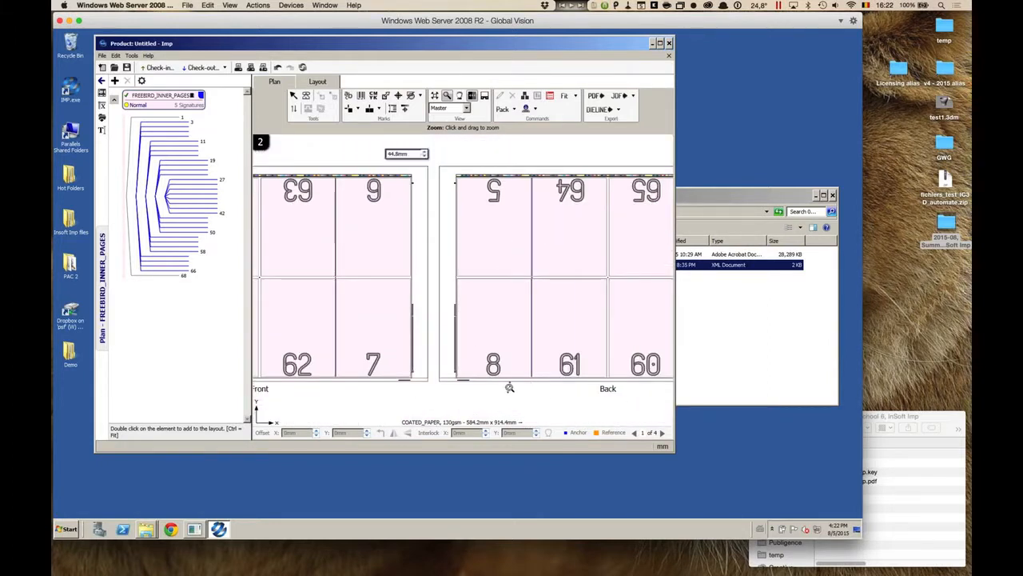
drag(484, 355, 446, 357)
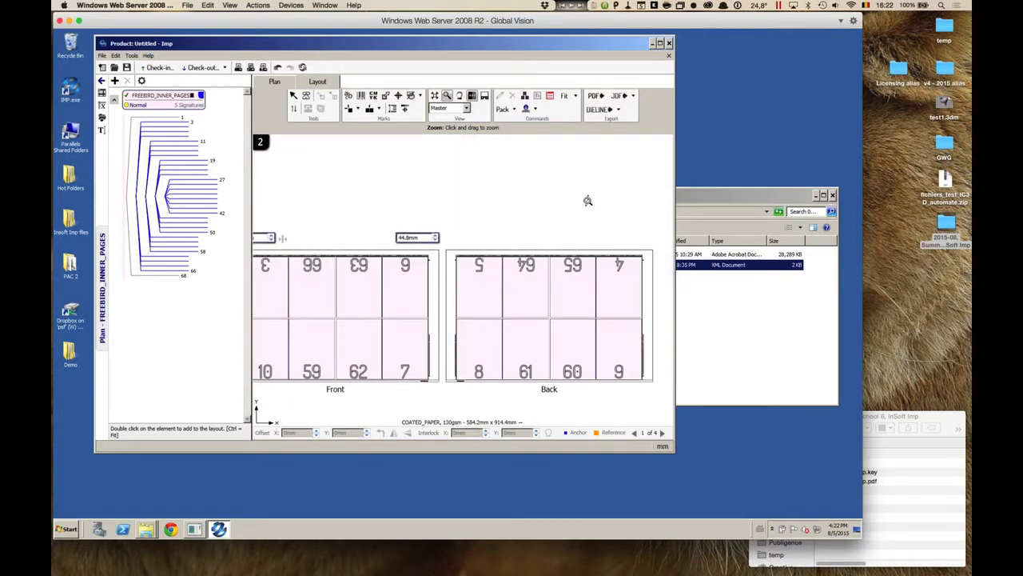
- Check the available mark tools and the predefined mark sets without applying any of them
click(421, 97)
click(405, 141)
click(405, 110)
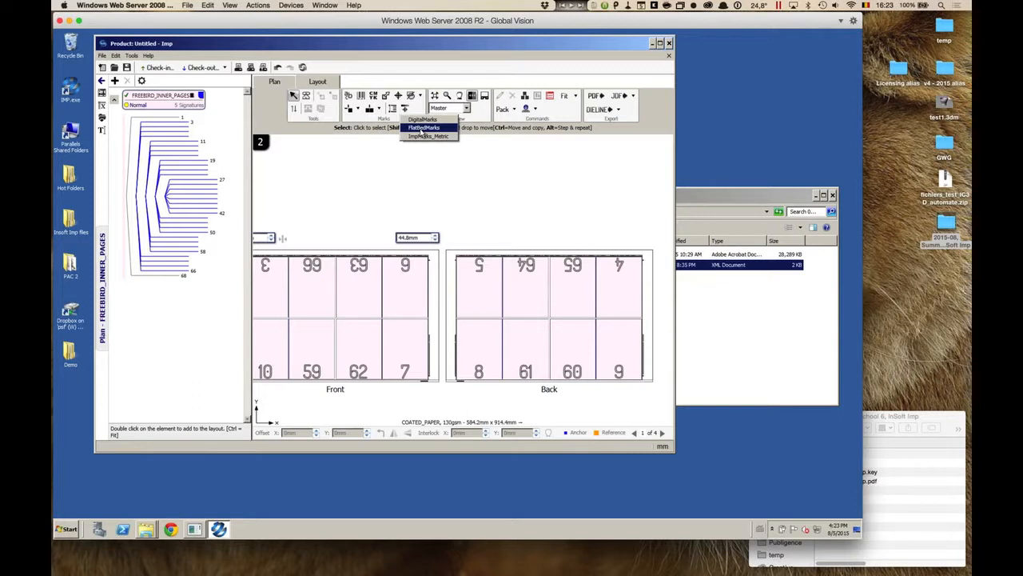
click(417, 200)
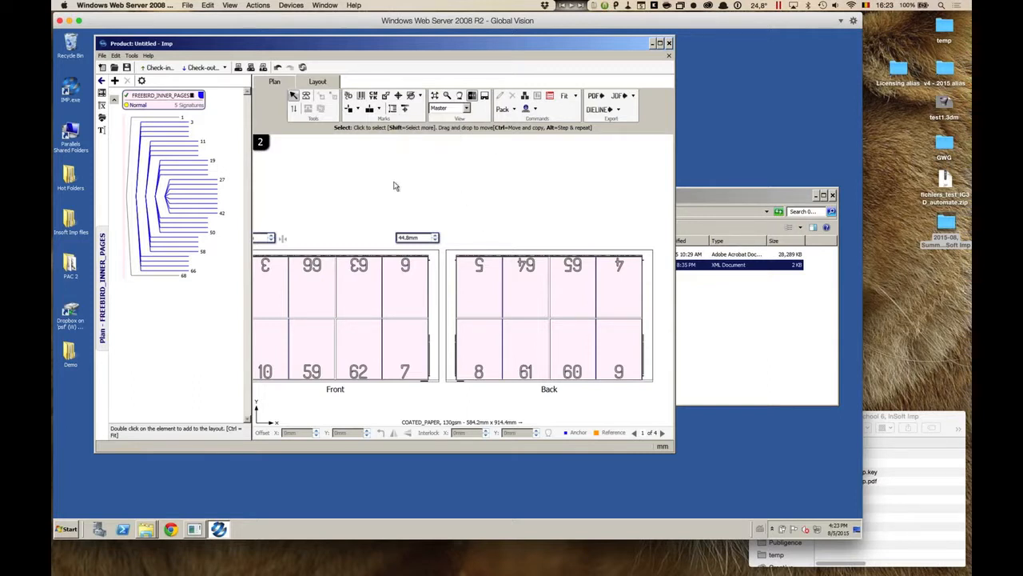
- Return to the plan overview and reopen the FREEBIRD_INNER_PAGES 68-page Stitcher Trimmer component from it
click(276, 84)
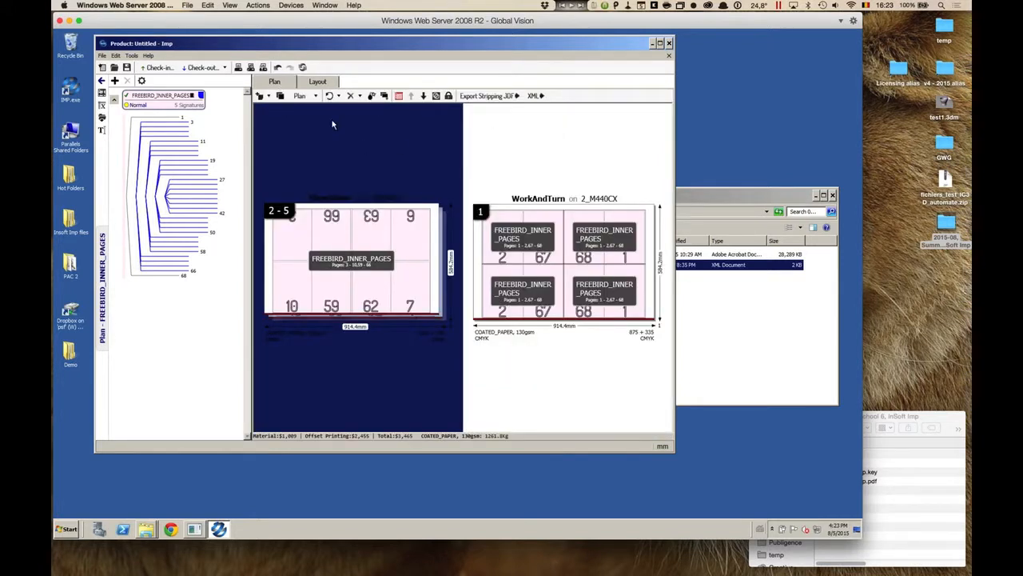
click(114, 102)
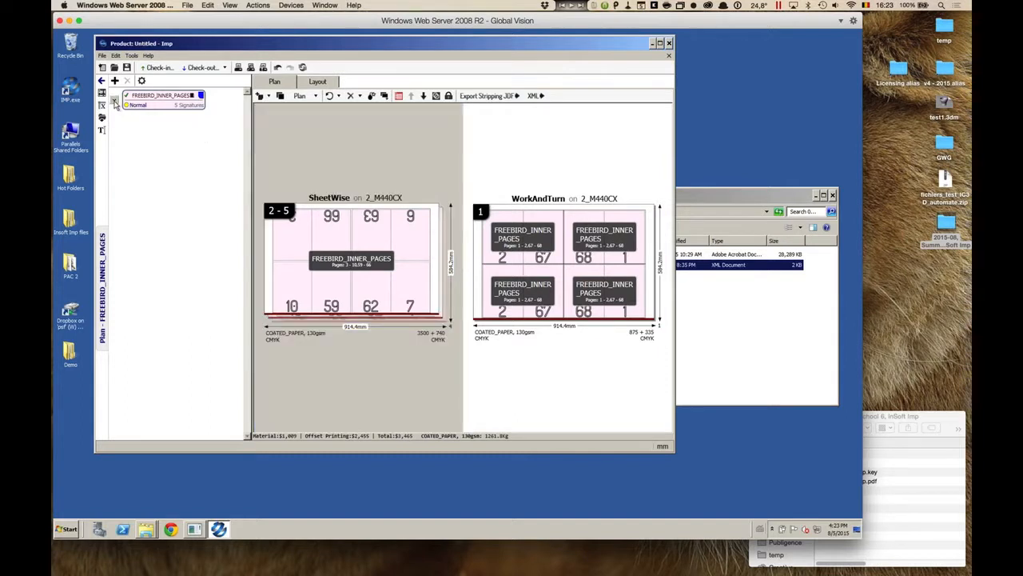
click(99, 270)
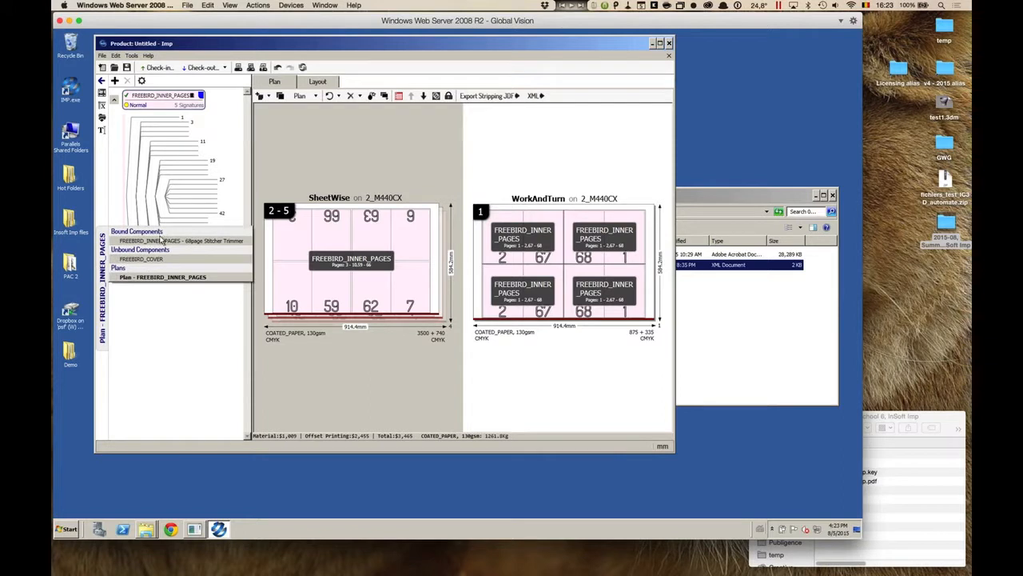
click(130, 278)
click(151, 241)
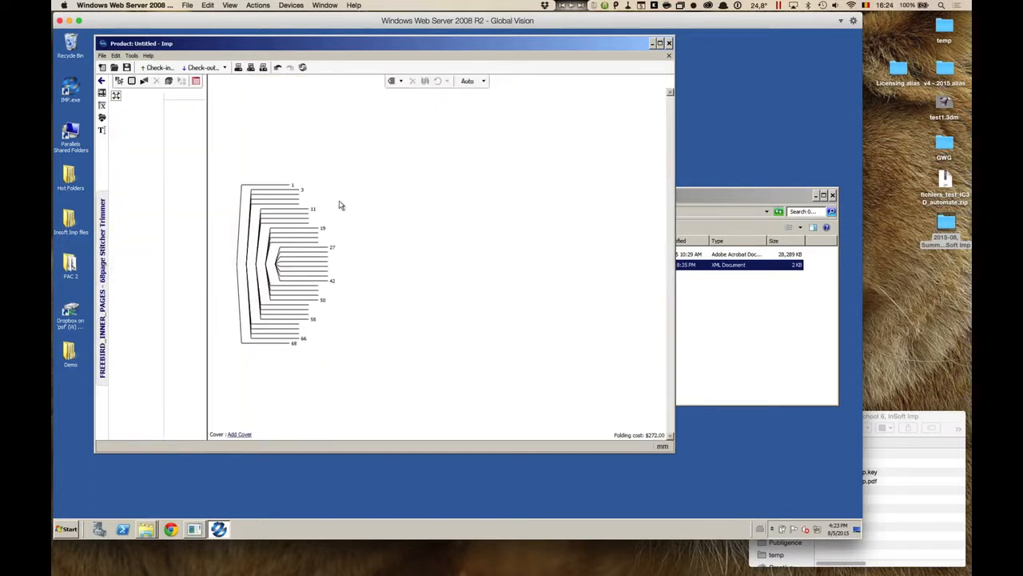
- Select the nested signatures of the inner pages one after another, ending with the innermost one covering pages 27 to 42
click(288, 193)
click(301, 221)
click(309, 238)
click(316, 259)
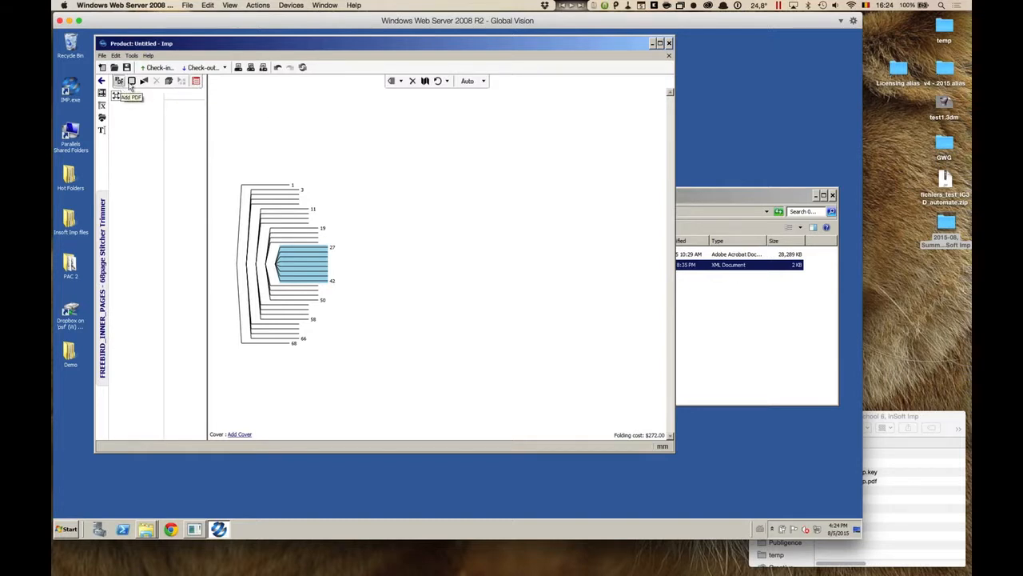
- Set the inner pages component's default material to COATED_PAPER 170gsm and inspect the warnings beside its signatures
click(197, 82)
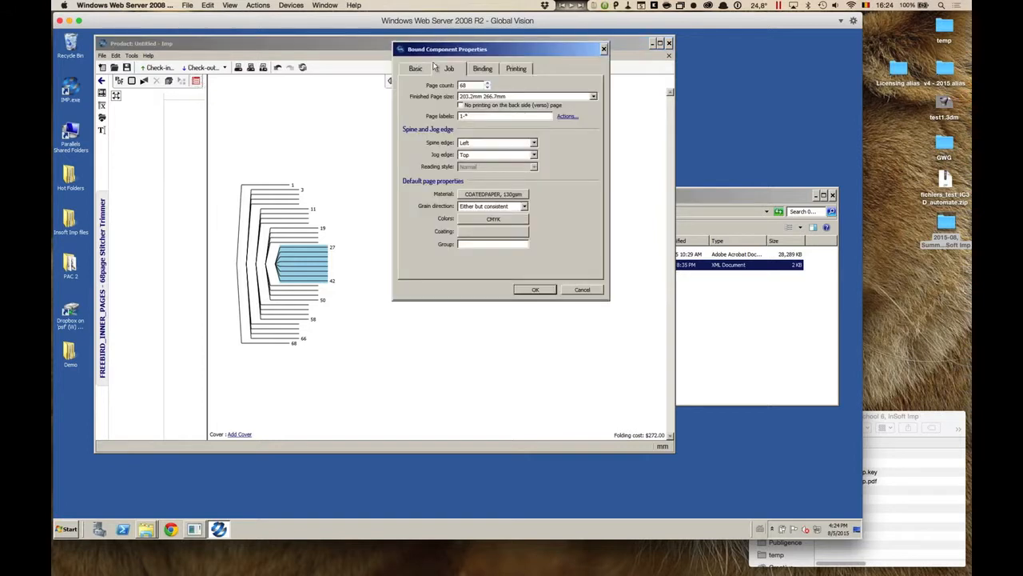
drag(462, 55, 350, 52)
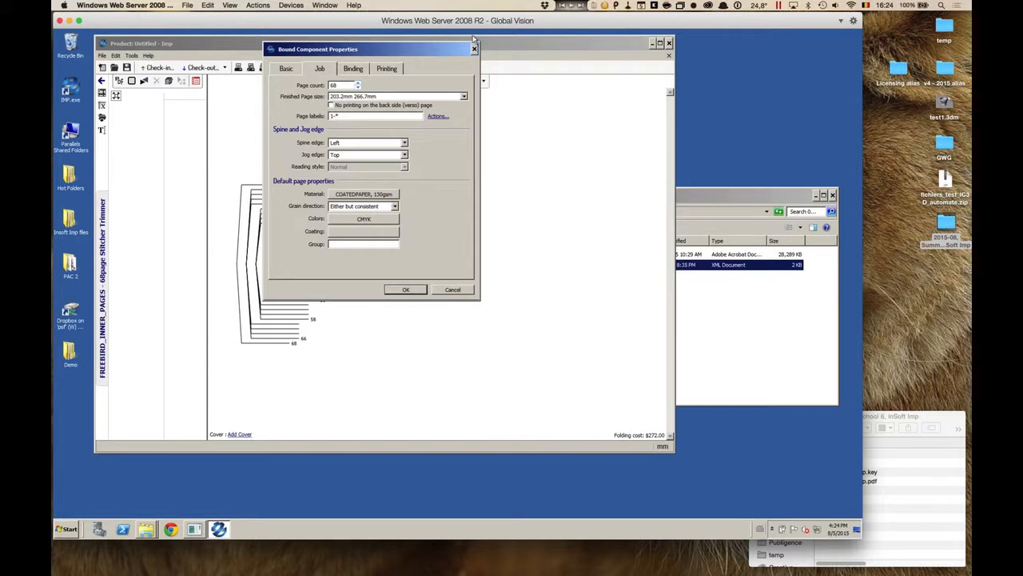
drag(441, 49, 592, 75)
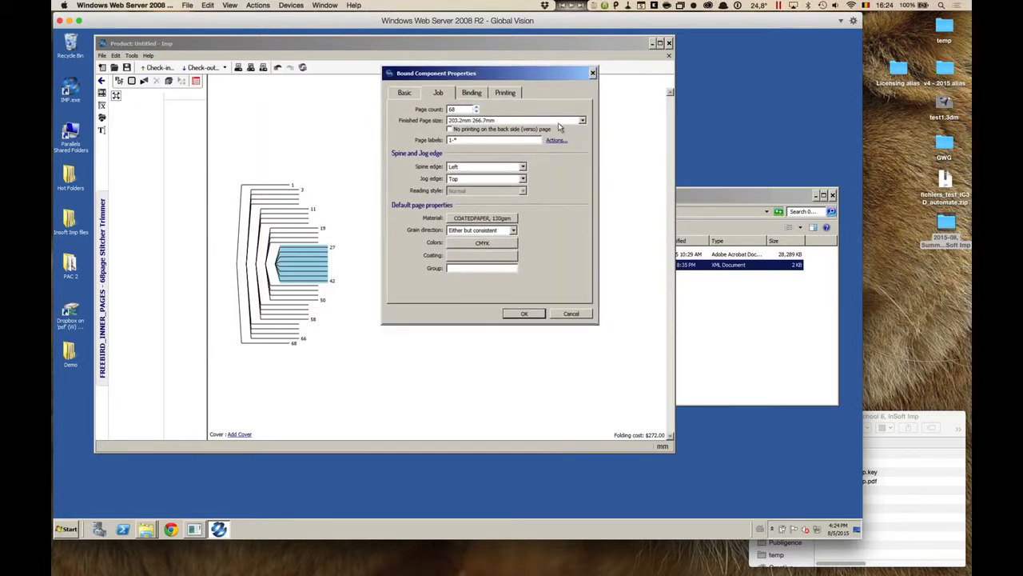
click(516, 219)
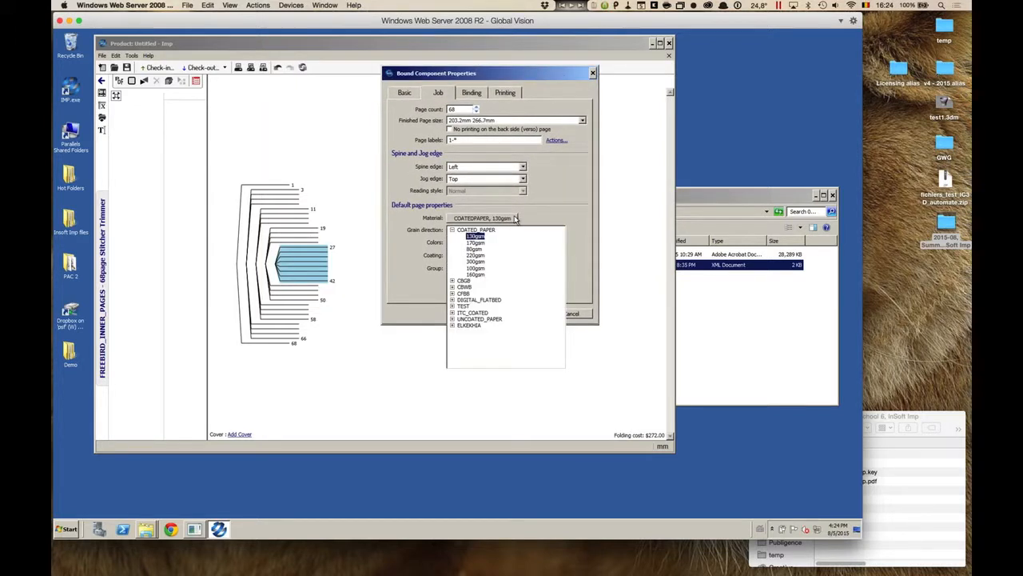
click(481, 243)
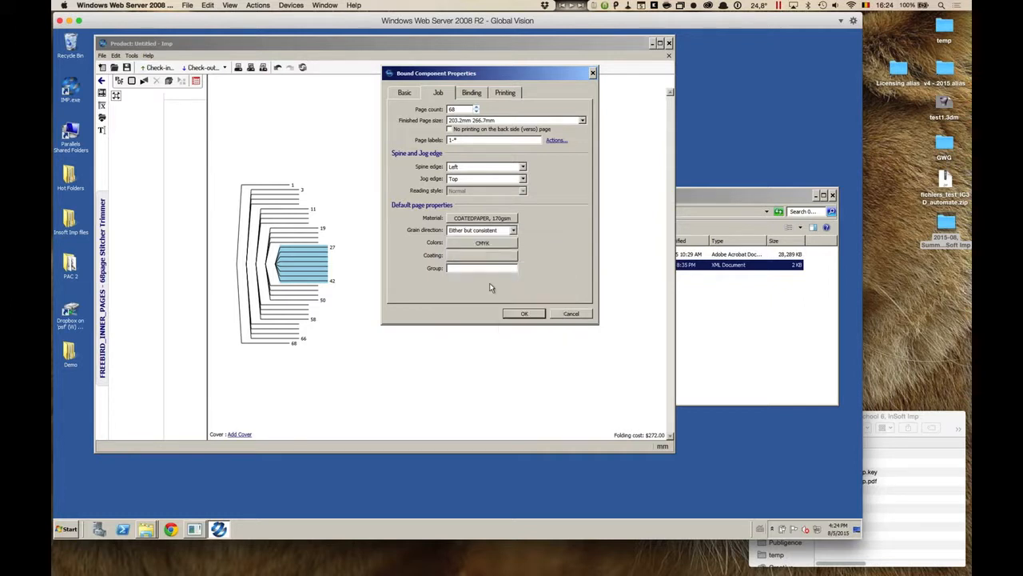
click(521, 314)
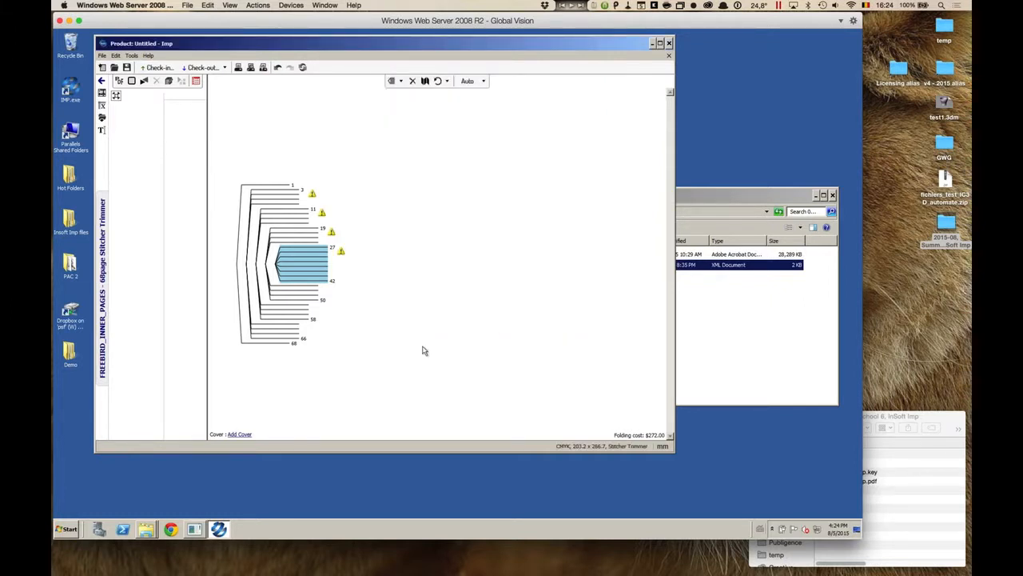
mouse_move(313, 195)
mouse_move(341, 254)
- Restore the inner pages component's default material to COATED_PAPER 130gsm
click(198, 82)
click(497, 220)
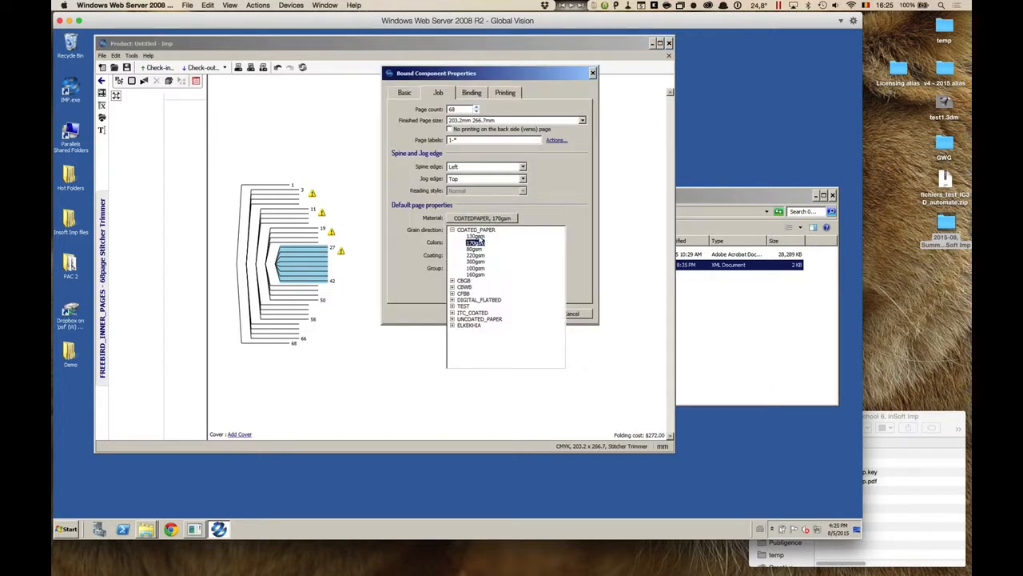
click(482, 243)
click(526, 313)
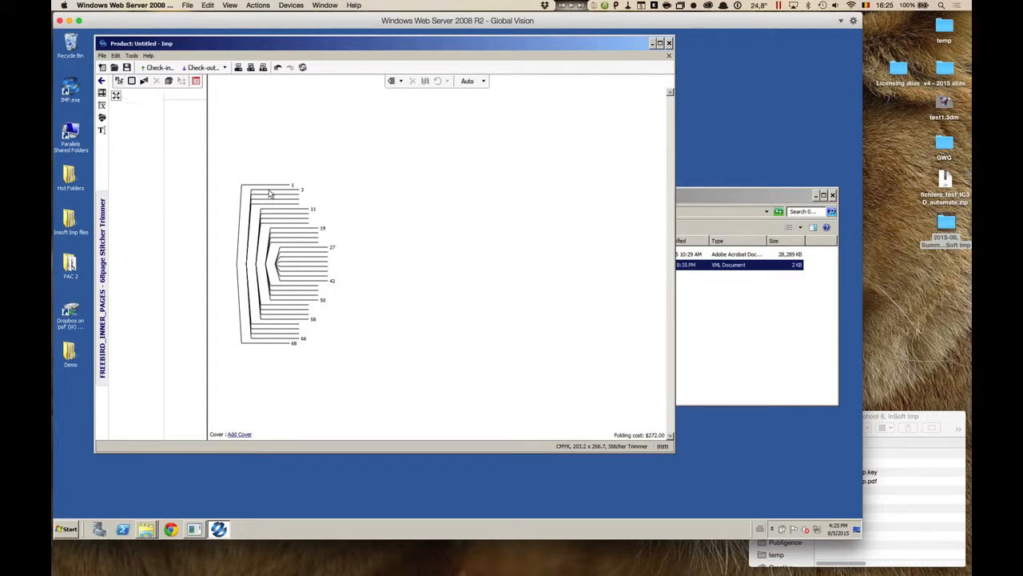
- Add the FreeBird PDF from the Demo folder as the artwork of the inner pages component
click(118, 81)
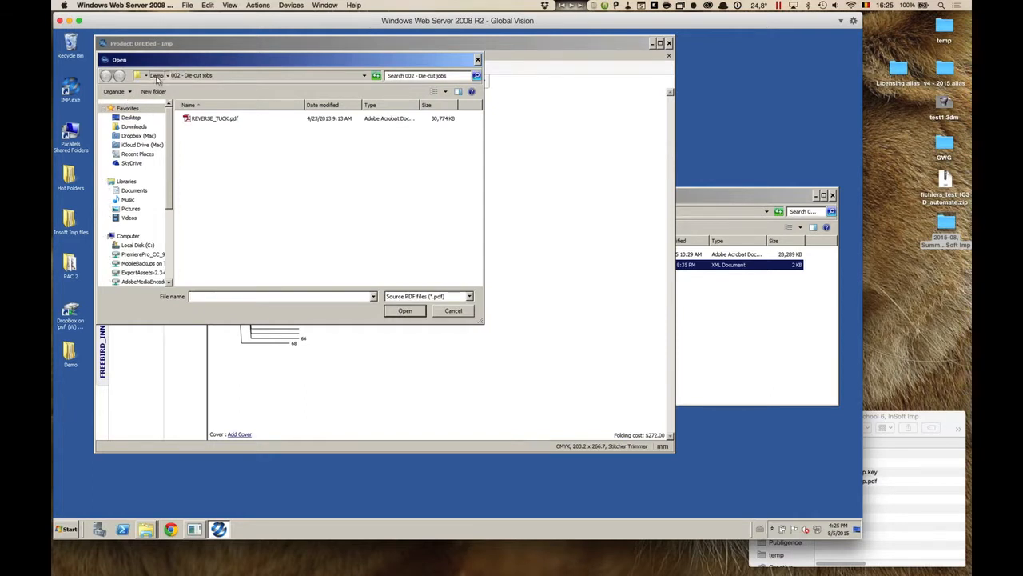
double_click(219, 120)
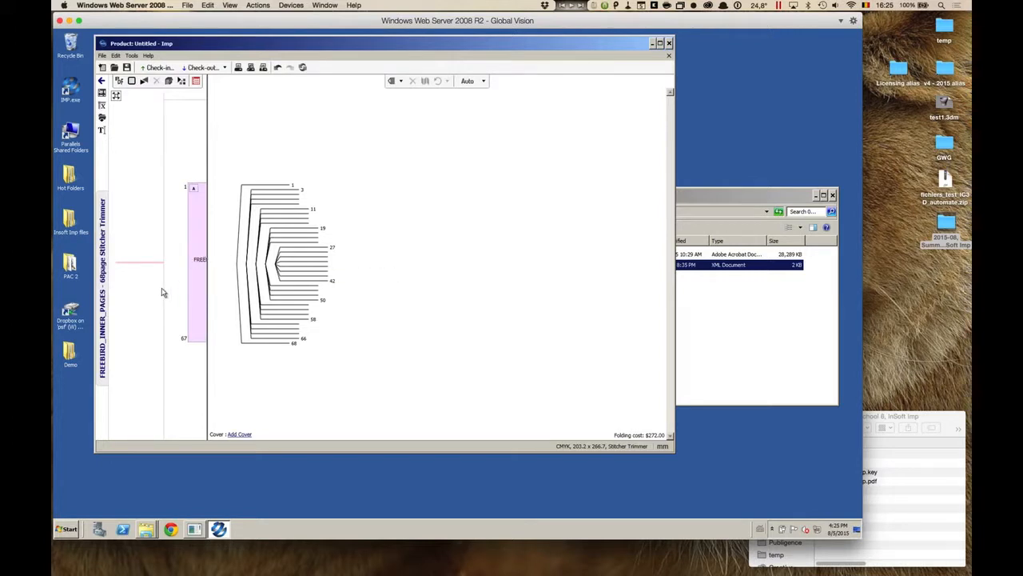
- Go to the FREEBIRD_INNER_PAGES plan and view the layout of the WorkAndTurn sheet 1 with the page artwork
click(102, 233)
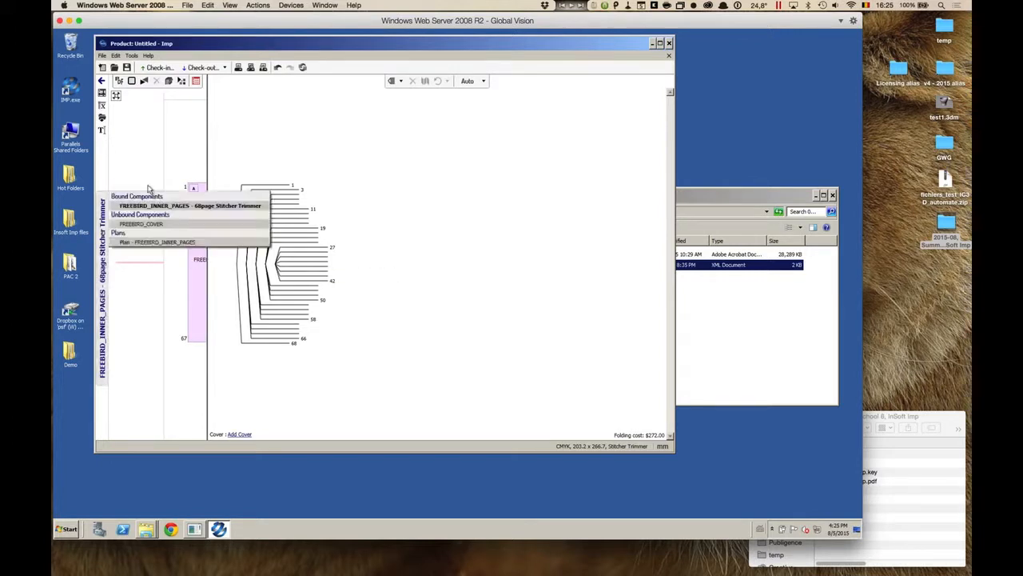
click(154, 242)
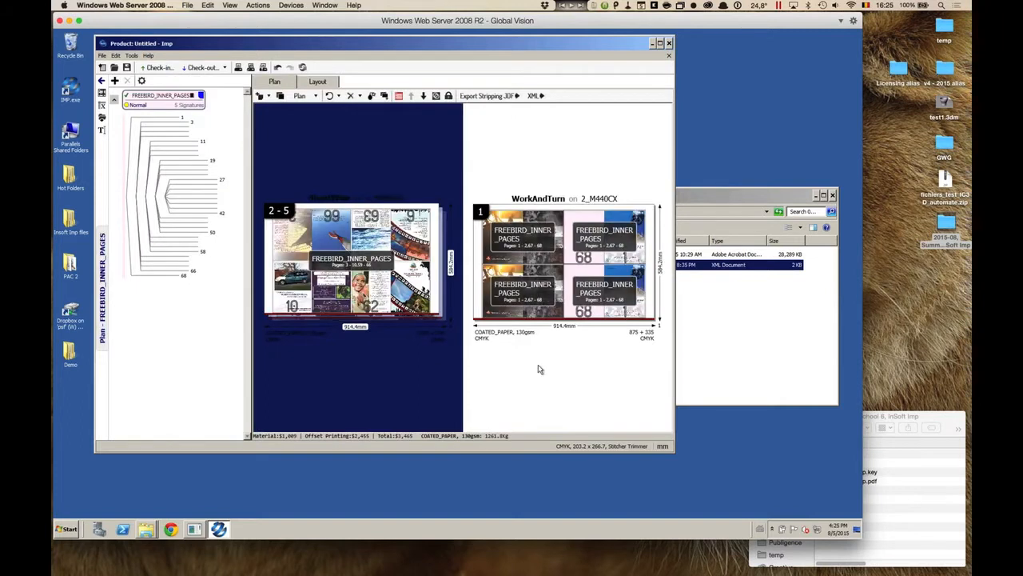
click(595, 284)
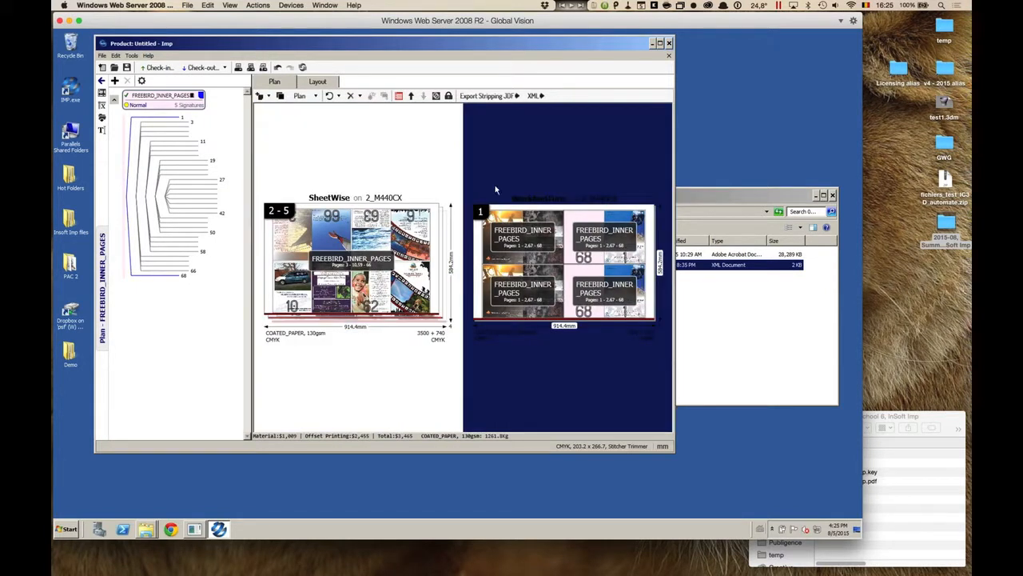
click(320, 81)
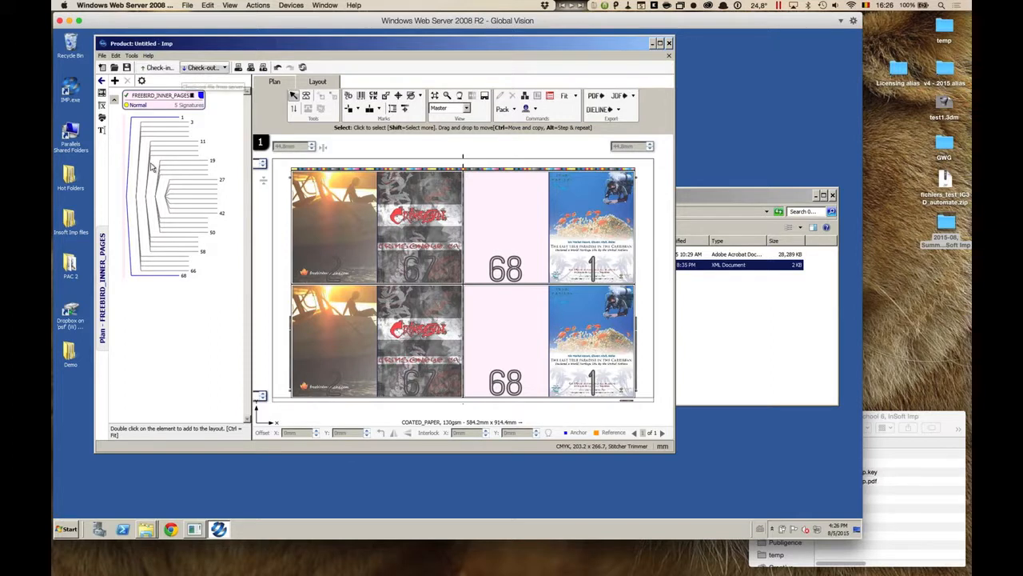
- Check in the FREEBIRD_MAGAZINE product with job ID 2 and job name Webinar_1, and close it discarding further changes
click(156, 67)
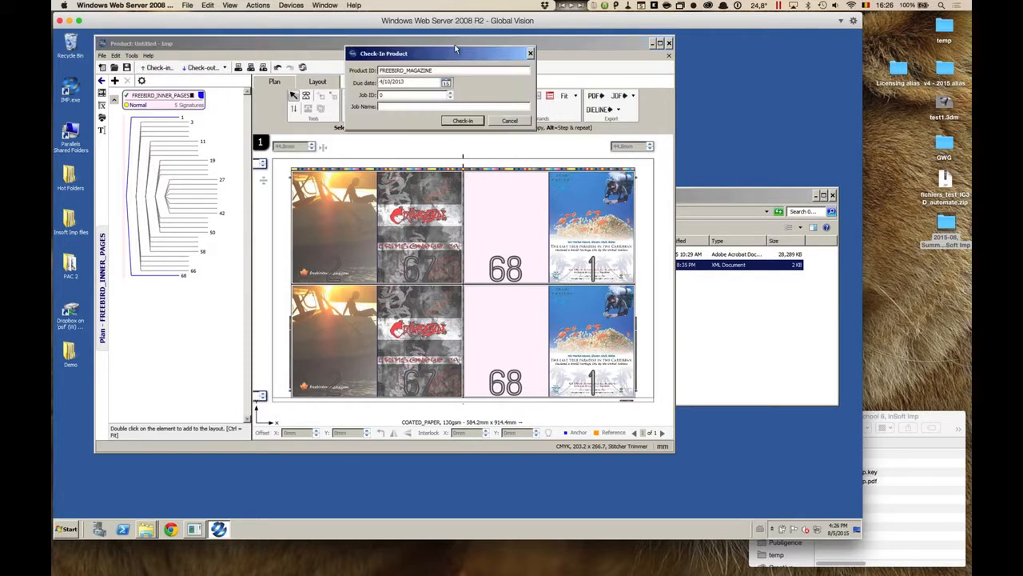
drag(456, 49, 454, 41)
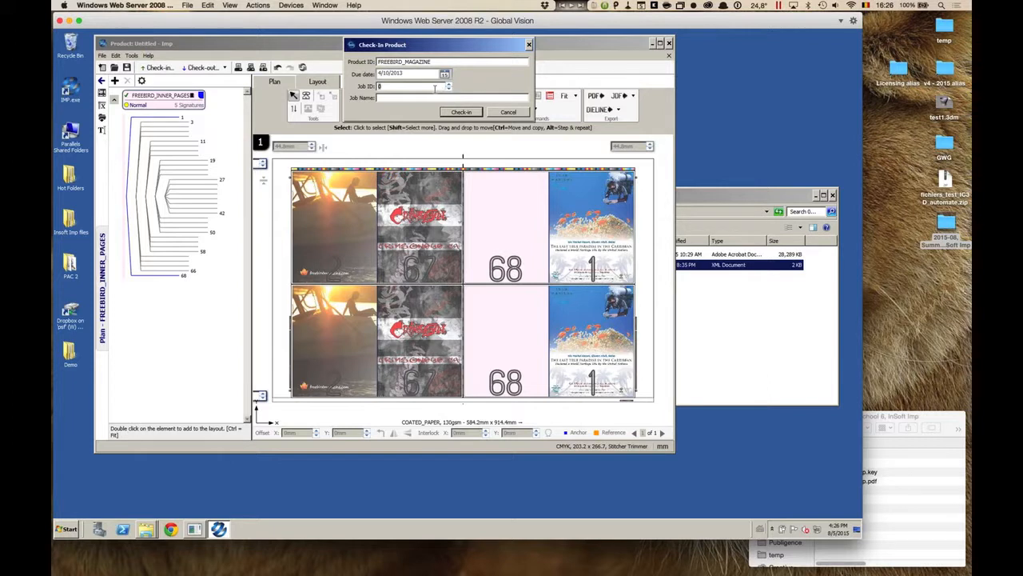
text(2)
click(424, 98)
text(Webinar_1)
click(461, 112)
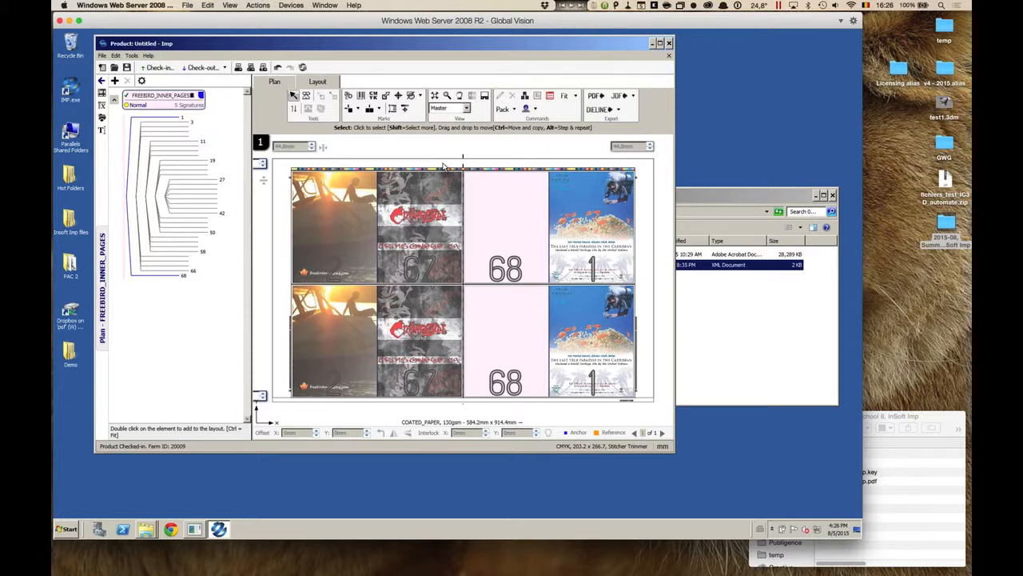
click(670, 55)
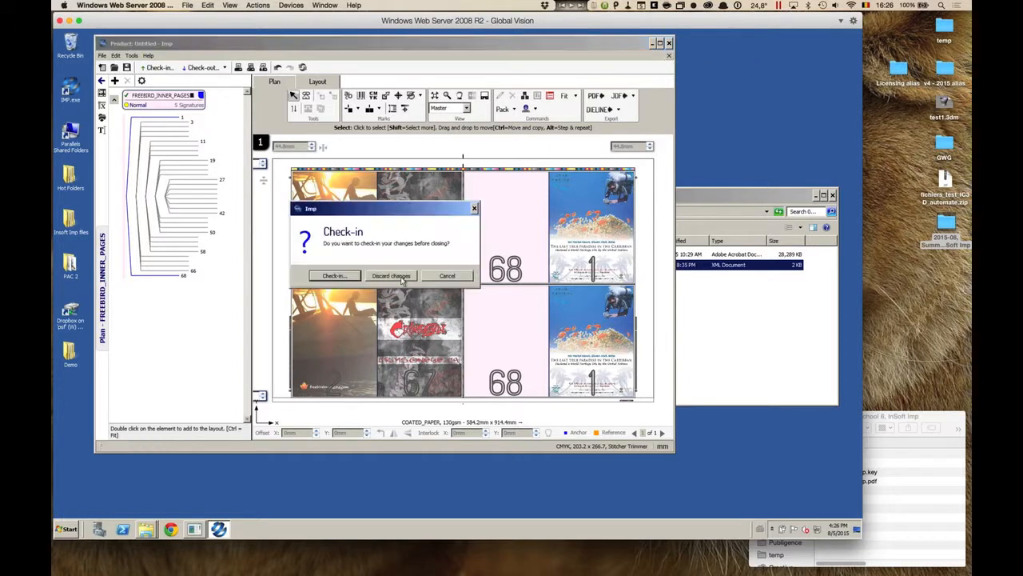
click(403, 277)
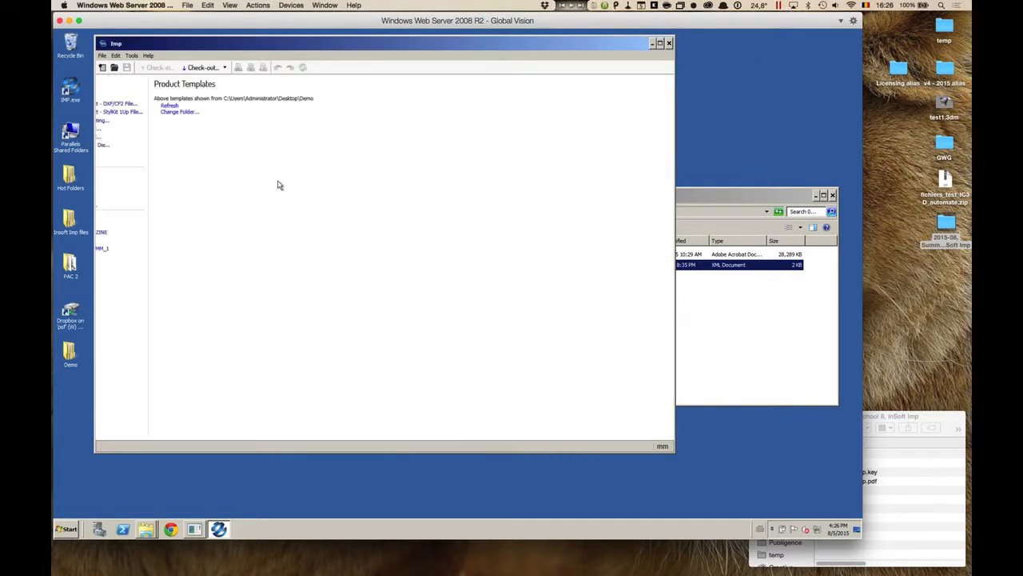
- Search the checked-in products for Webinar and check out FREEBIRD_MAGAZINE
click(204, 68)
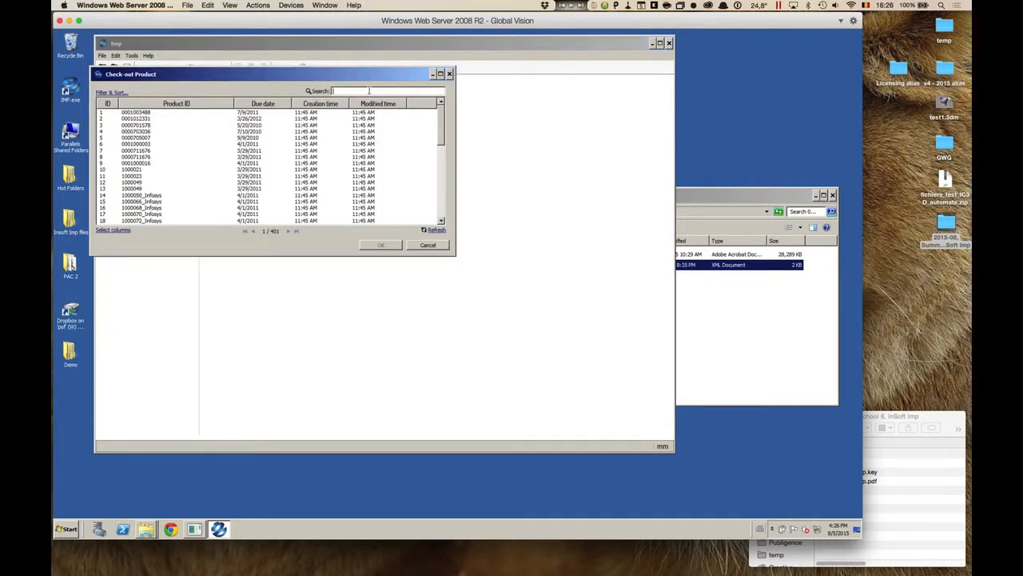
text(Webinar)
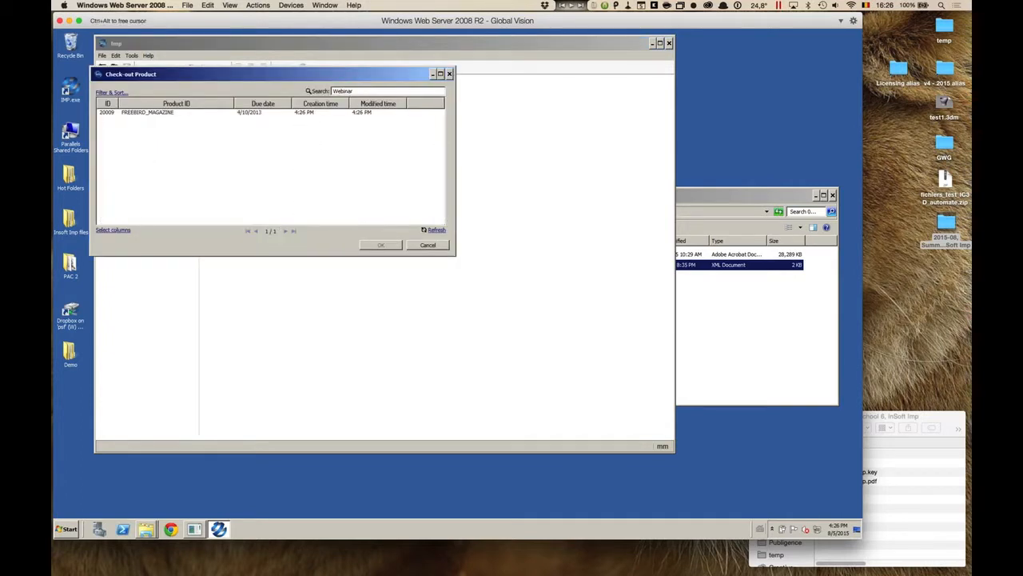
click(172, 113)
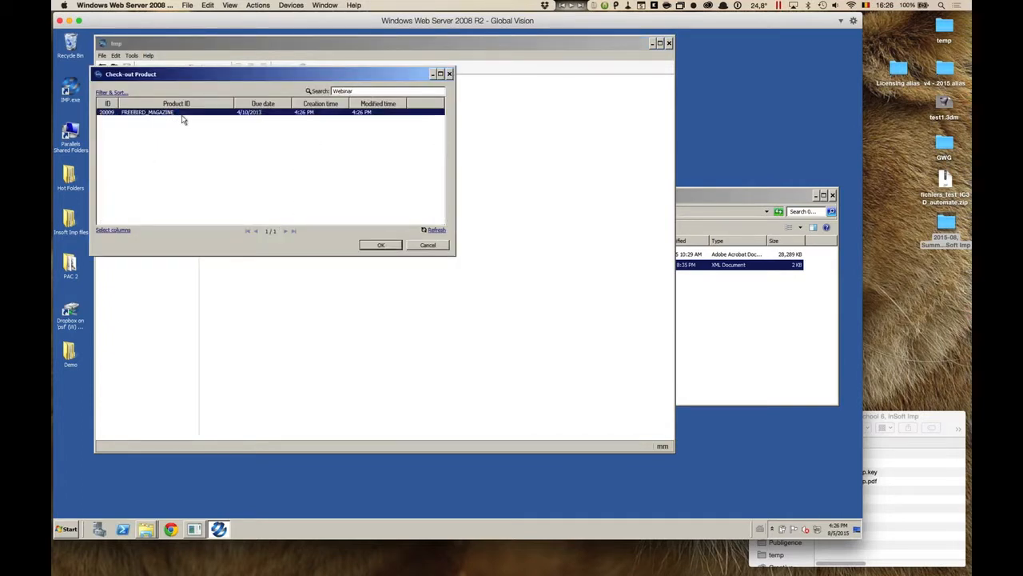
double_click(225, 115)
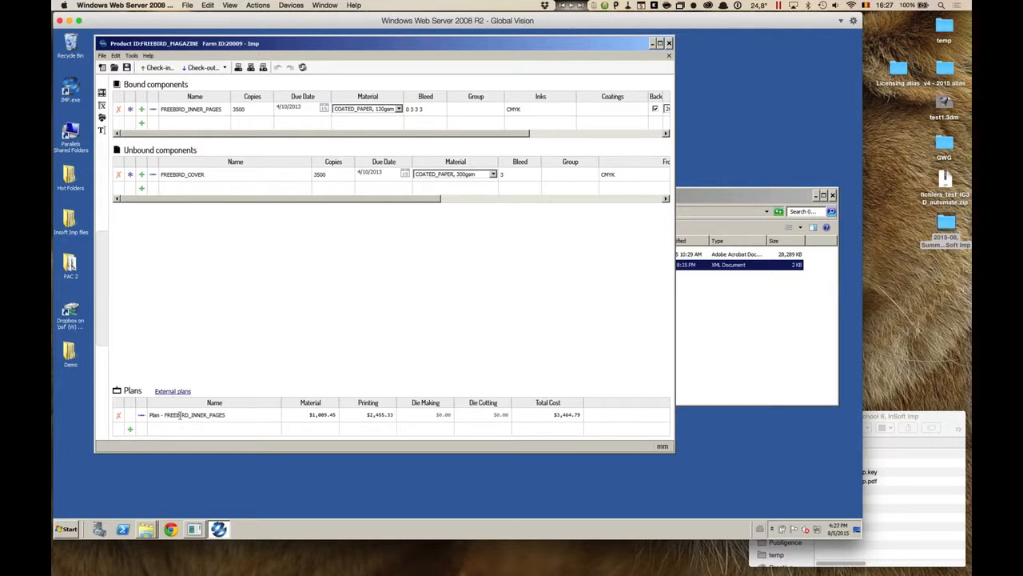
- Open the FREEBIRD_INNER_PAGES plan of the checked-out product, and close the product discarding changes
click(141, 416)
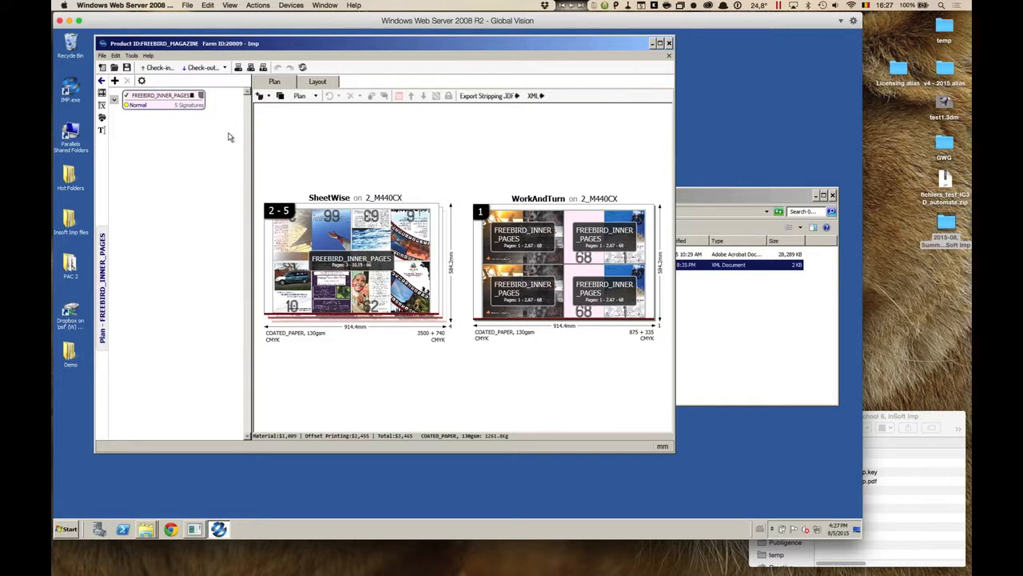
click(669, 56)
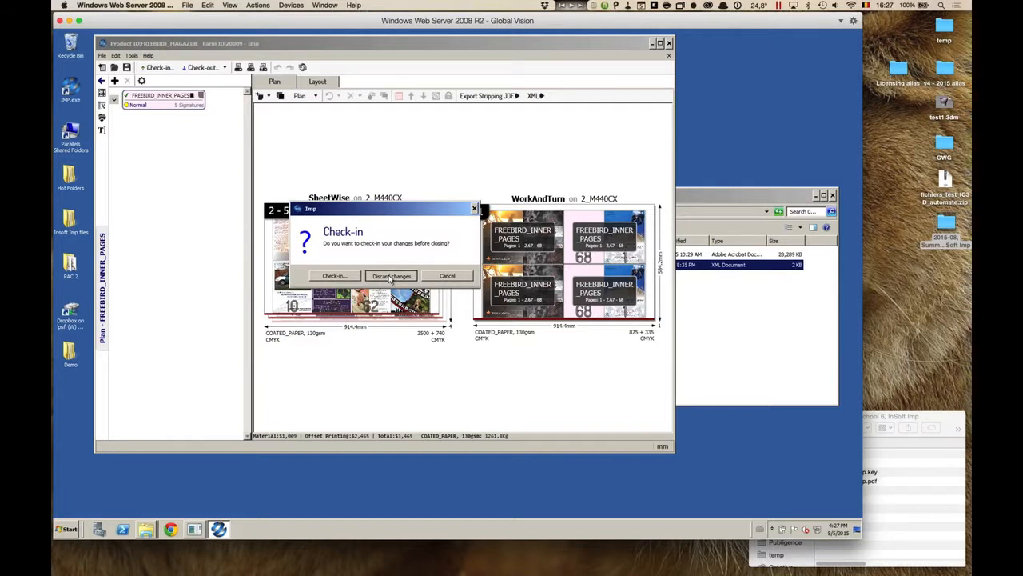
click(391, 276)
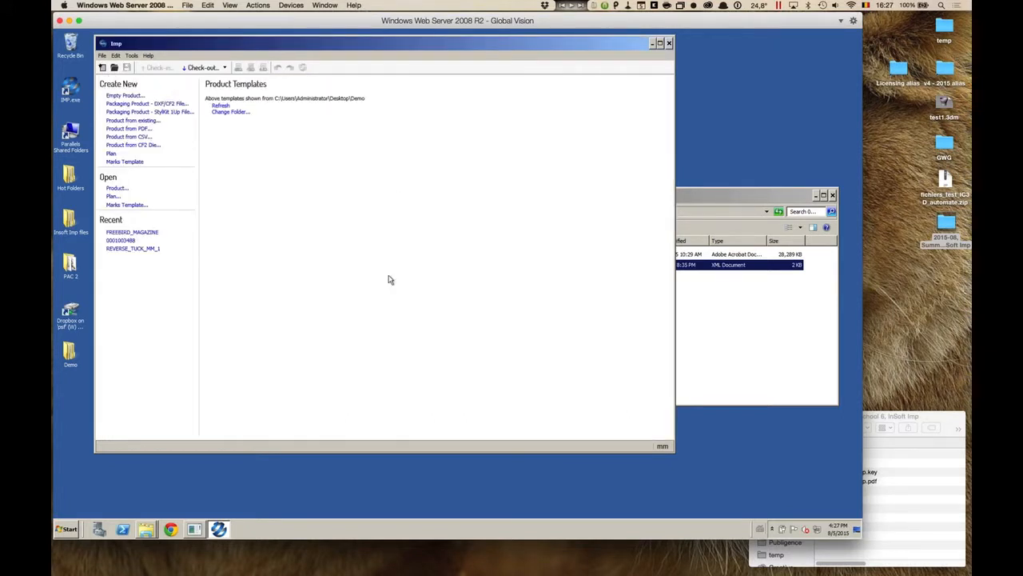
- Switch to the InSoft Imp presentation in Keynote and assign the newly detected external audio device to the Mac
key(super+Tab)
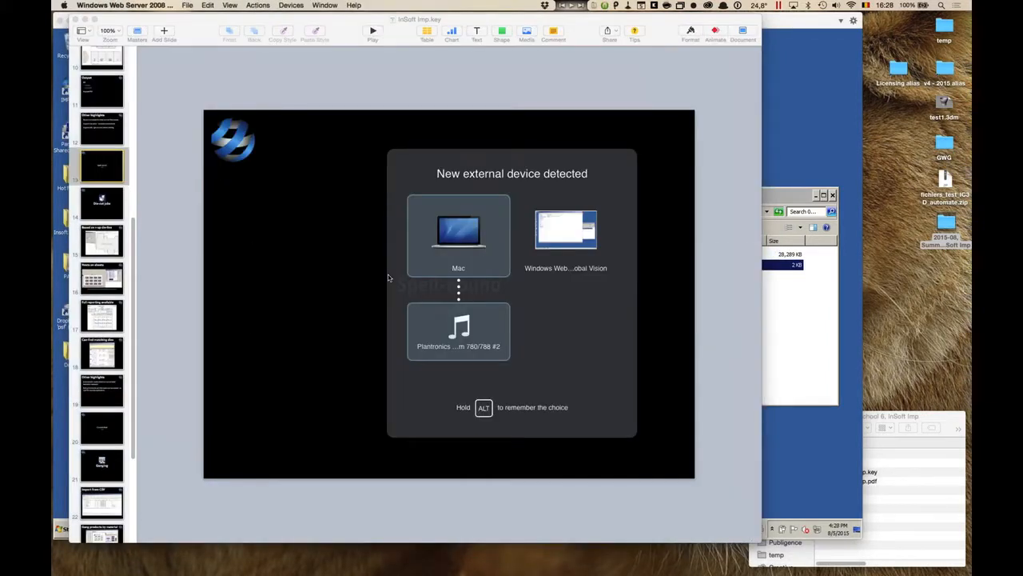
click(463, 237)
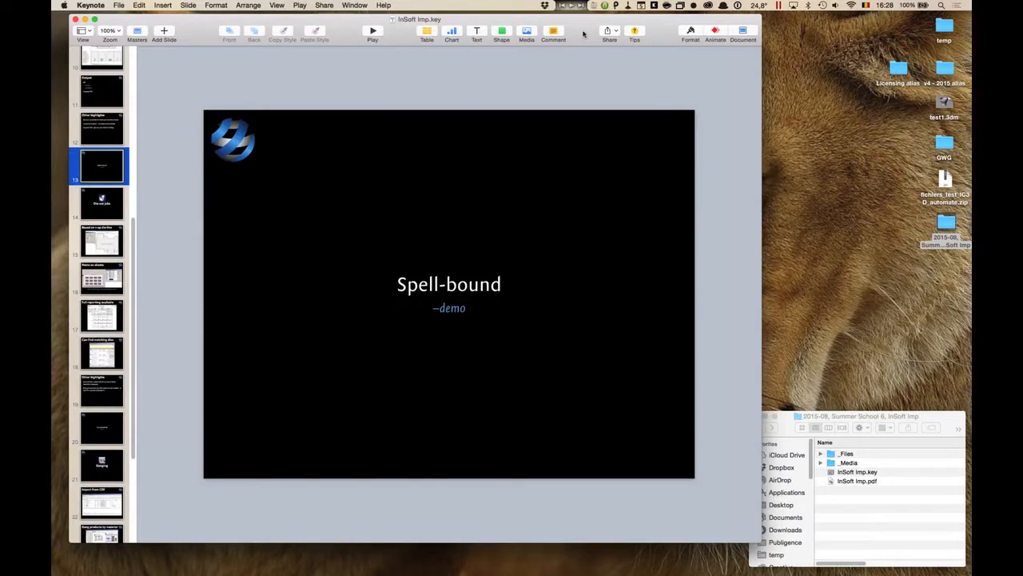
drag(584, 33, 585, 49)
drag(572, 326, 577, 24)
click(965, 42)
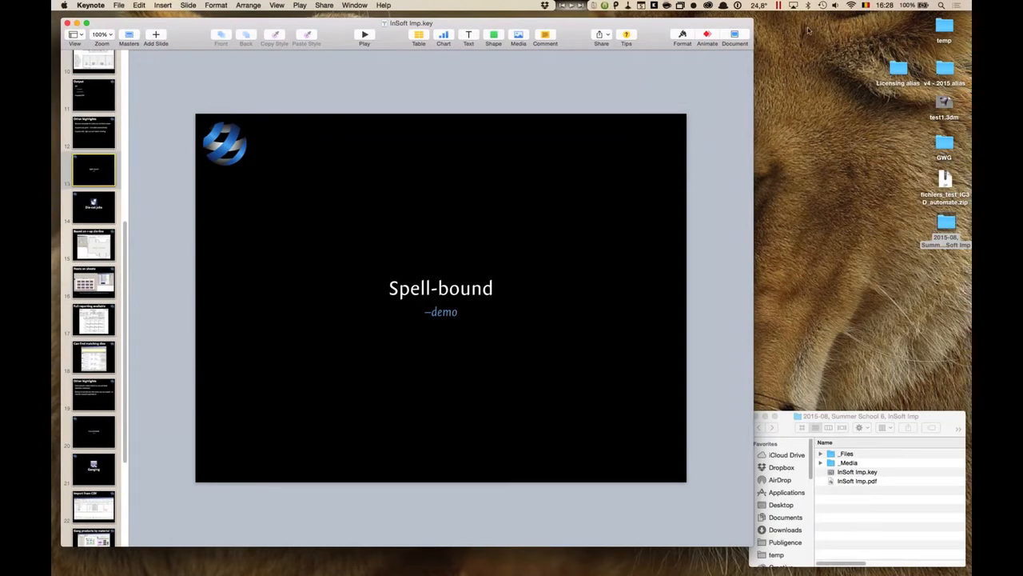
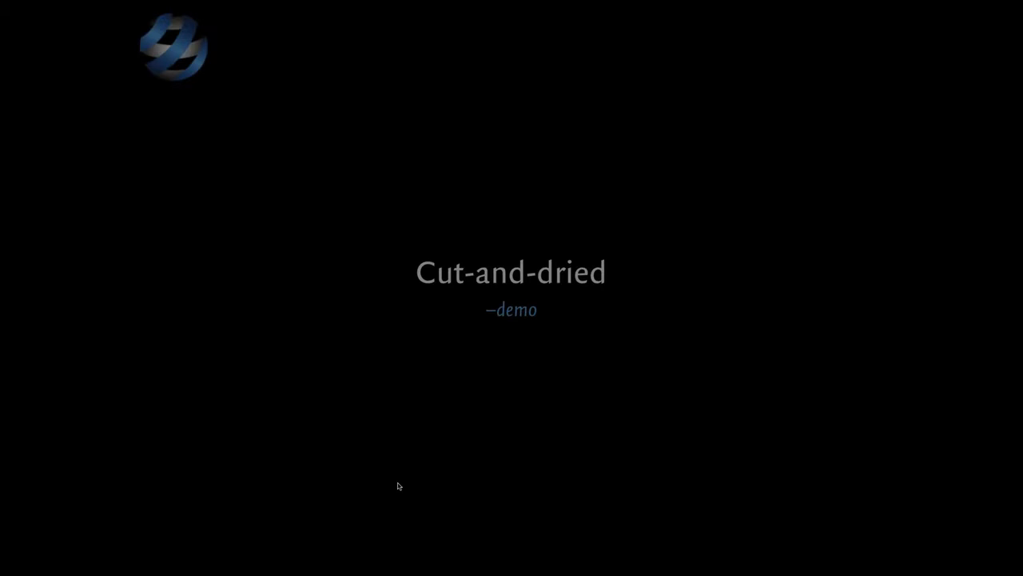
- Leave the slide show for the Windows virtual machine and select REVERSE_TUCK_MM.dxf in the 002 - Die-cut jobs folder under Demo
key(Escape)
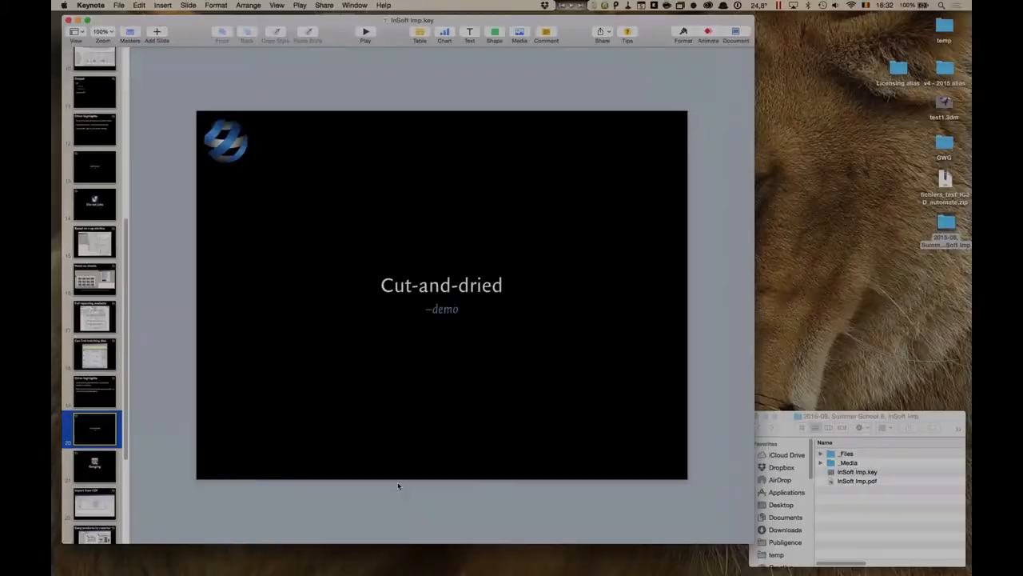
key(super+Tab)
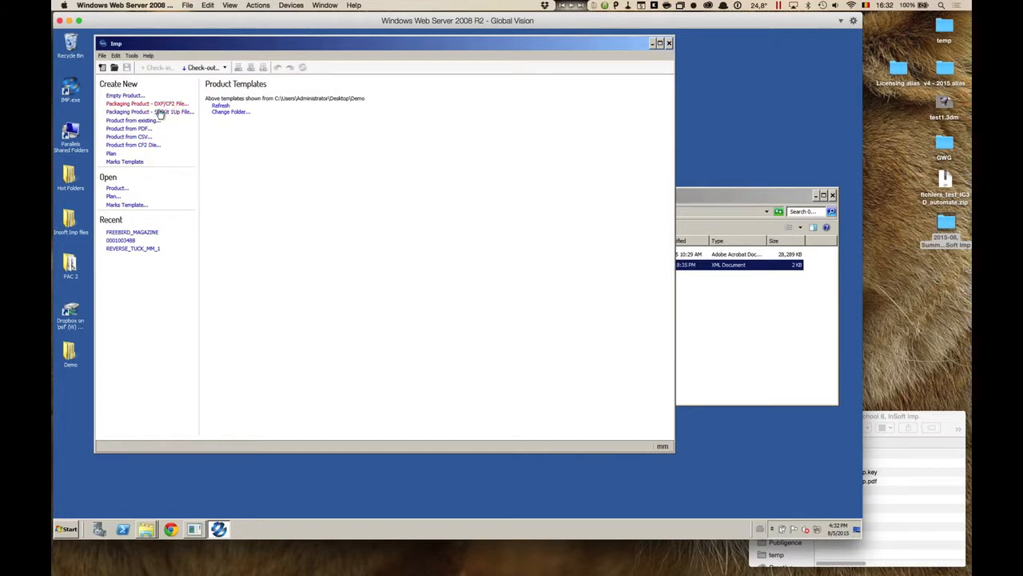
click(808, 322)
click(478, 211)
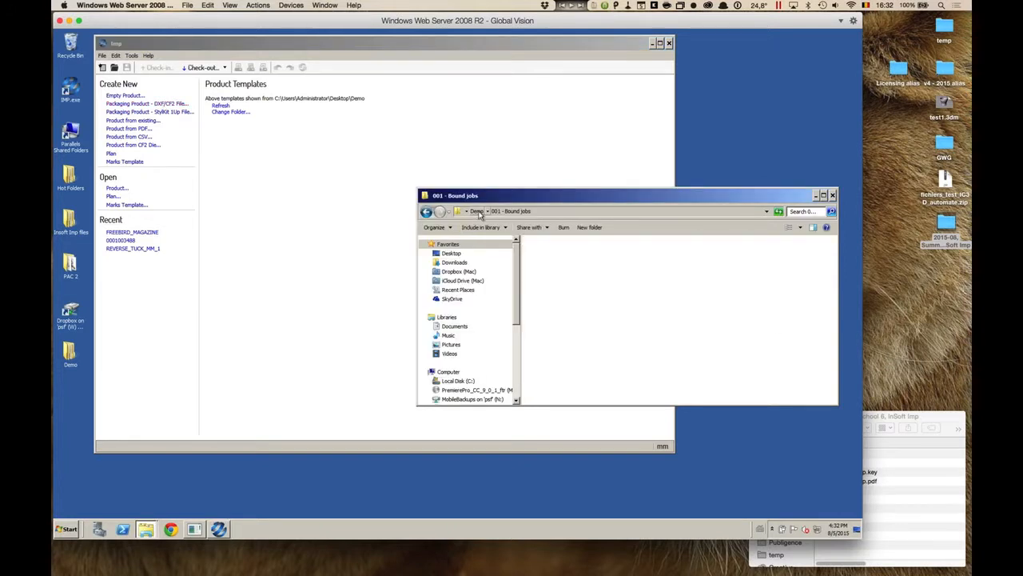
double_click(555, 265)
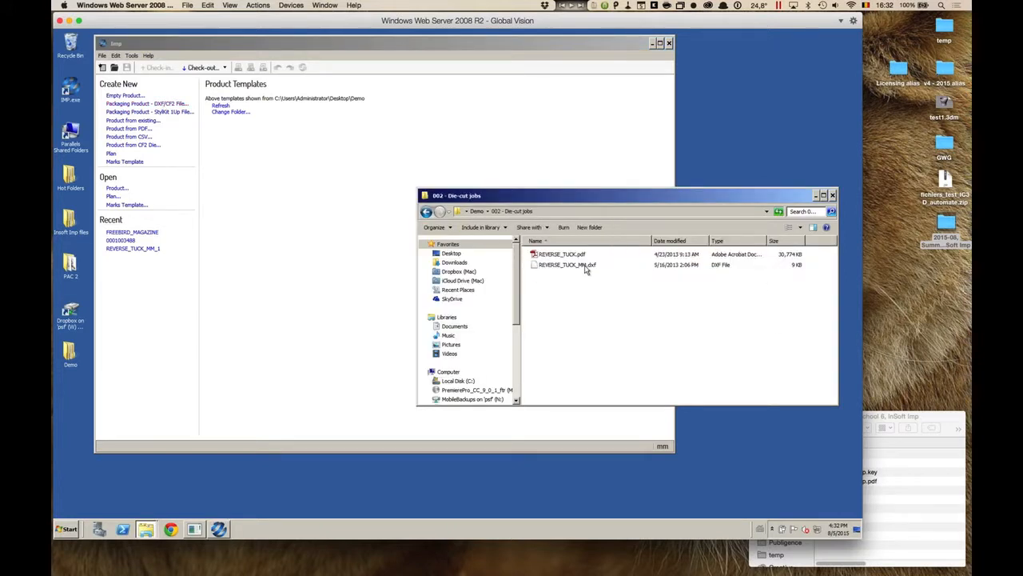
click(588, 267)
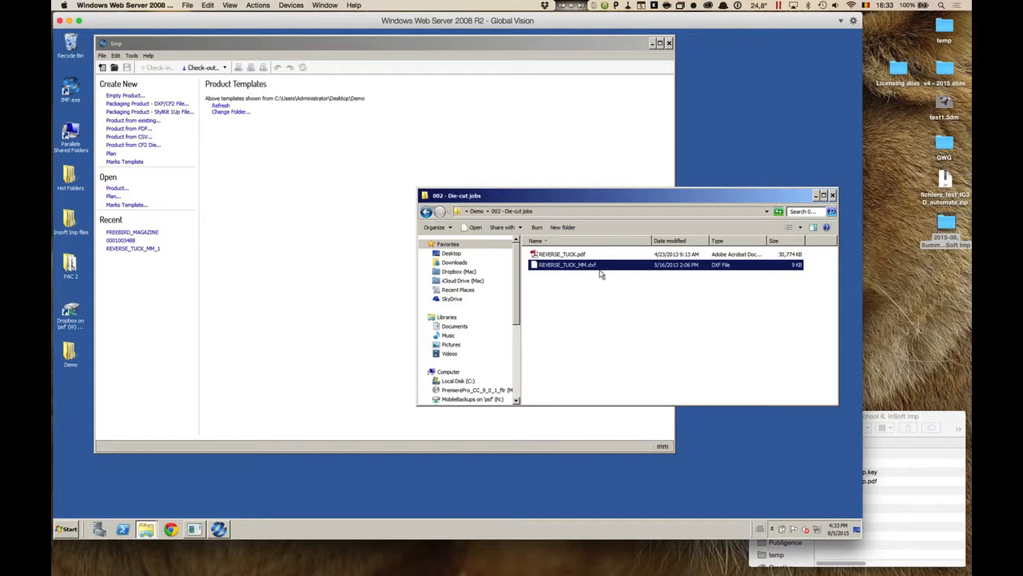
- Create a packaging product from REVERSE_TUCK_MM.dxf, accepting the assigned cut, crease and perforation layers with mm as the import unit
click(342, 188)
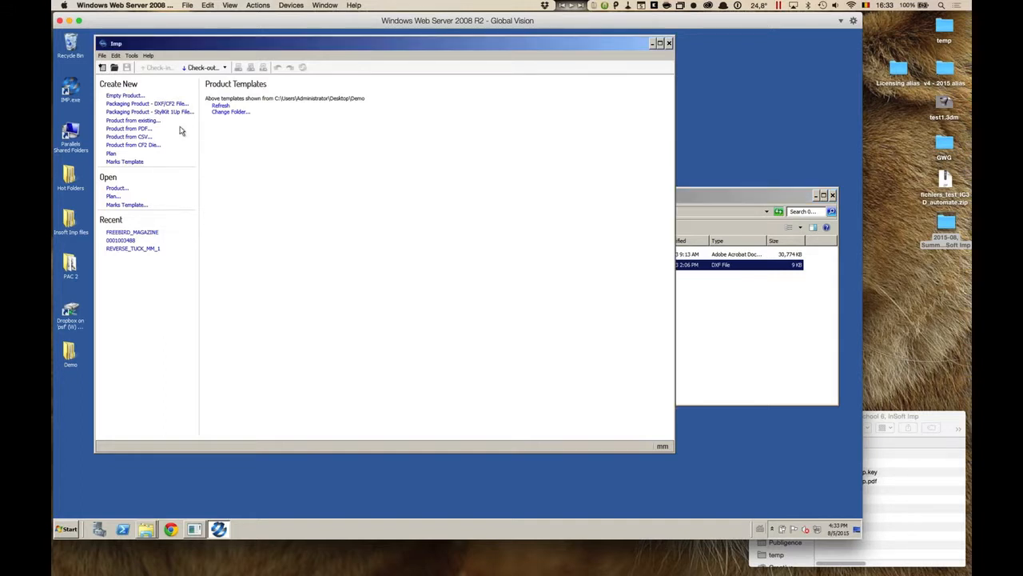
click(171, 105)
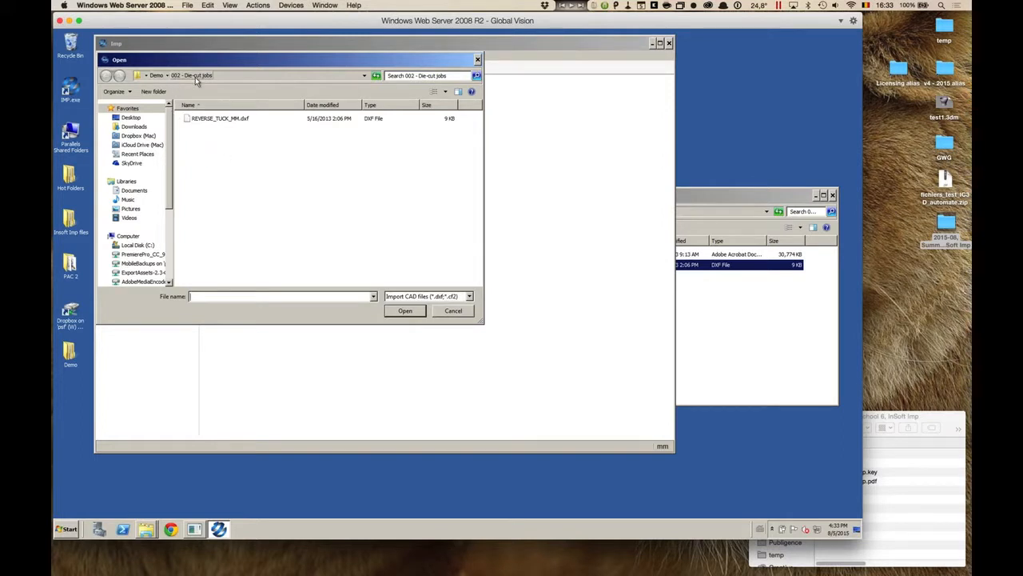
click(213, 120)
click(414, 314)
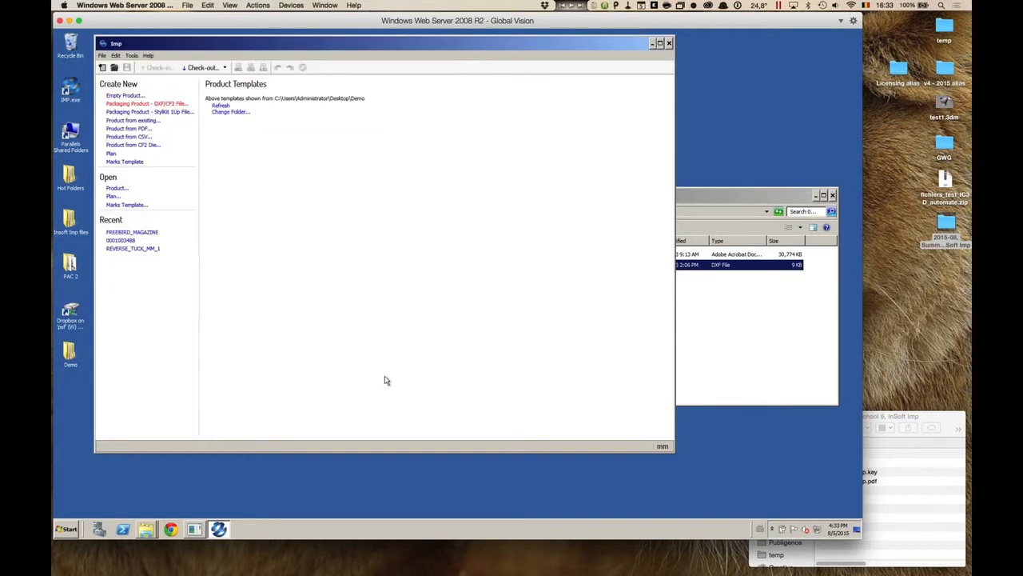
drag(542, 141, 486, 97)
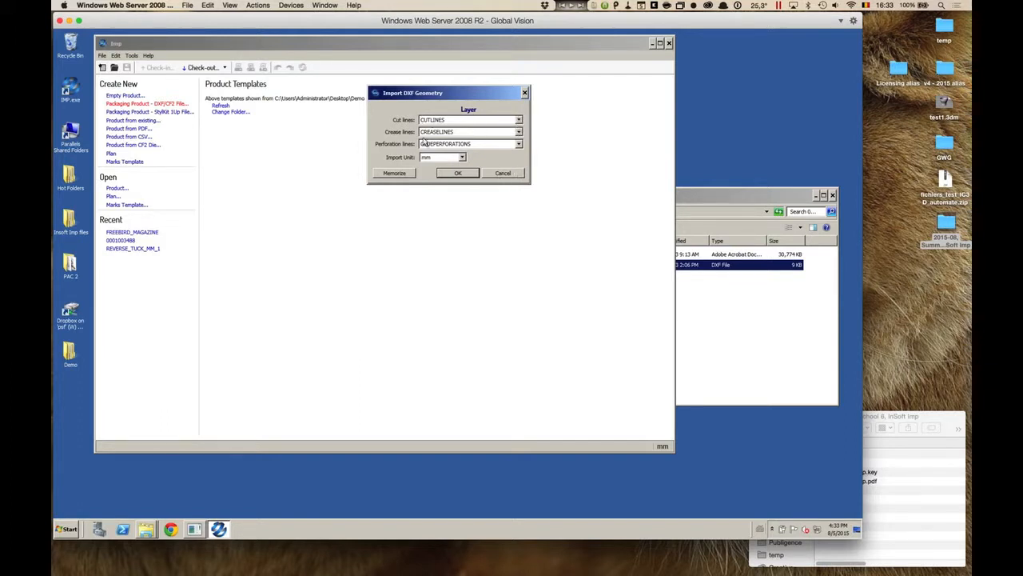
click(461, 172)
- Set the REVERSE_TUCK_MM product's copies to 150000 and accept its properties
drag(422, 120, 432, 84)
double_click(359, 162)
key(Right)
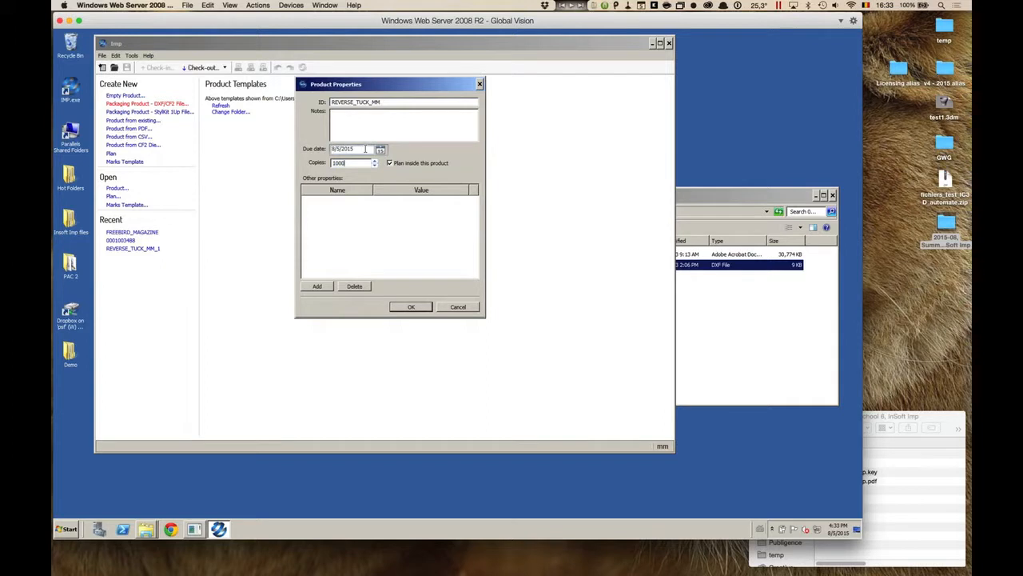
text(00)
click(423, 312)
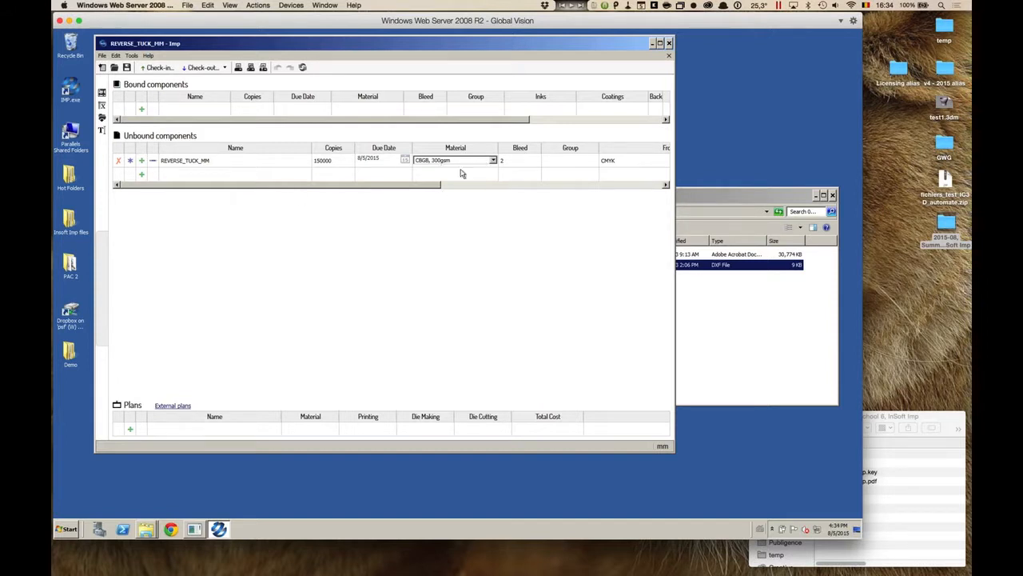
- Open the REVERSE_TUCK_MM unbound component and review its material choices, bleed and special processes in its properties
click(152, 162)
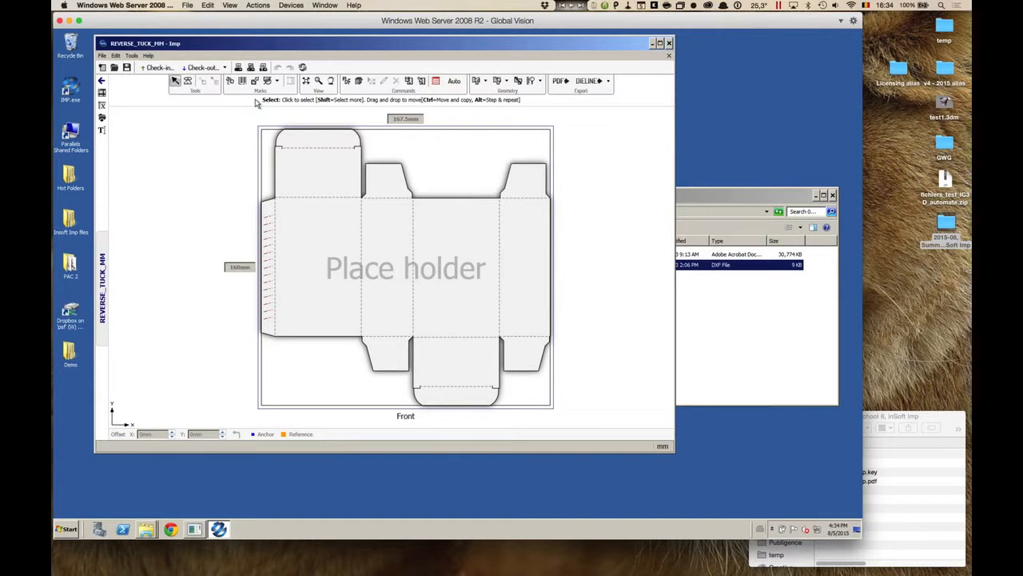
click(435, 83)
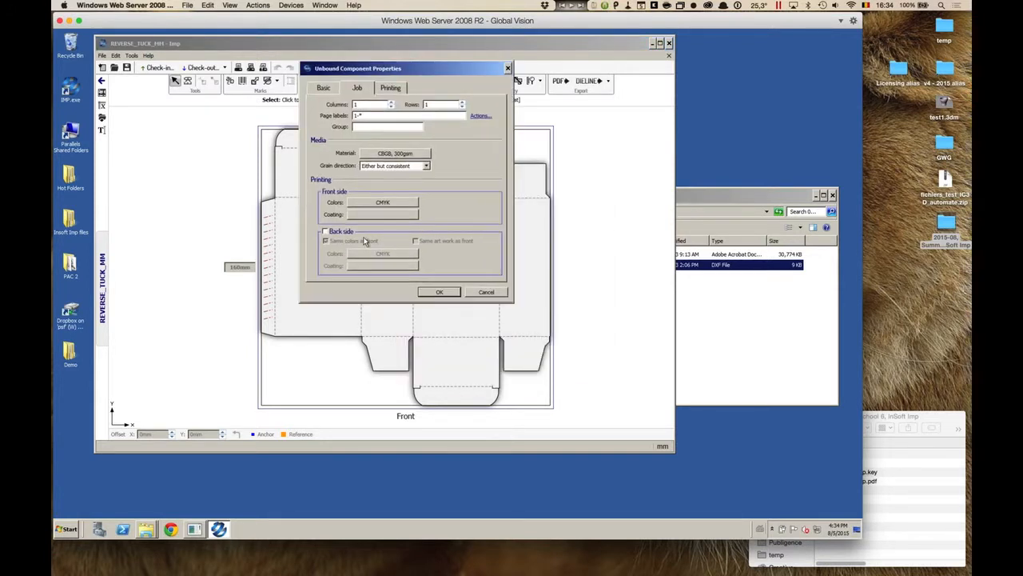
click(415, 156)
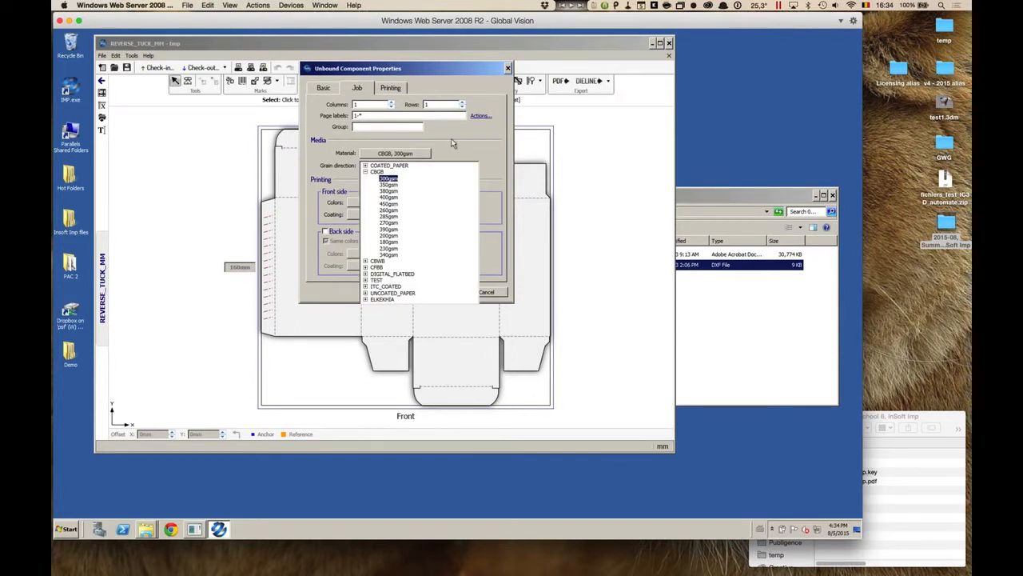
click(411, 137)
click(390, 88)
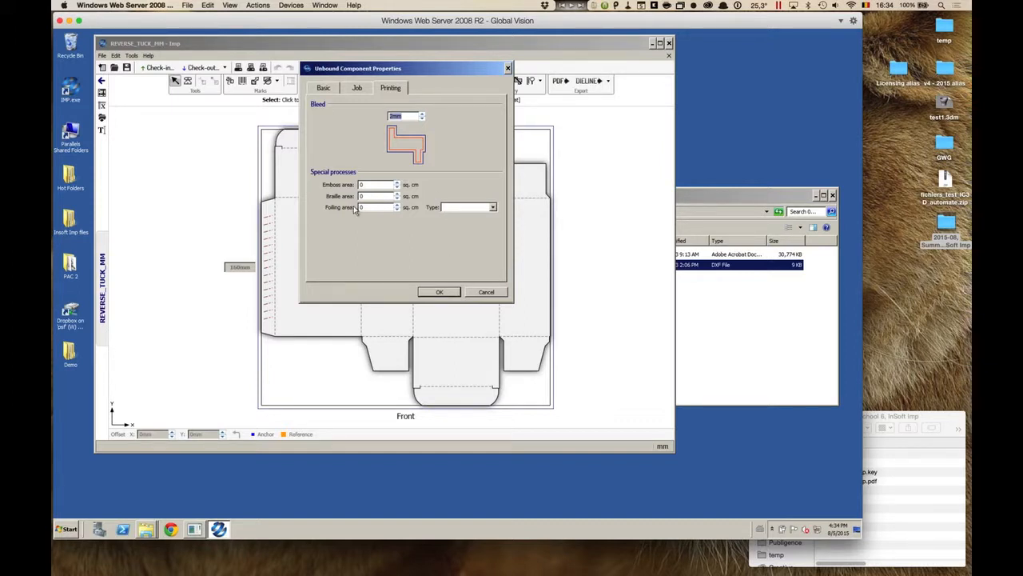
click(437, 294)
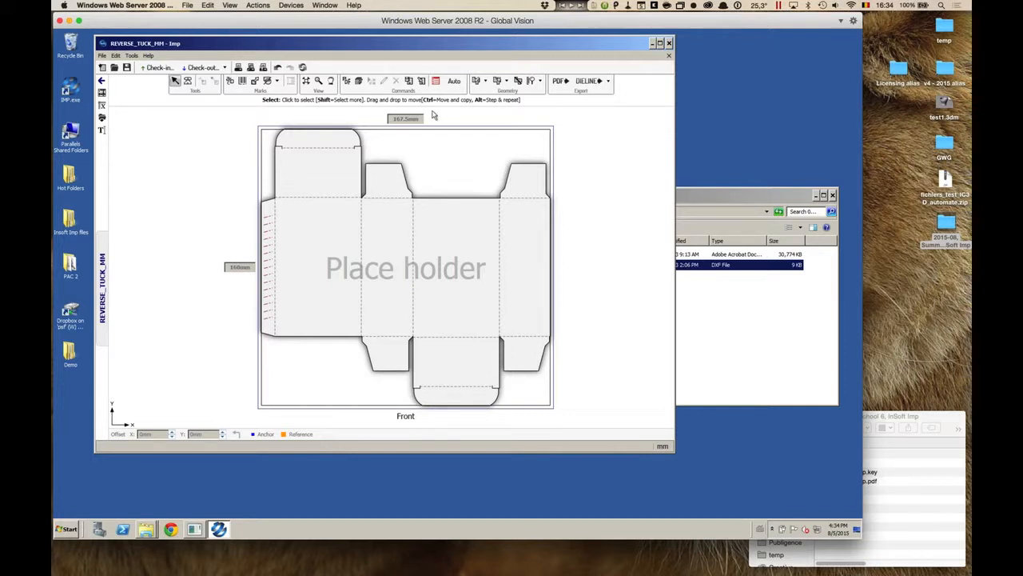
- Start an automatic plan for the carton and review the available presses, die makers, die cutters and default-settings options
click(454, 83)
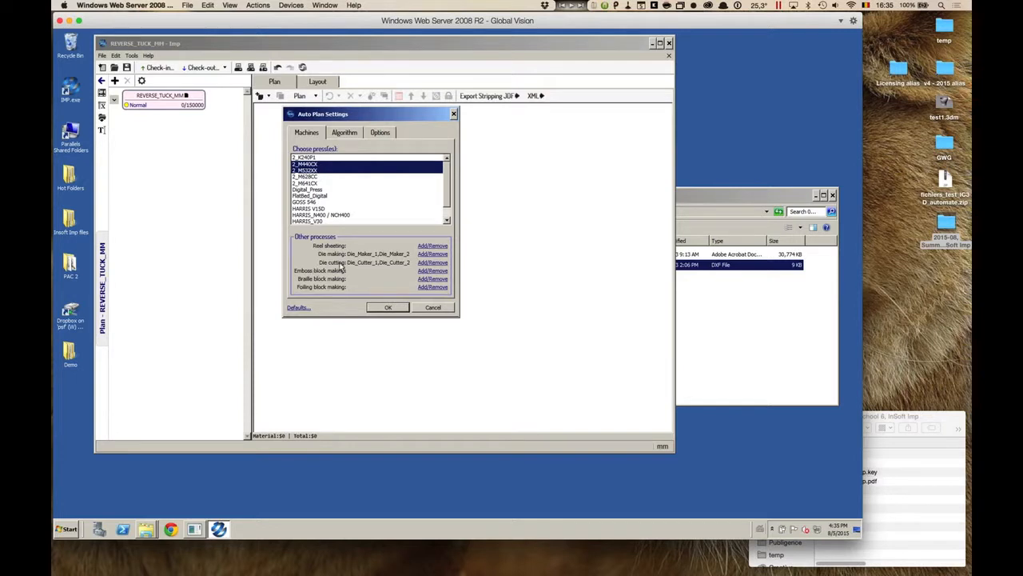
click(447, 218)
drag(447, 214, 451, 170)
click(429, 254)
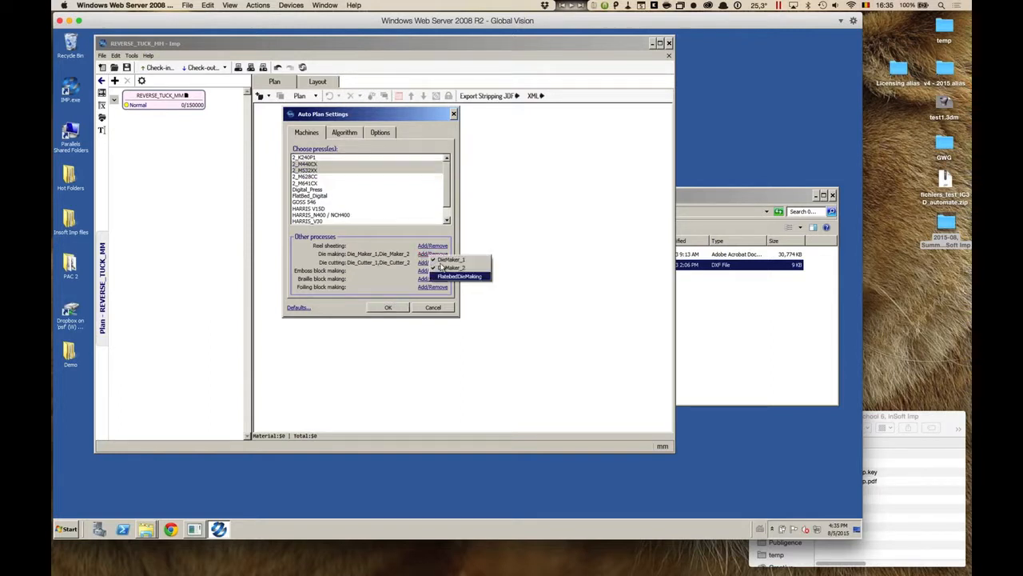
click(398, 284)
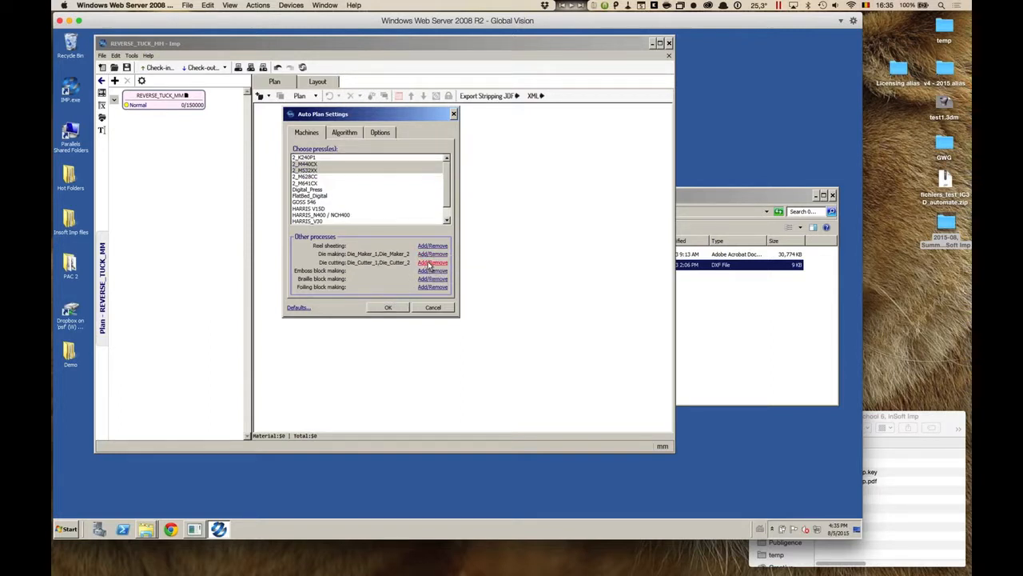
click(429, 264)
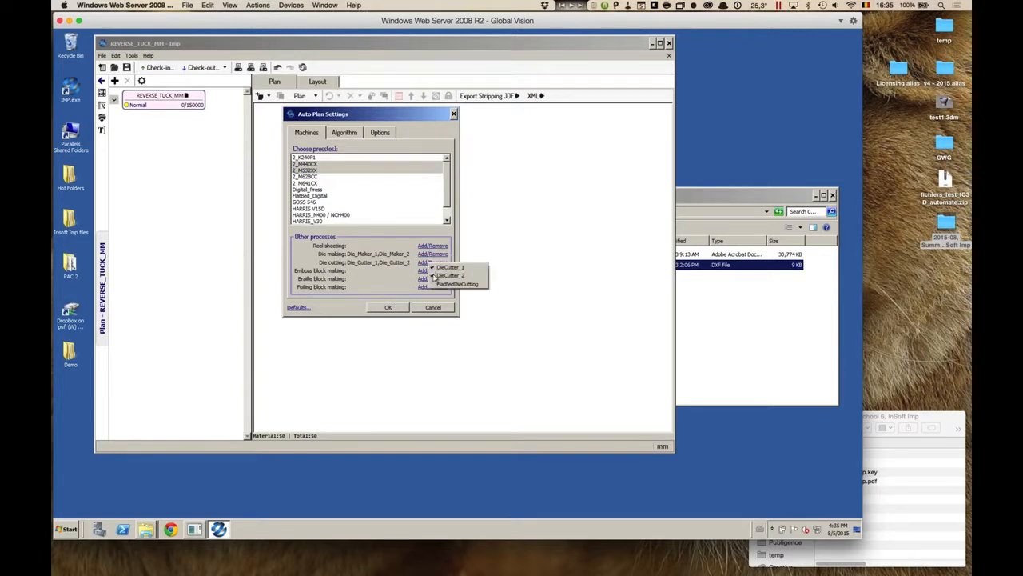
click(391, 293)
click(299, 309)
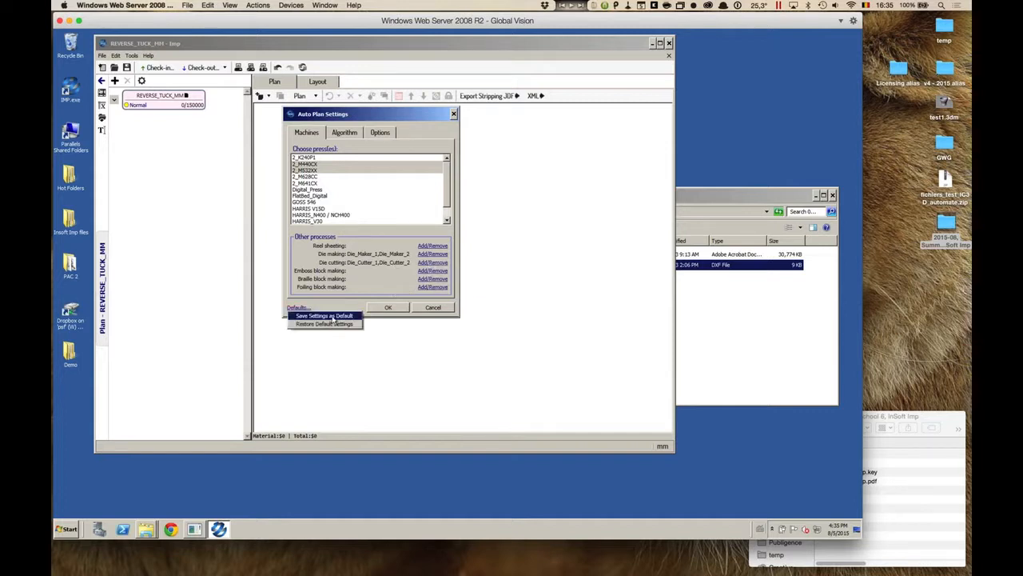
click(376, 294)
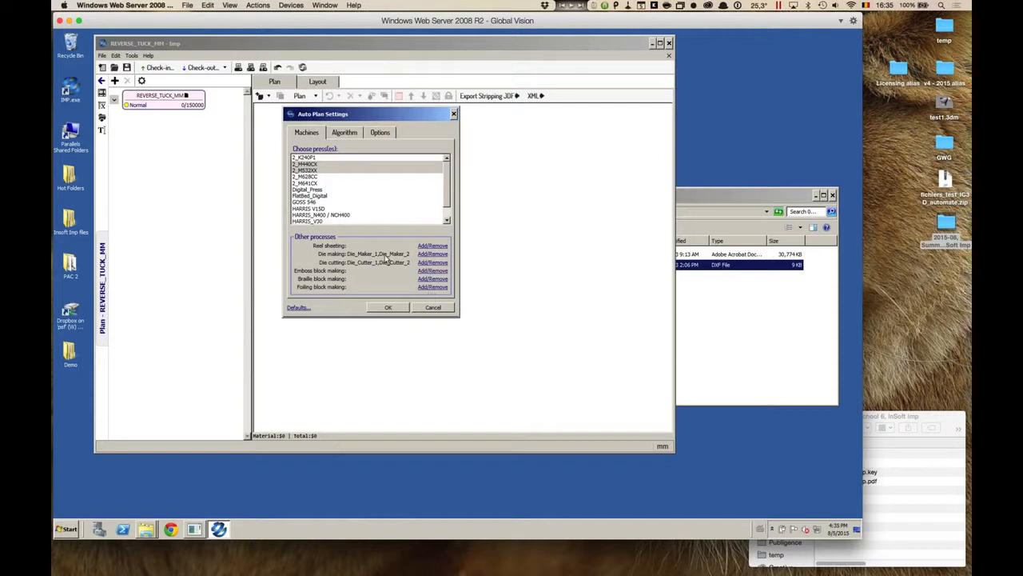
- Check the auto plan's nesting algorithm and planning options, and compute the layouts with the chosen presses
click(347, 134)
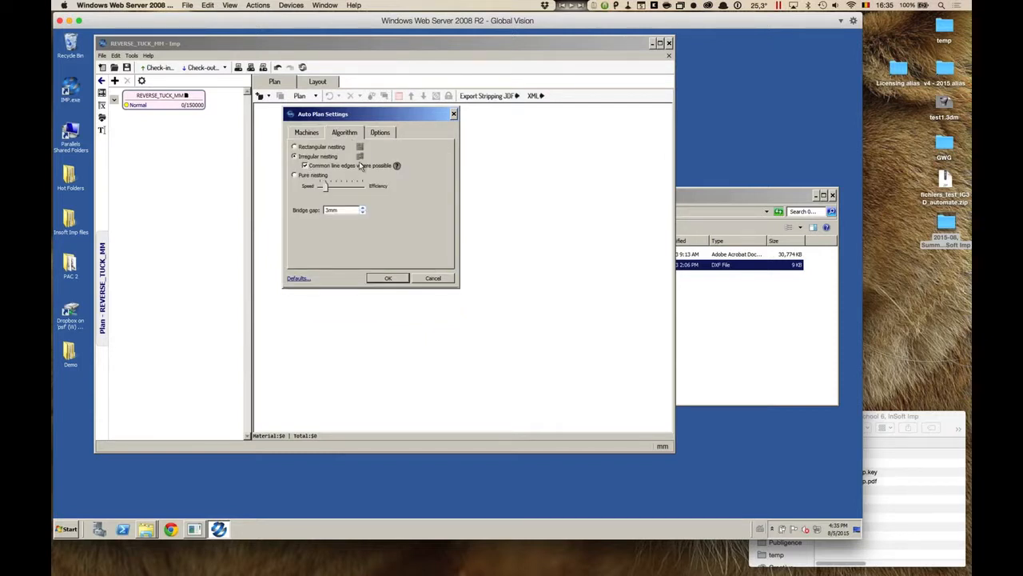
click(307, 133)
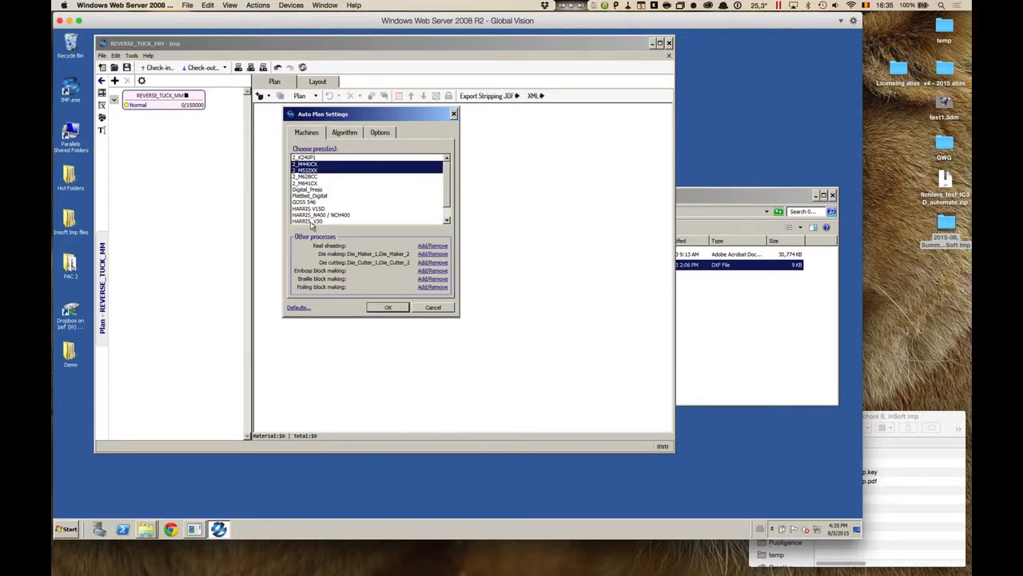
click(382, 132)
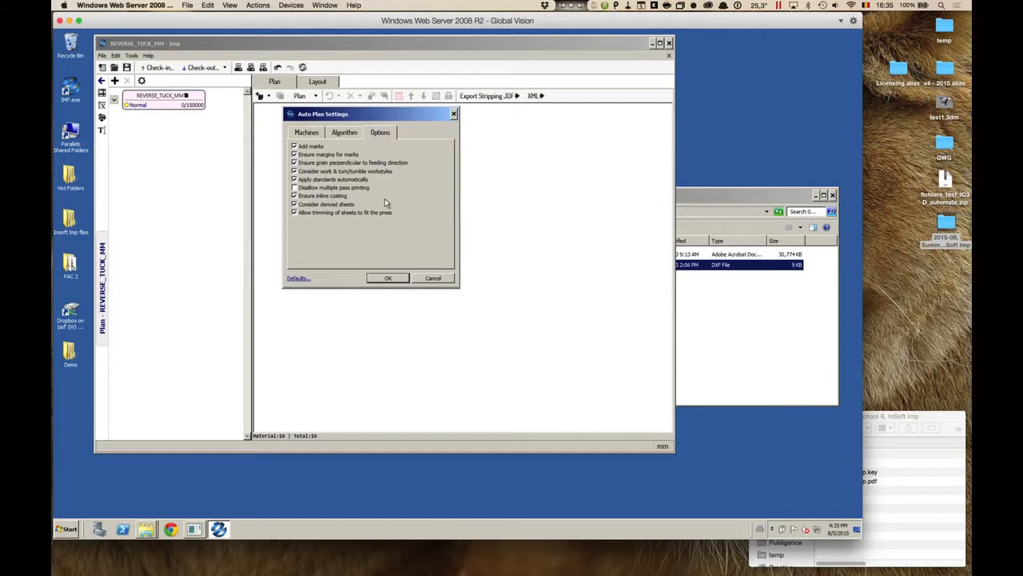
click(307, 136)
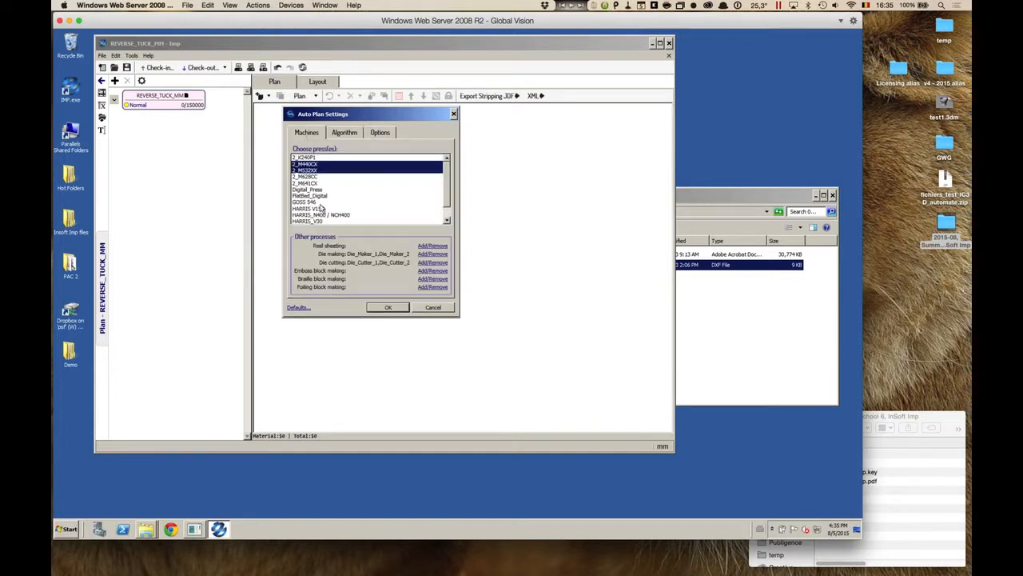
click(395, 309)
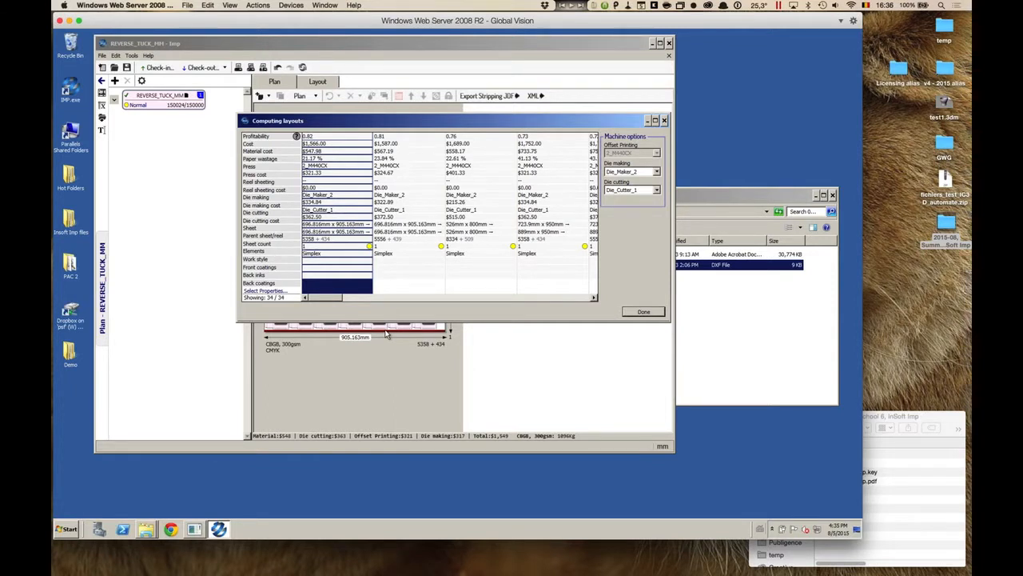
- Uncover the plan preview and compare the computed layouts, including the two on 723.9 x 950 mm sheets
drag(338, 120, 560, 125)
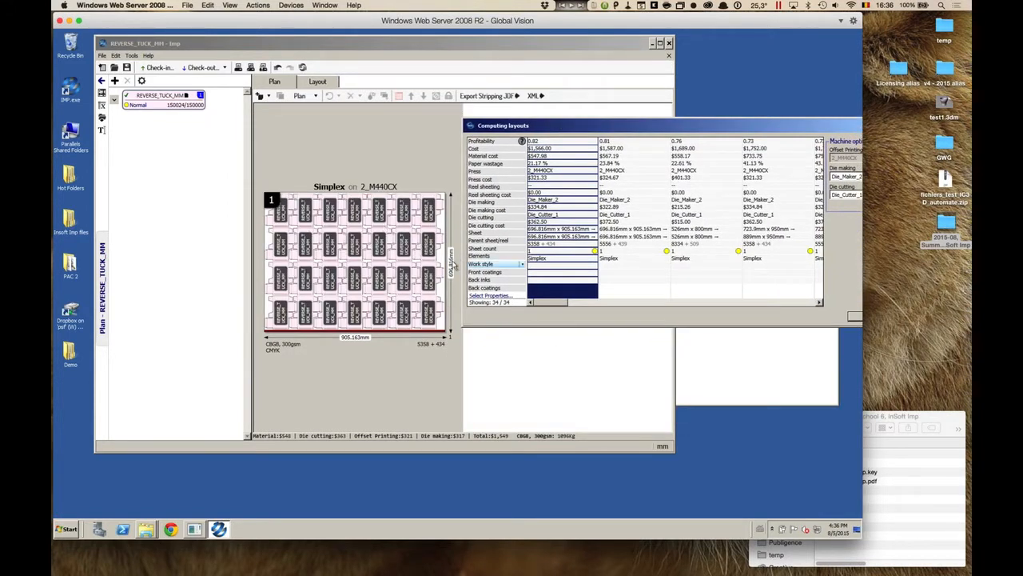
drag(618, 128, 509, 43)
key(Right)
click(584, 138)
click(681, 159)
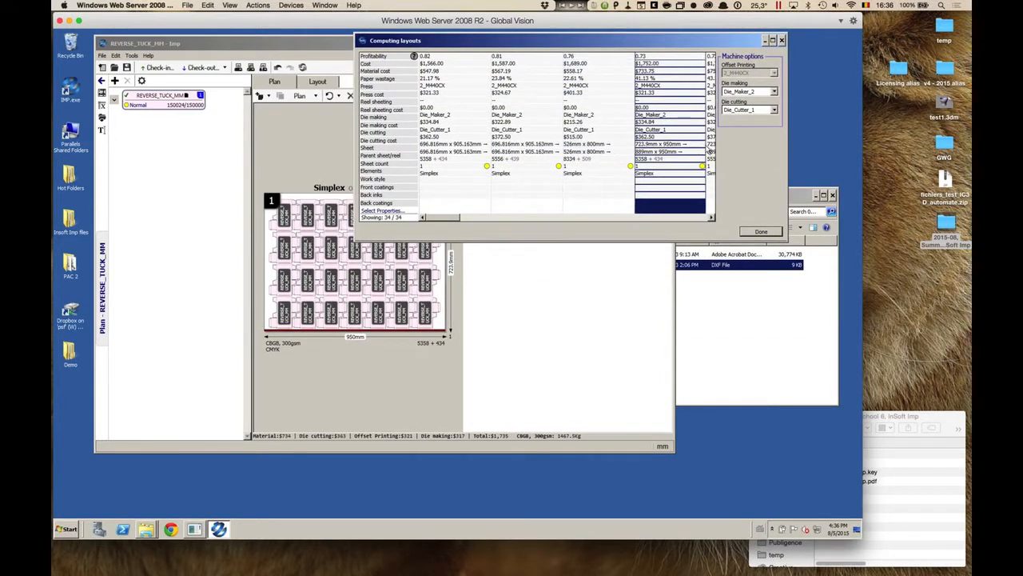
click(706, 152)
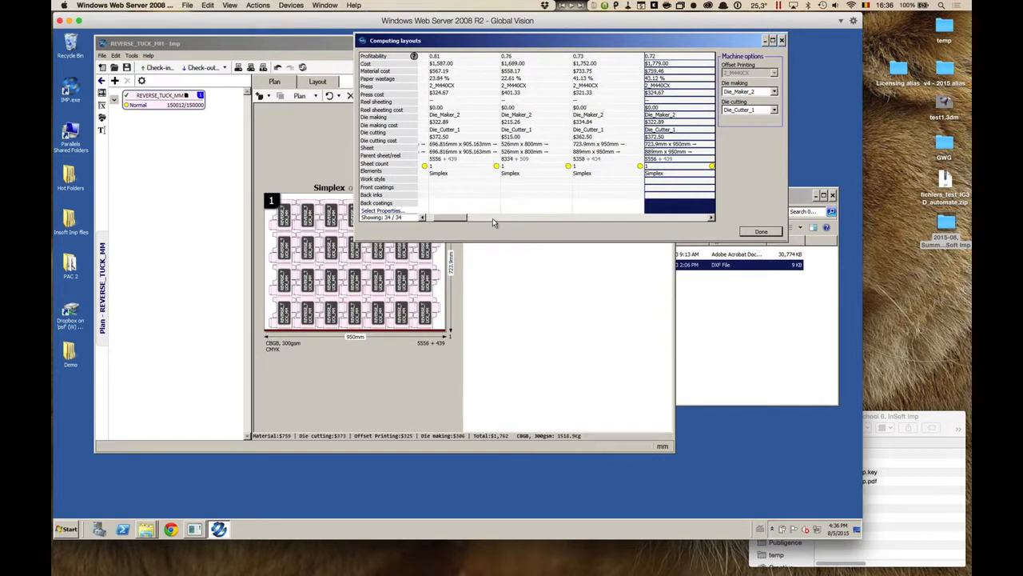
- Browse the less profitable computed layouts and preview the one on a 594 x 686 mm sheet
click(529, 219)
click(530, 219)
click(530, 219)
click(530, 219)
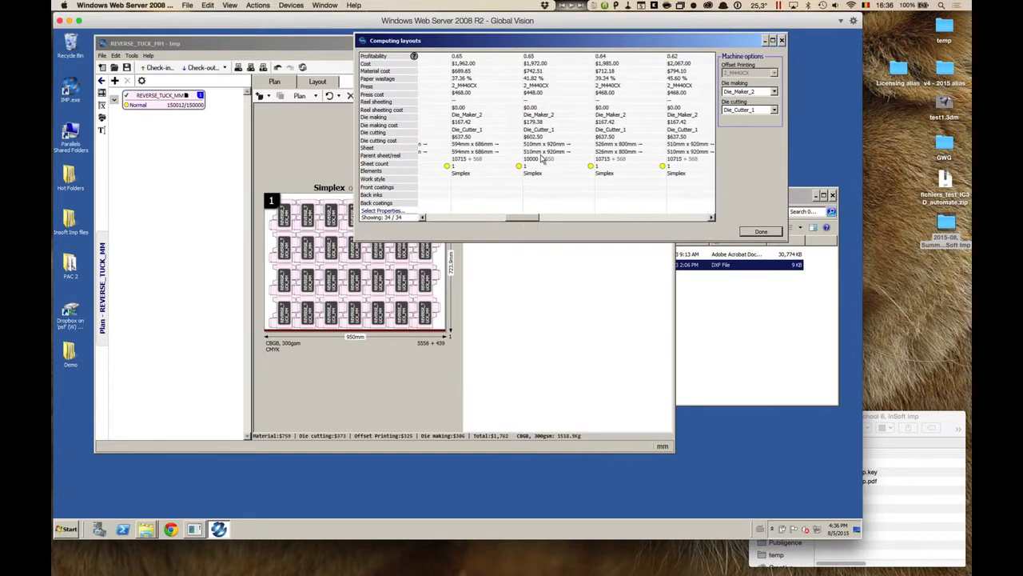
click(547, 157)
click(506, 144)
drag(431, 42, 542, 51)
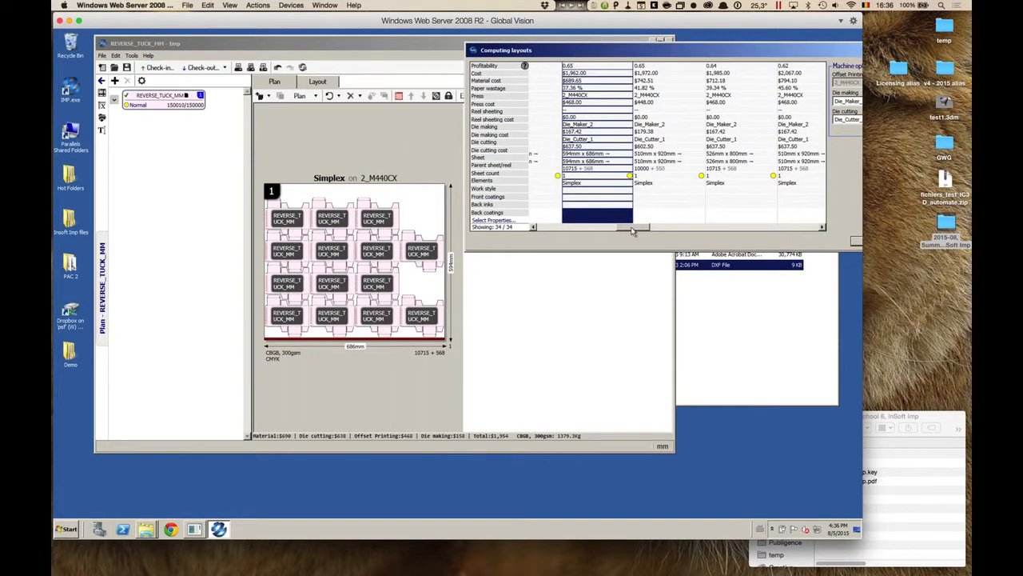
- Return to the start of the computed layouts and select the most profitable one, on the 696.816 x 905.163 mm sheet
drag(633, 231, 550, 227)
click(601, 223)
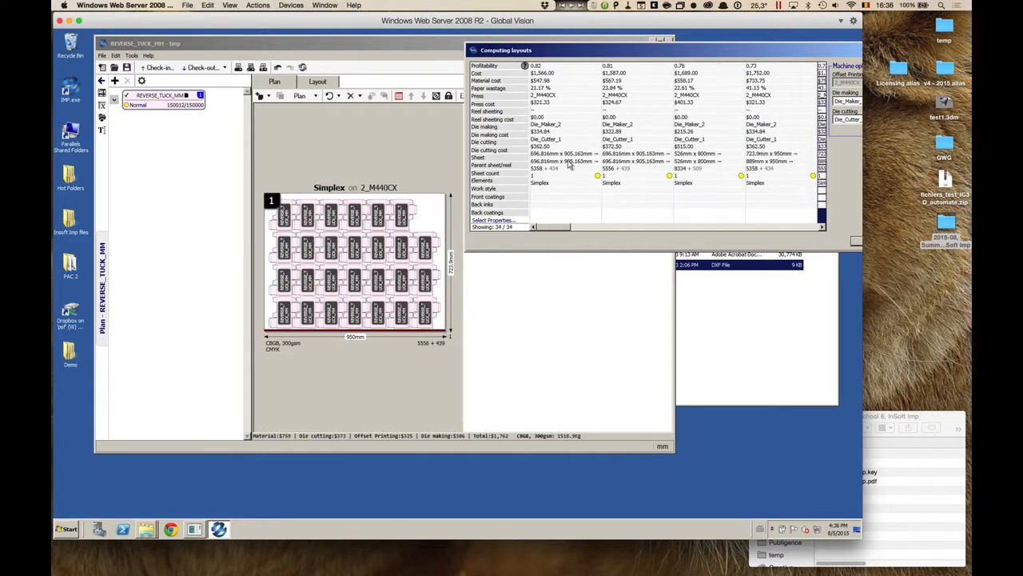
click(569, 162)
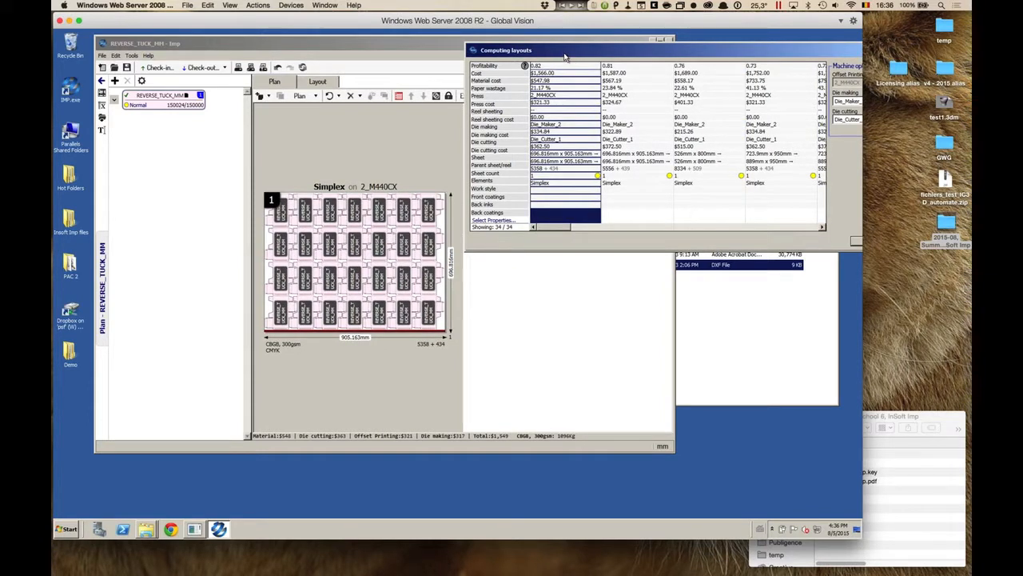
drag(568, 55, 495, 53)
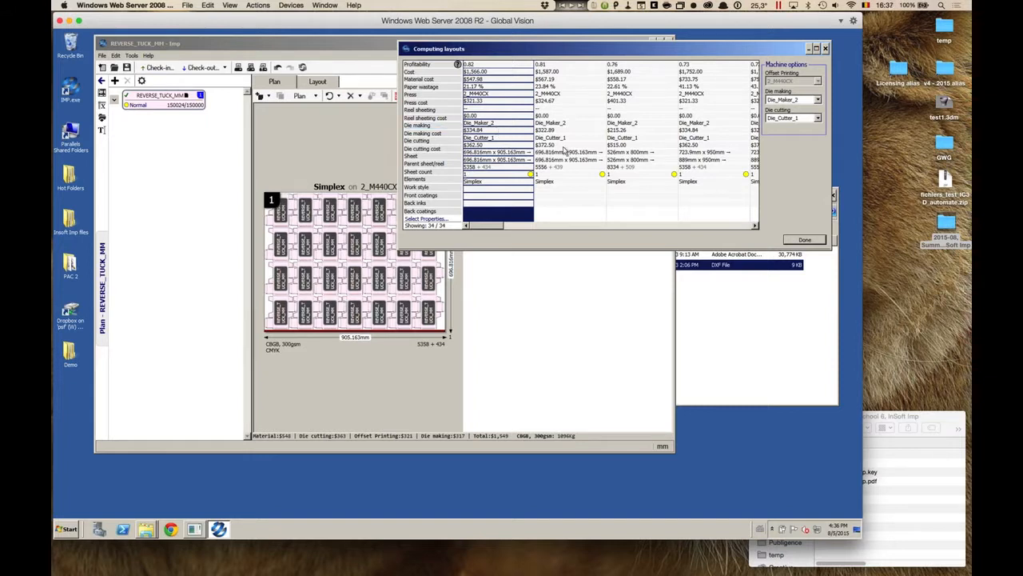
- Try Die_Maker_1 as the selected layout's die maker to compare the cost, and restore Die_Maker_2
click(818, 100)
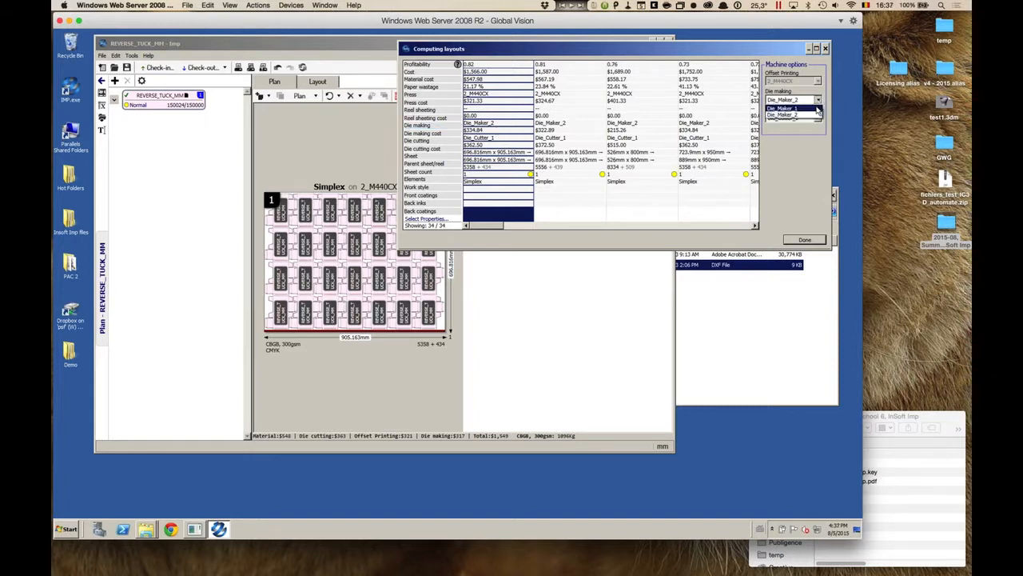
click(817, 108)
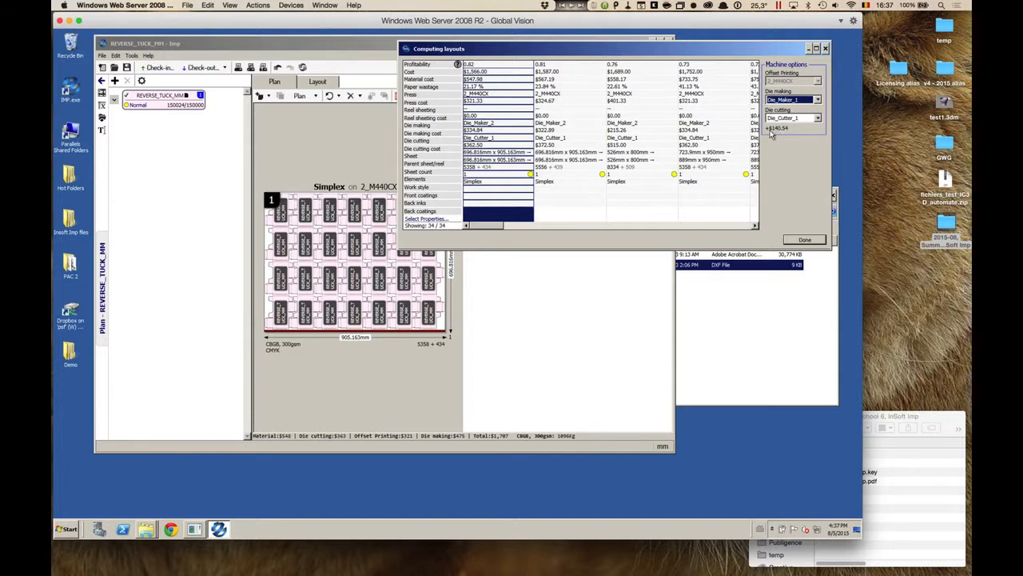
click(800, 101)
click(796, 116)
- Browse the computed layouts, try Die_Cutter_2 on the most profitable one to compare the cost, and restore Die_Cutter_1
drag(491, 227, 608, 226)
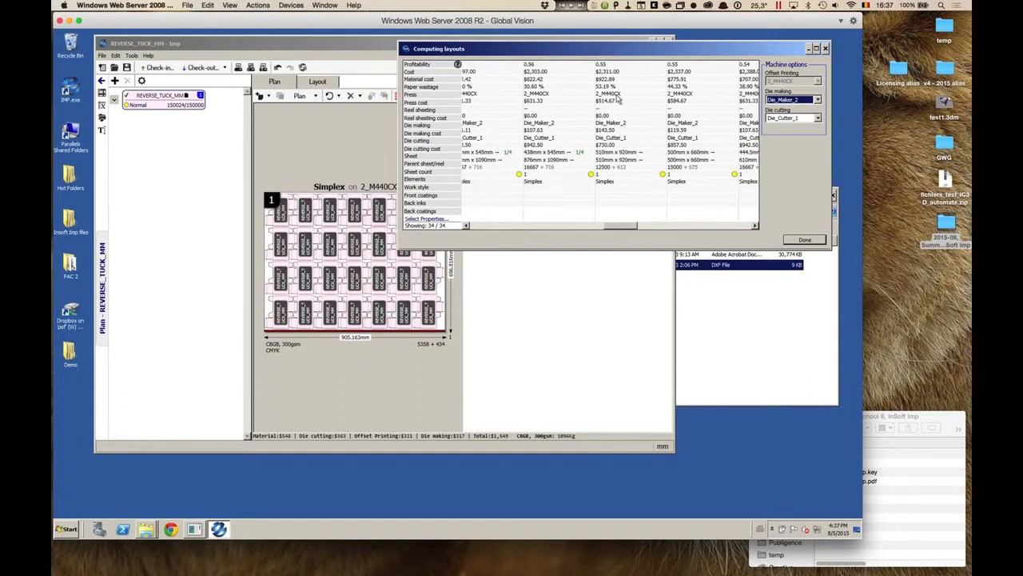
drag(632, 228, 480, 230)
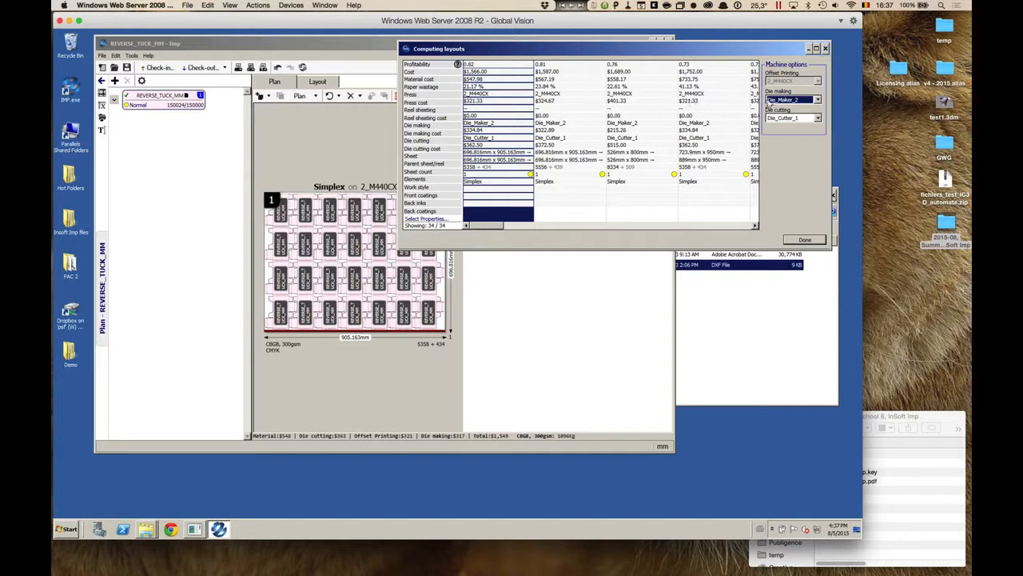
click(819, 101)
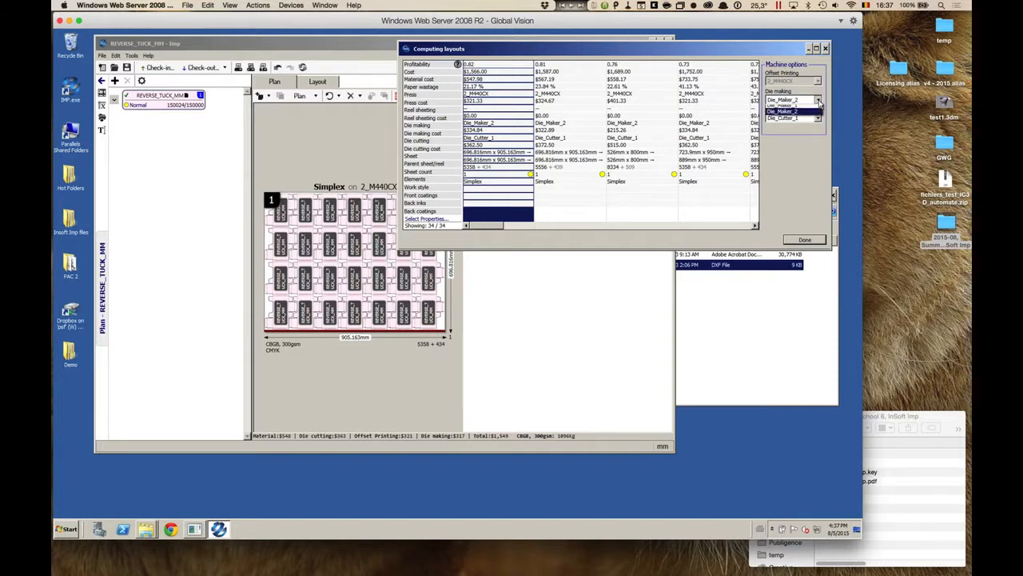
click(816, 153)
click(817, 118)
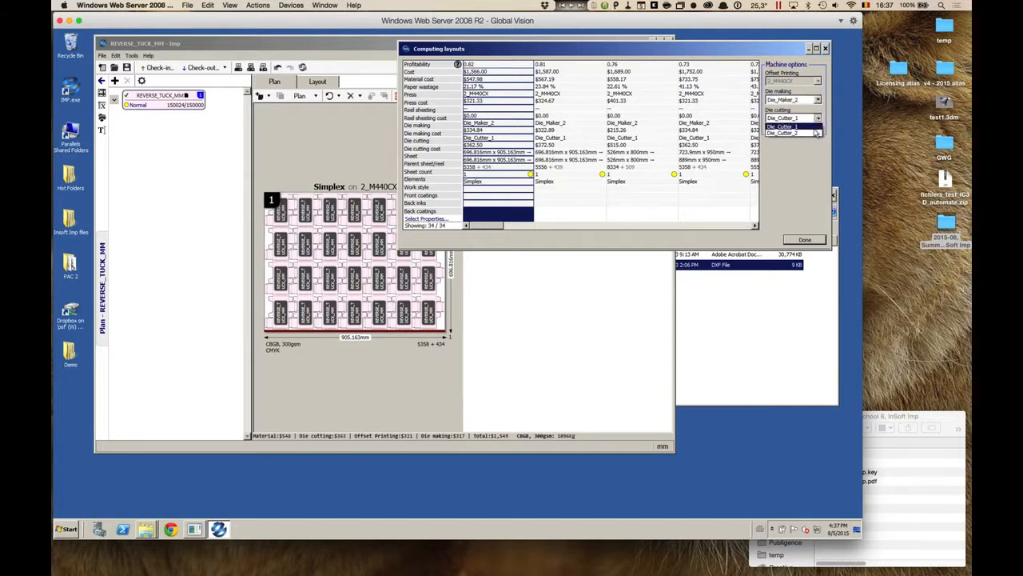
click(813, 135)
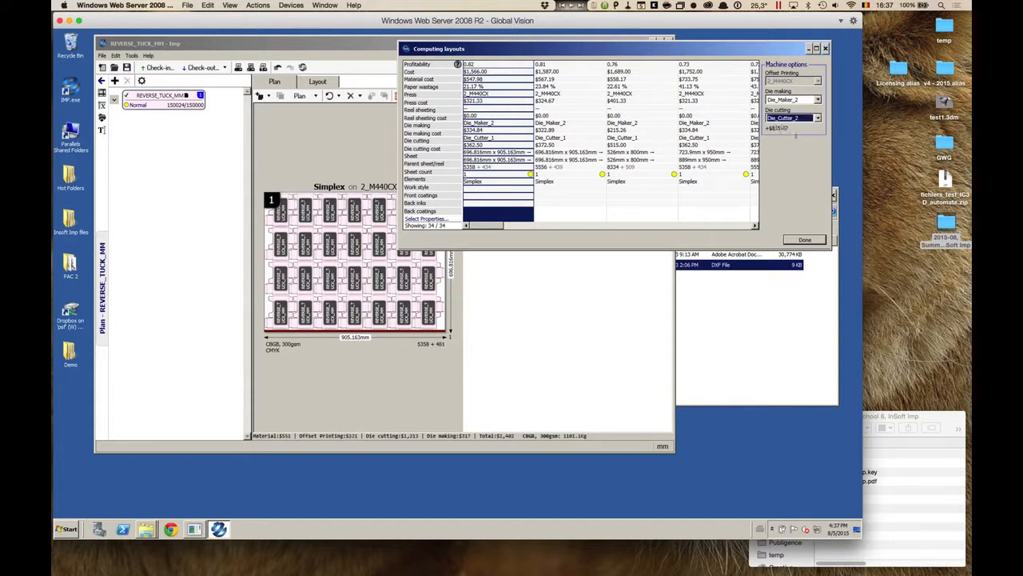
click(813, 119)
click(804, 134)
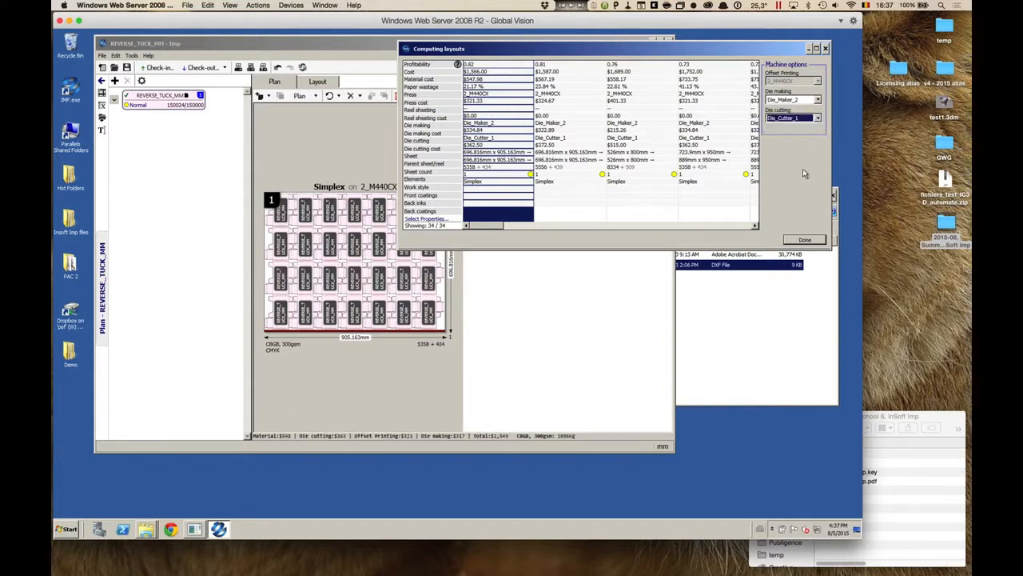
- Accept the layout on the 696.816 x 905.163 mm sheet and inspect the gap between neighbouring cartons around the glue flaps up close
click(503, 127)
click(804, 239)
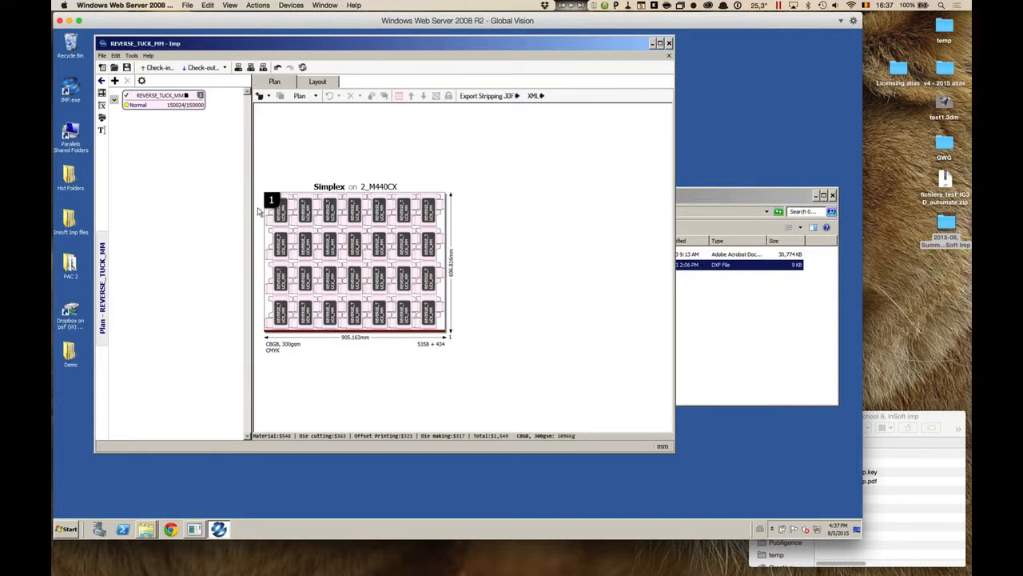
click(318, 82)
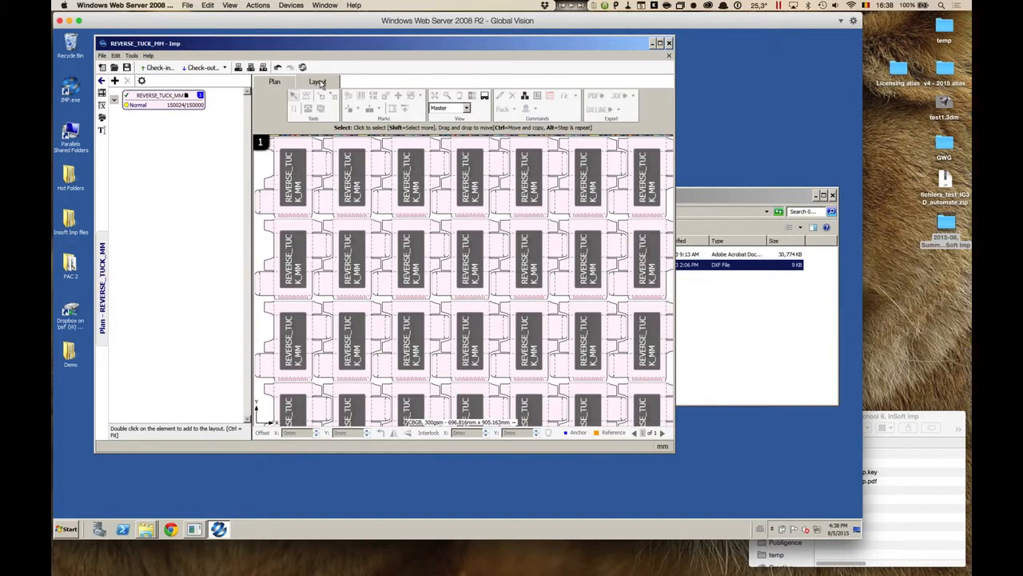
click(448, 96)
drag(363, 230, 448, 178)
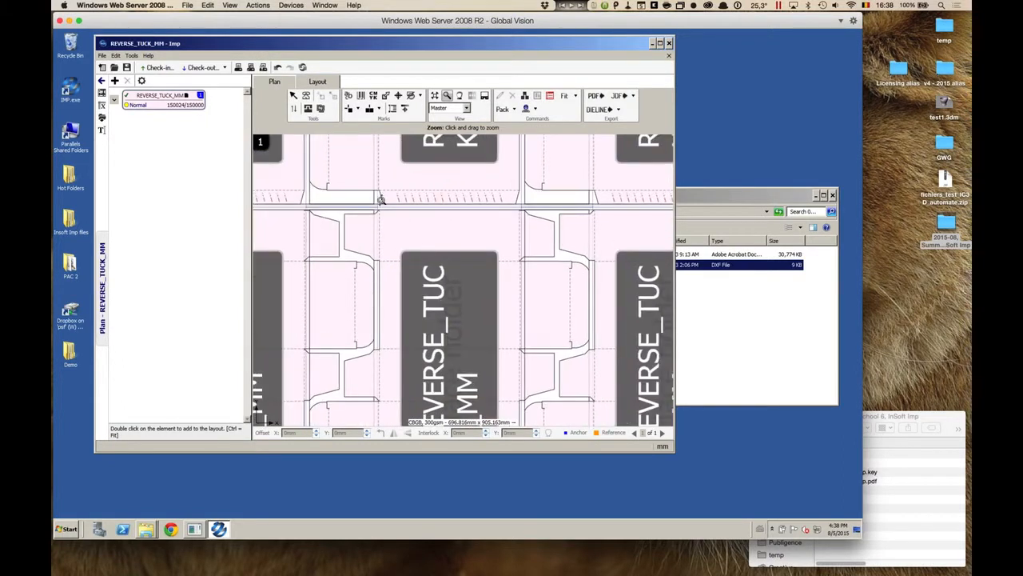
mouse_move(497, 205)
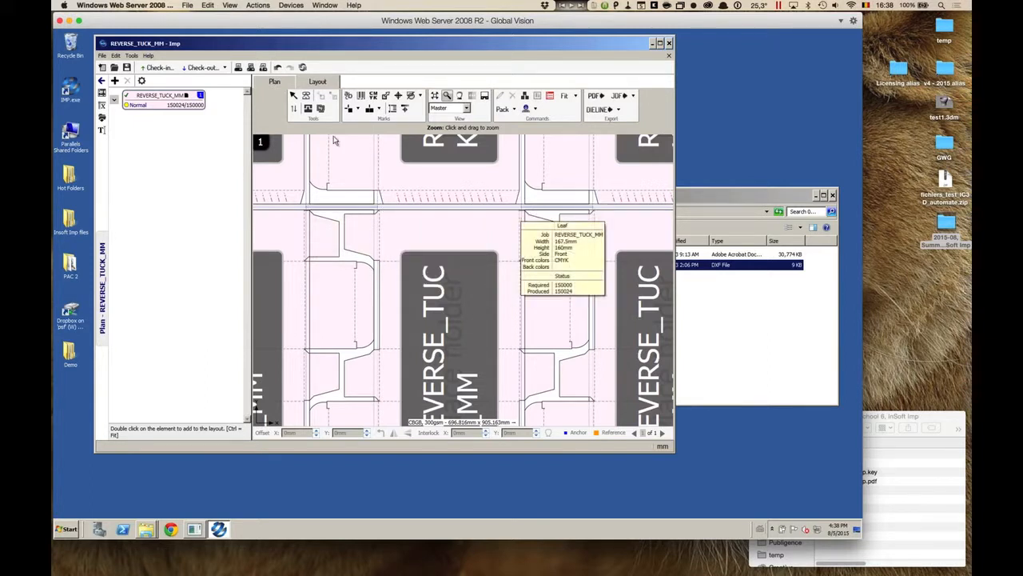
- Return to the product overview and delete the REVERSE_TUCK_MM plan
click(274, 82)
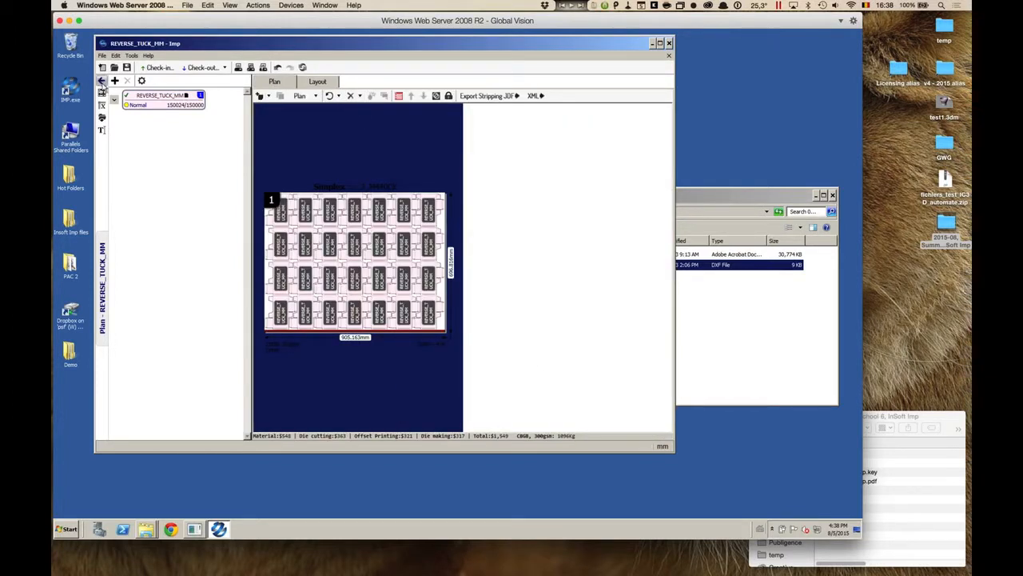
click(101, 83)
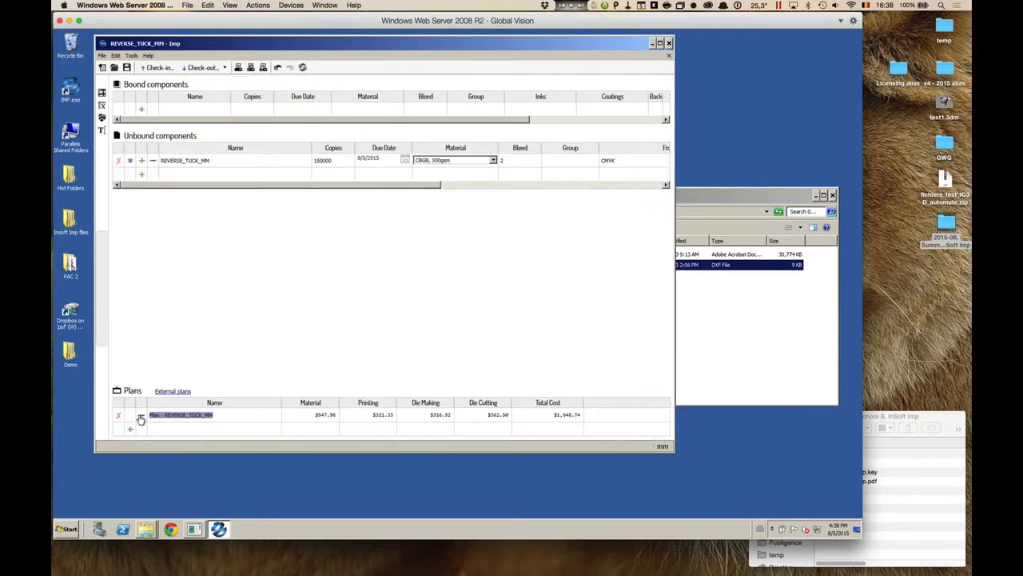
double_click(140, 418)
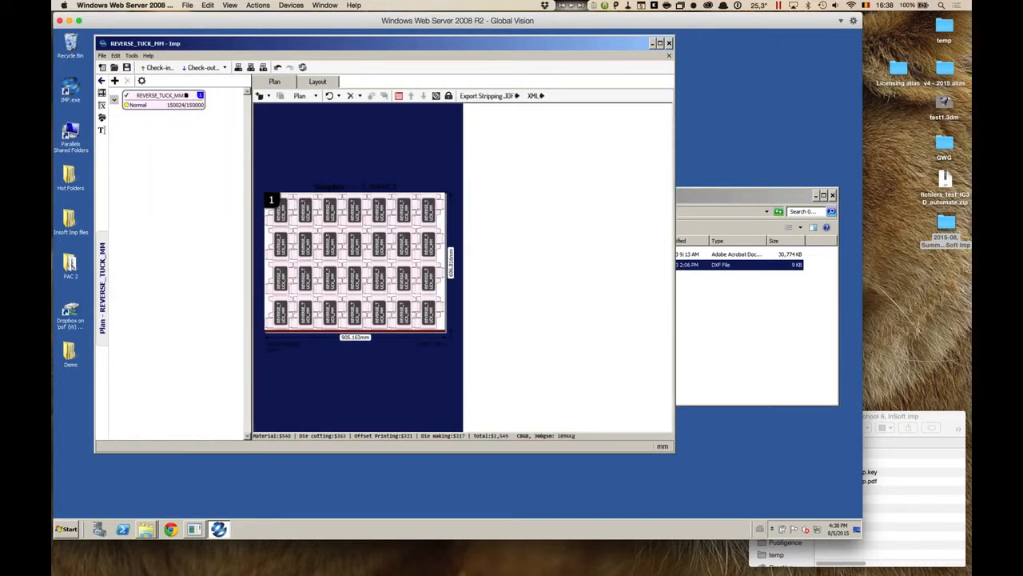
click(102, 83)
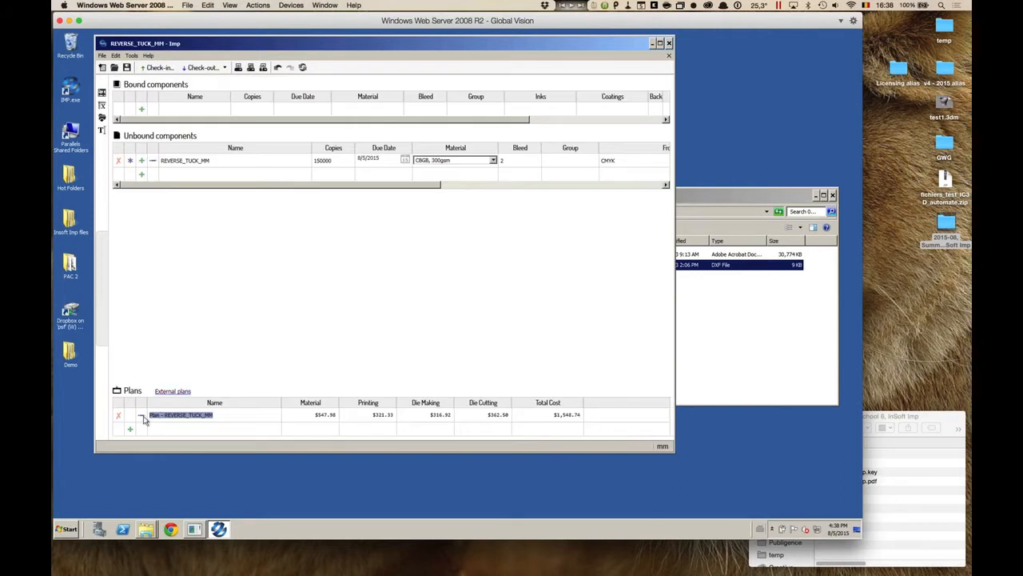
click(118, 415)
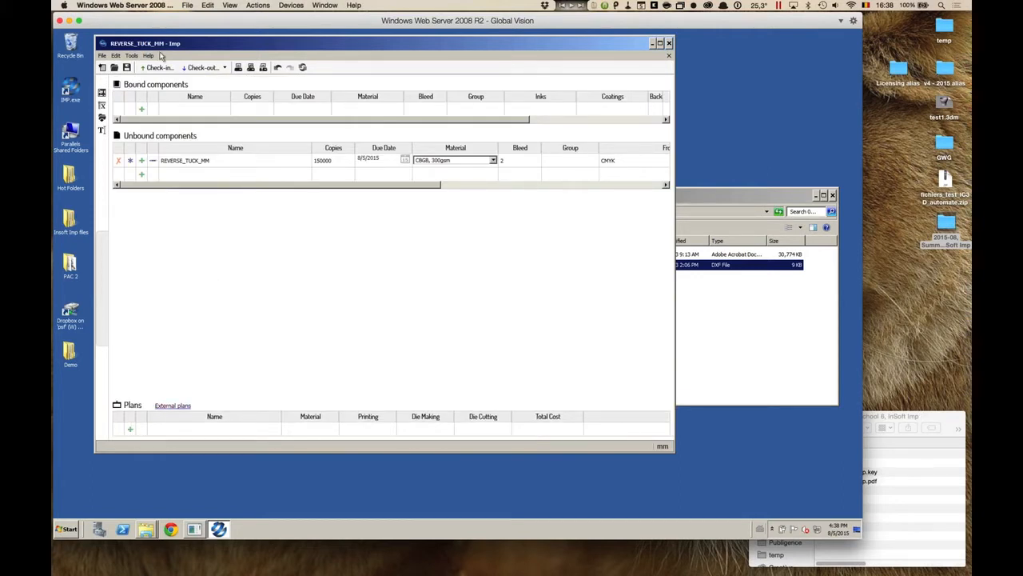
- Open the REVERSE_TUCK_MM carton component and mark a rectangular no-bleed region over its glue flap
click(153, 161)
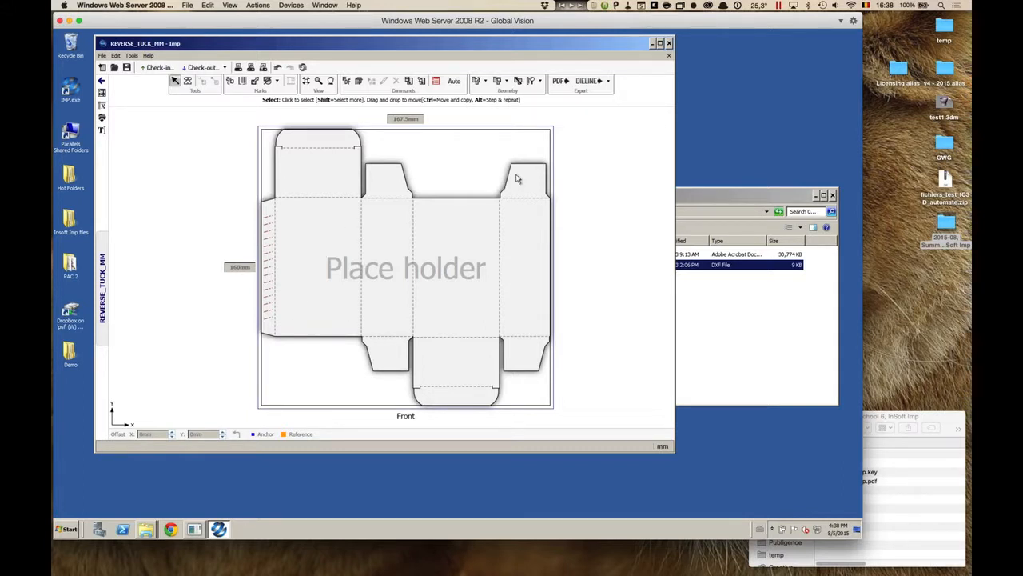
click(102, 276)
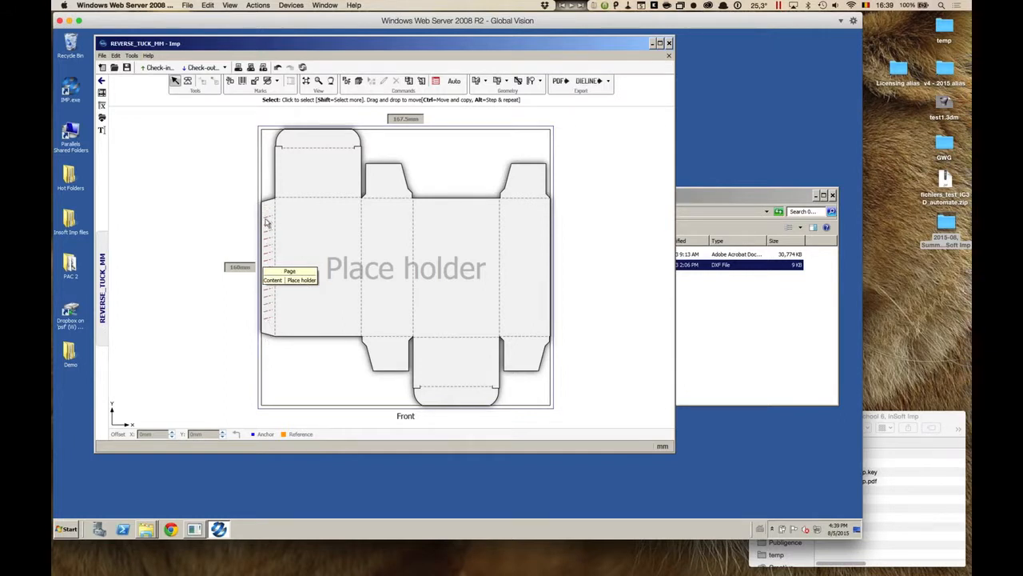
click(497, 82)
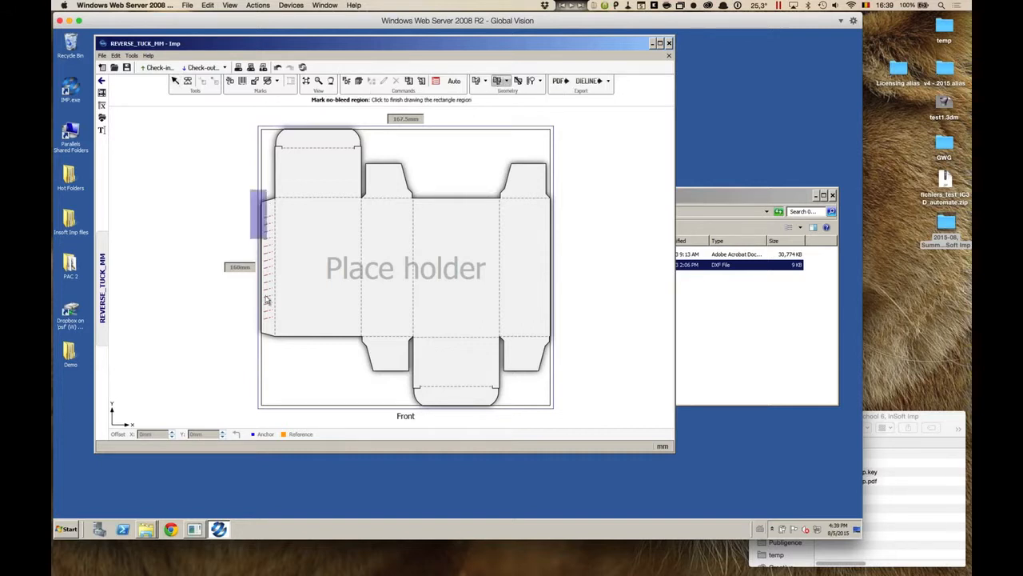
click(271, 359)
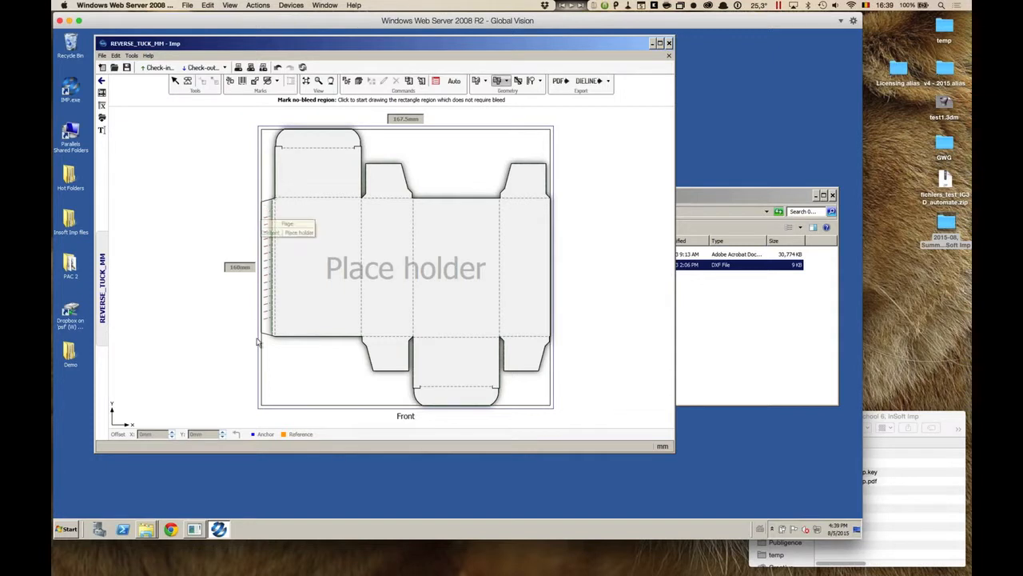
- Compute a new automatic plan for the carton using only the 2_M440CX press
click(454, 83)
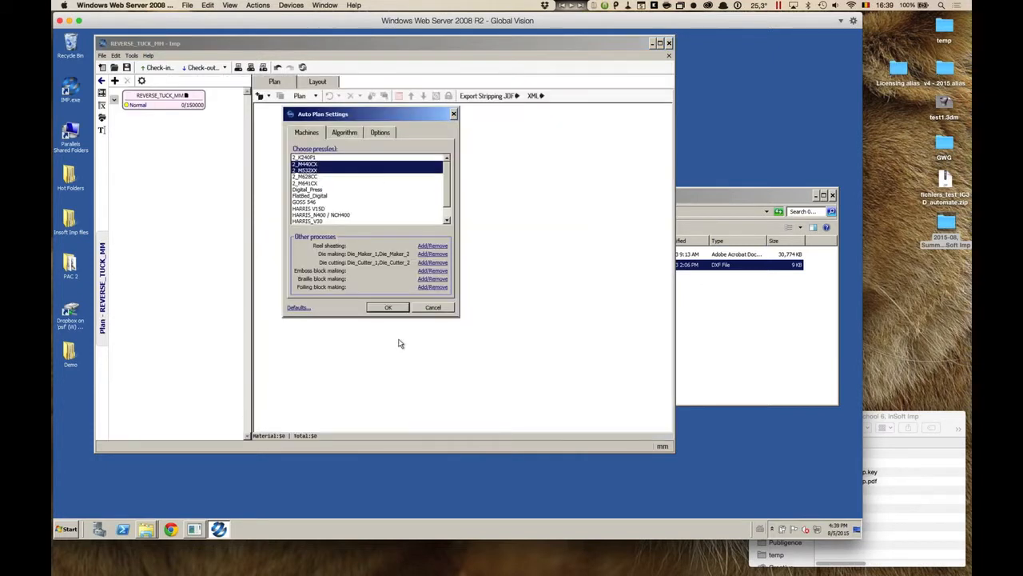
click(316, 164)
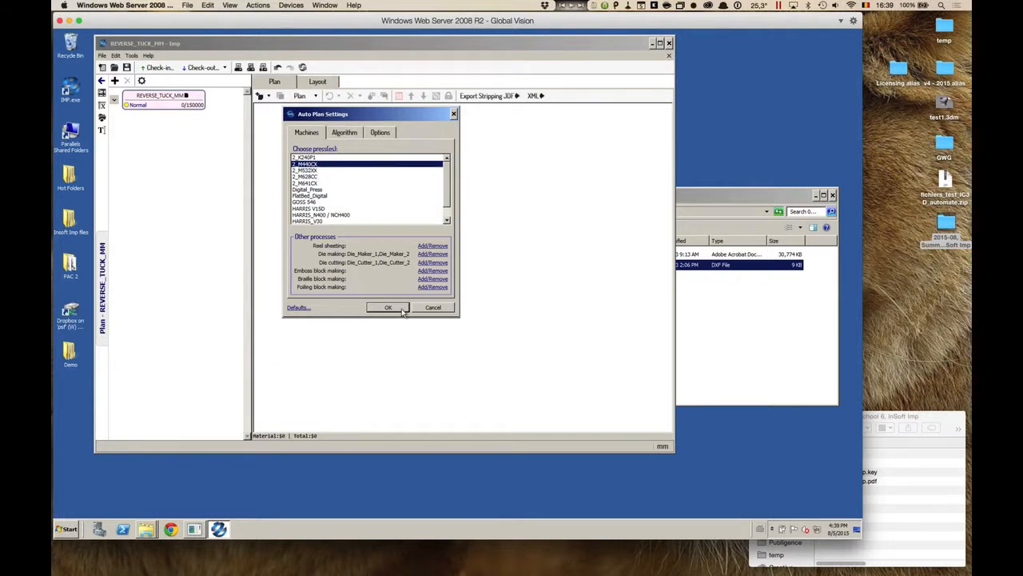
click(404, 311)
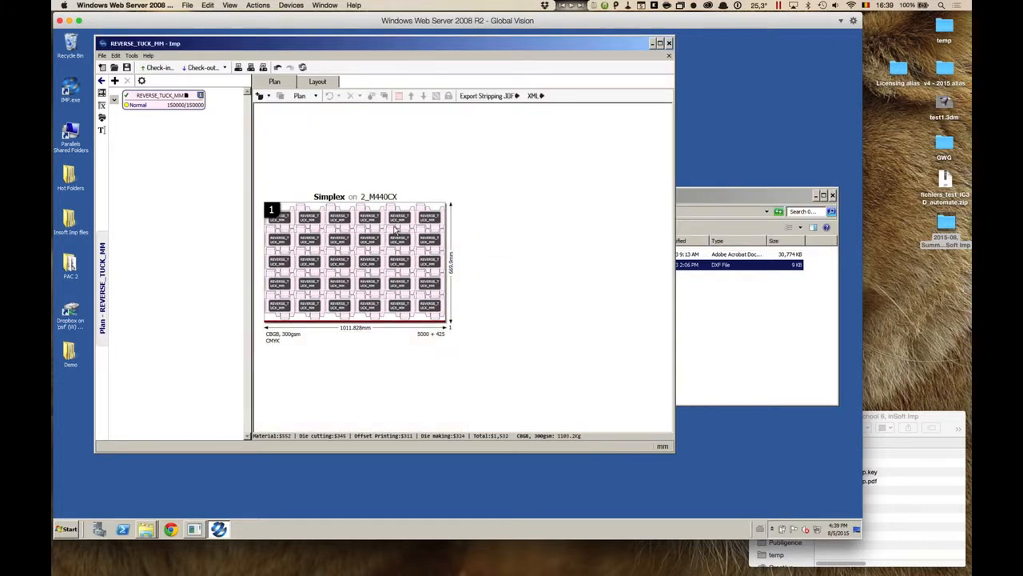
- Open the new layout, examine up close how the cartons nest around the glue flaps, and return to the plan
double_click(394, 230)
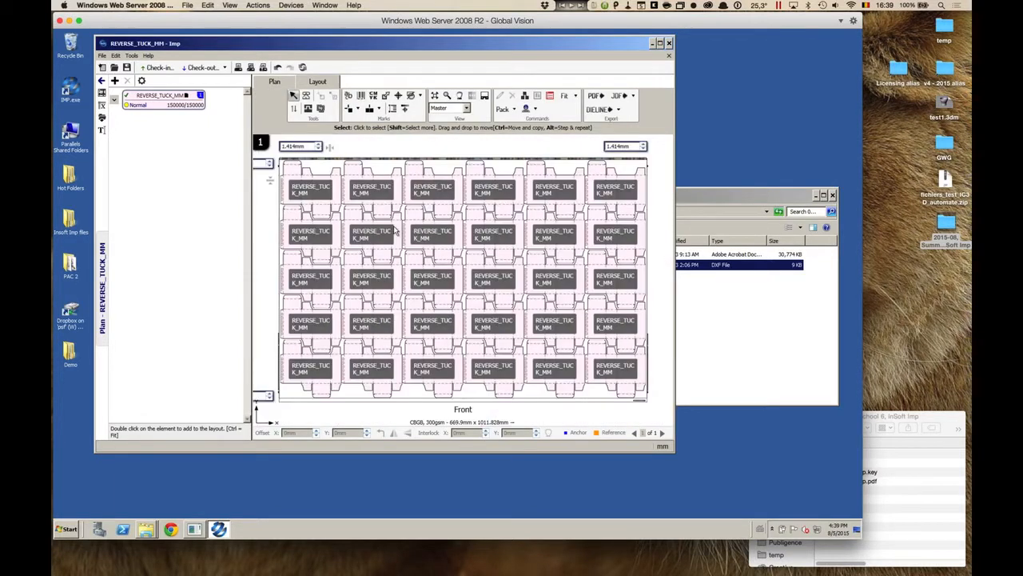
click(447, 95)
drag(347, 231, 375, 173)
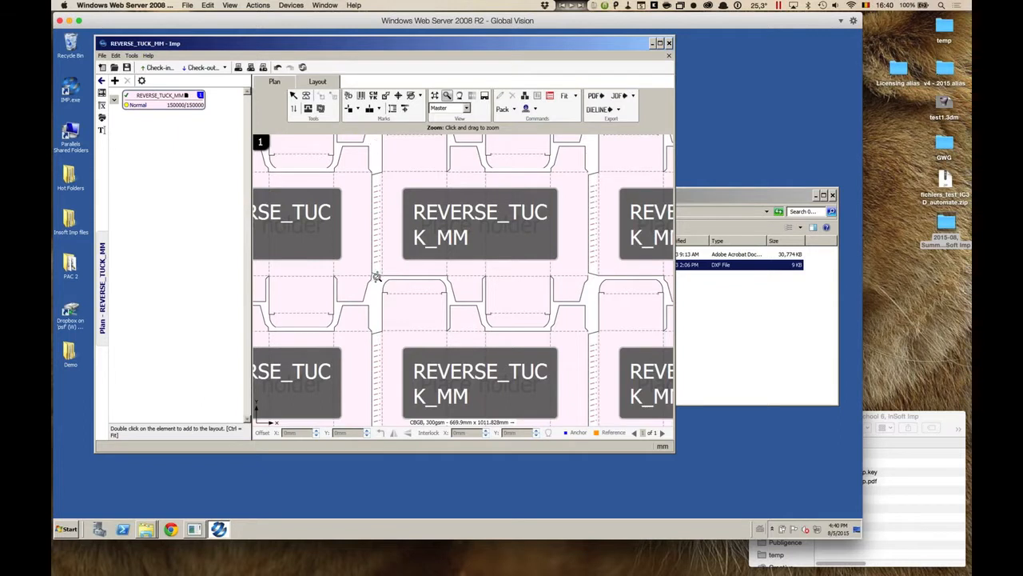
click(319, 83)
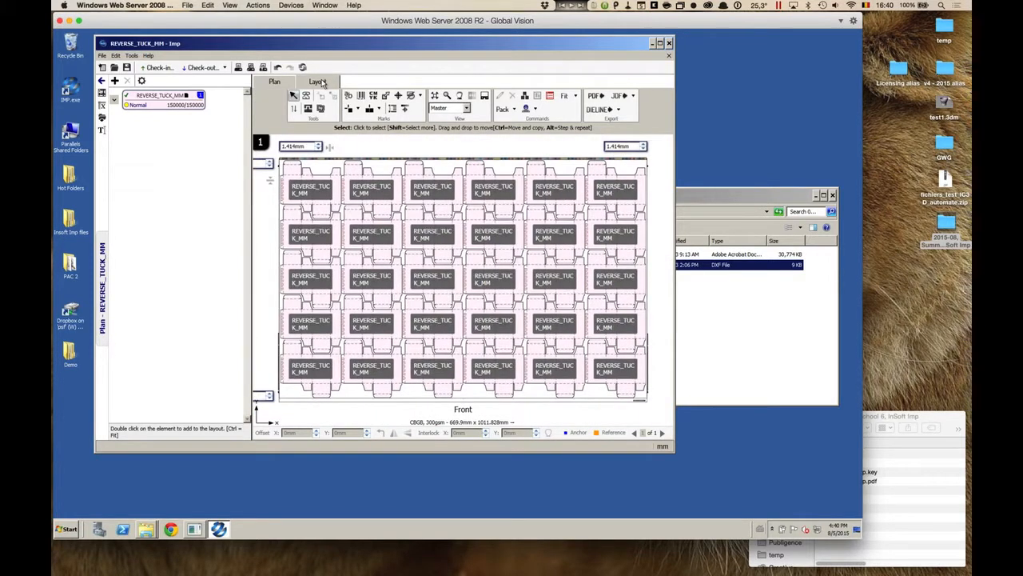
click(276, 83)
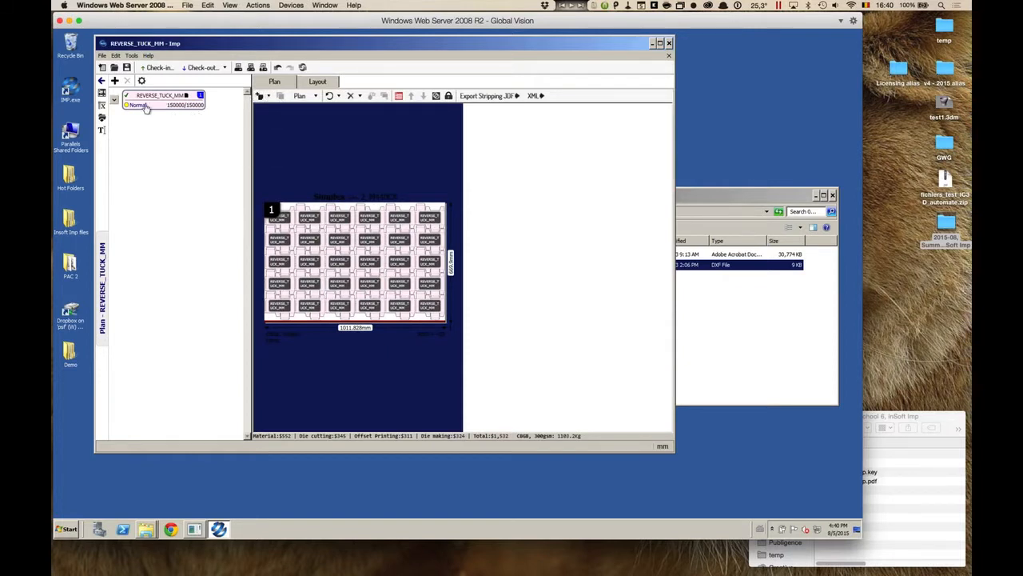
- Reopen the REVERSE_TUCK_MM component from the product overview to review its geometry, and switch back to its plan
click(101, 82)
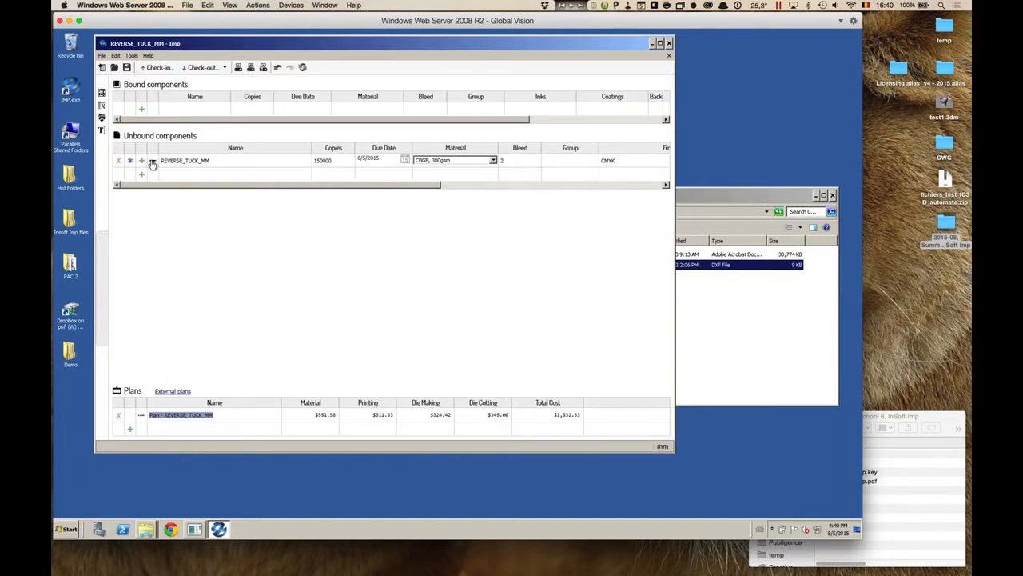
double_click(178, 163)
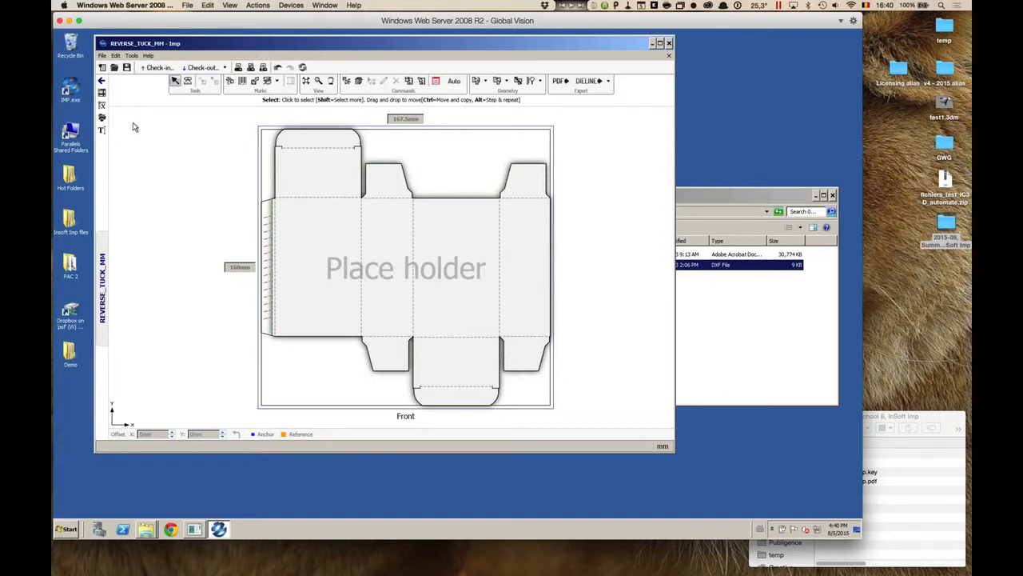
click(101, 276)
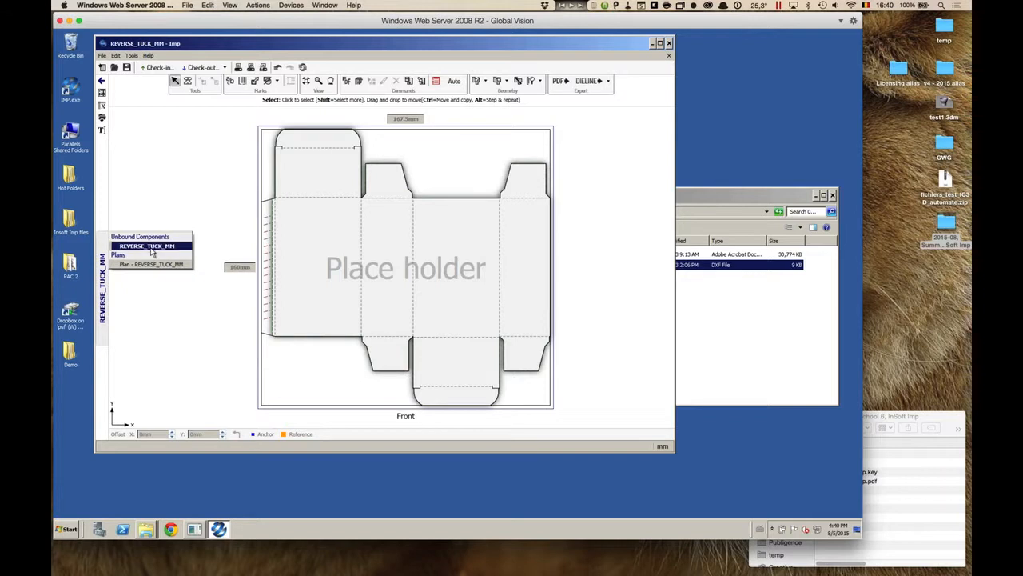
click(151, 265)
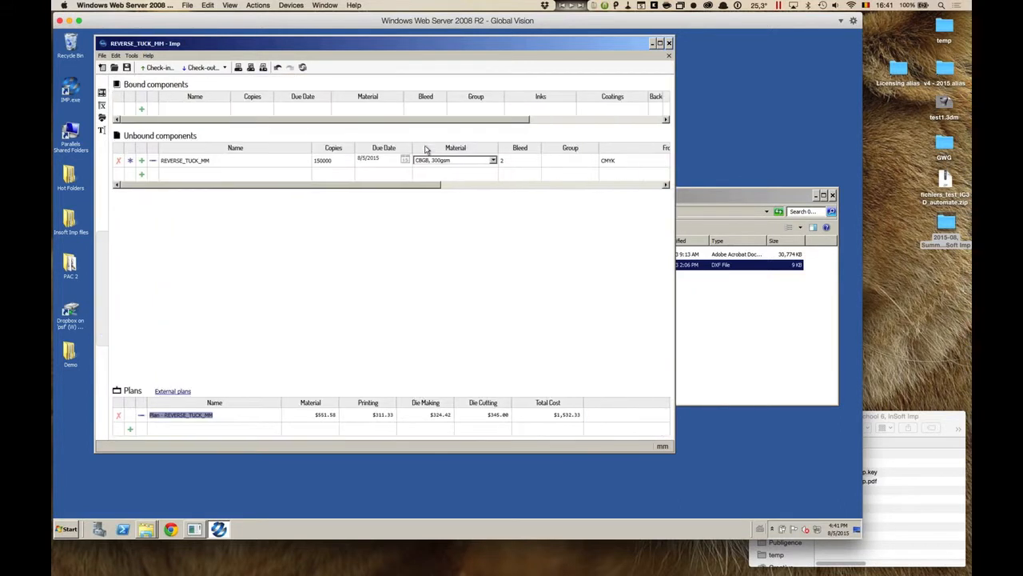
- Search the database for dies similar to the carton's geometry, requiring a close outline match with the tolerance raised slightly above the middle
click(152, 162)
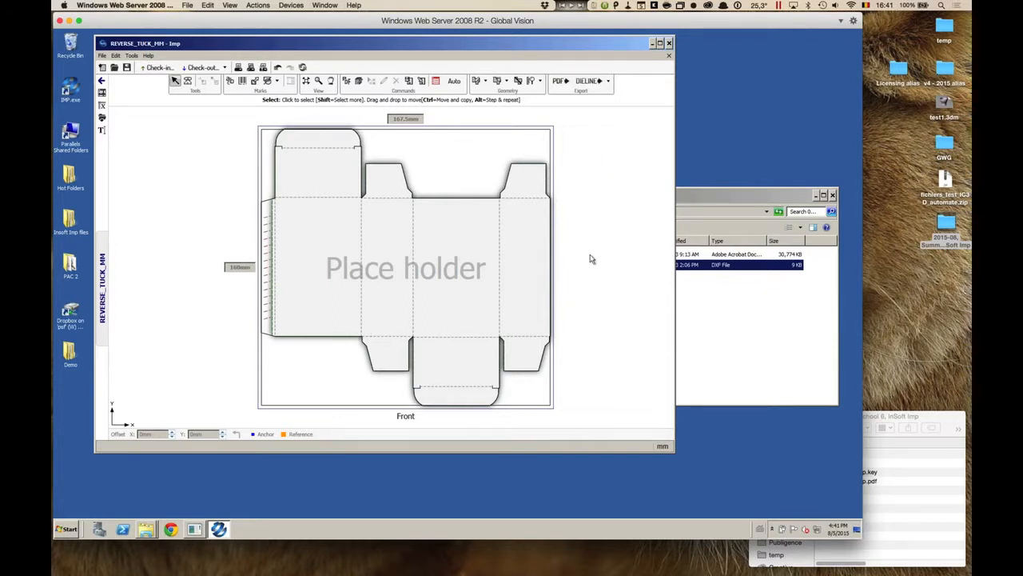
click(540, 83)
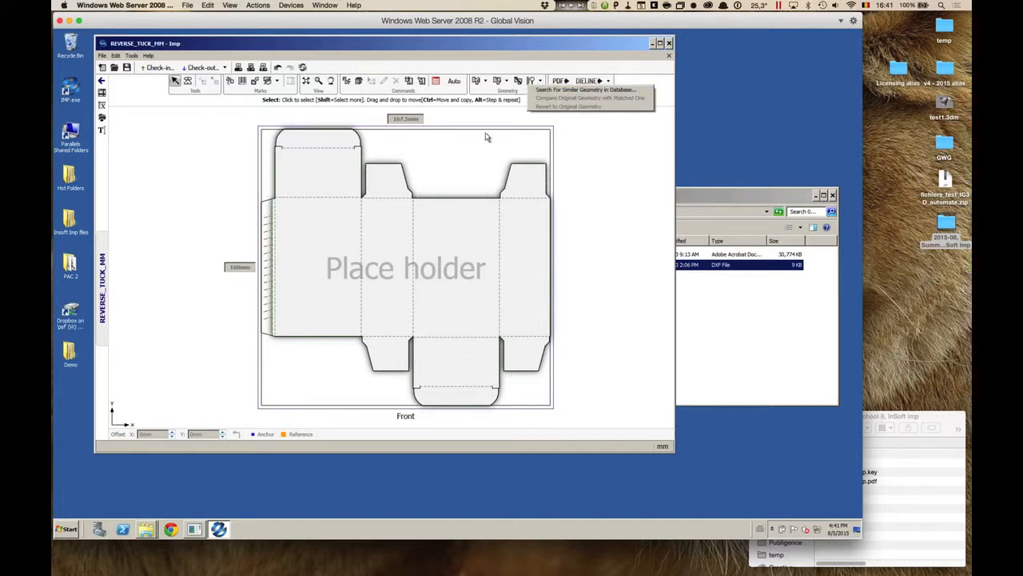
click(547, 94)
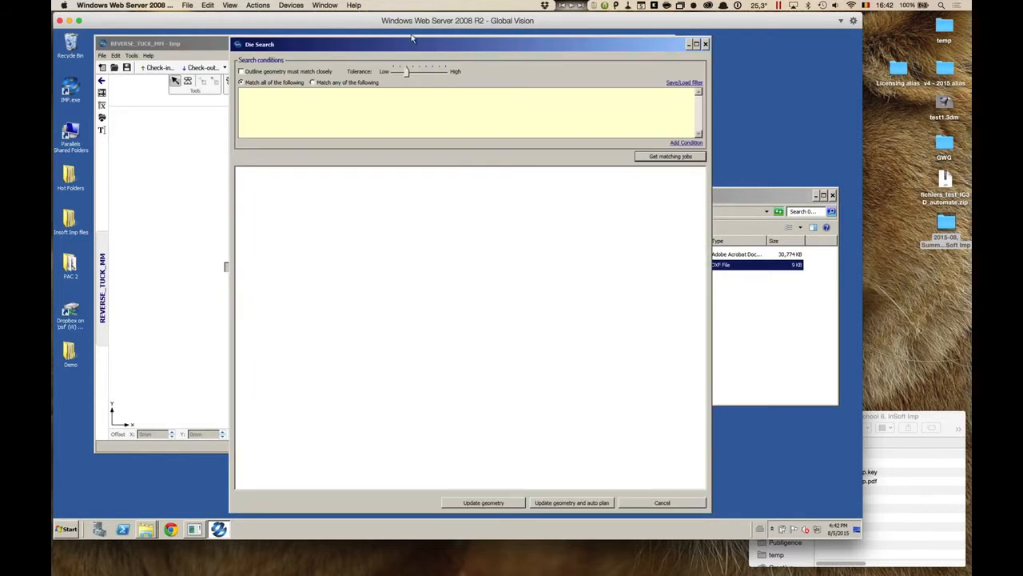
click(225, 64)
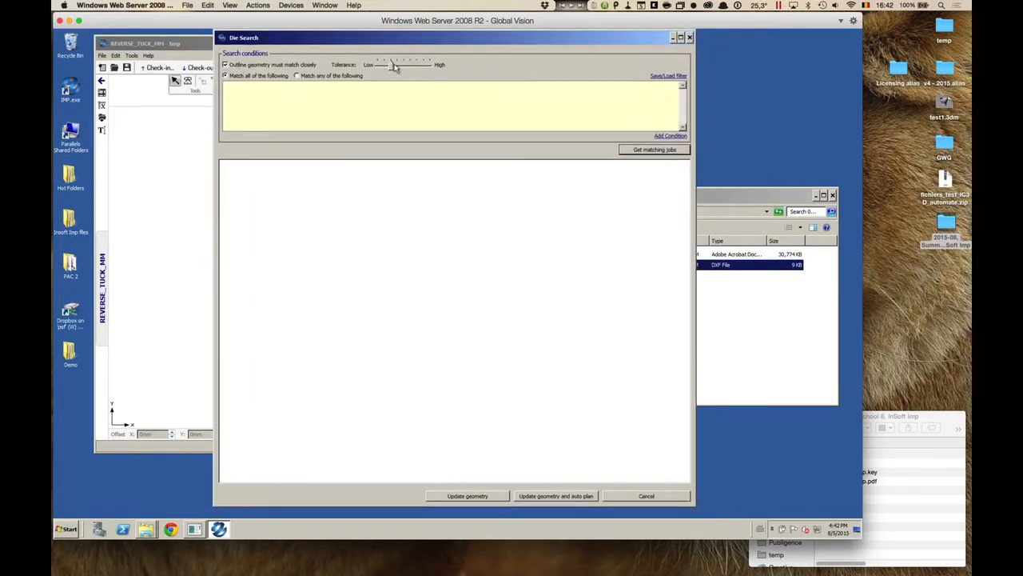
drag(392, 68, 410, 67)
click(655, 150)
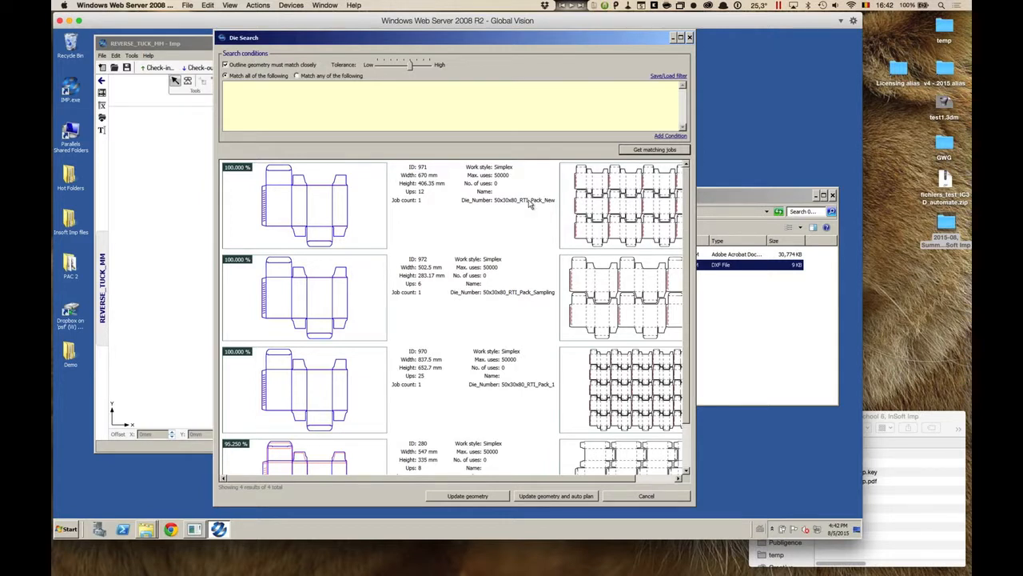
- Look through the matching dies, comparing their outlines, sheet sizes, number of ups and layouts
scroll(530, 206, down, 1)
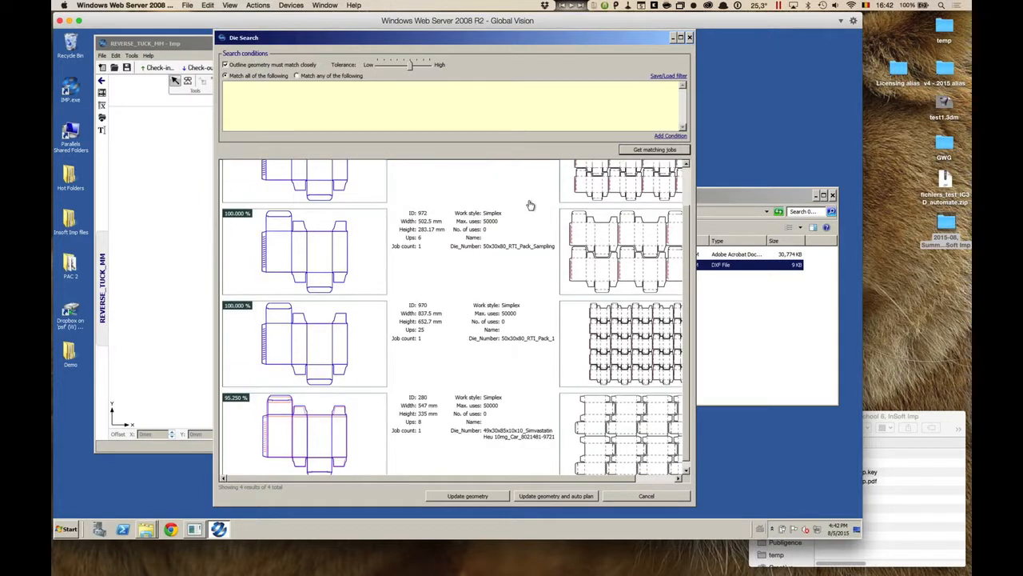
scroll(530, 205, down, 1)
scroll(530, 206, up, 1)
scroll(530, 205, down, 1)
scroll(530, 206, up, 2)
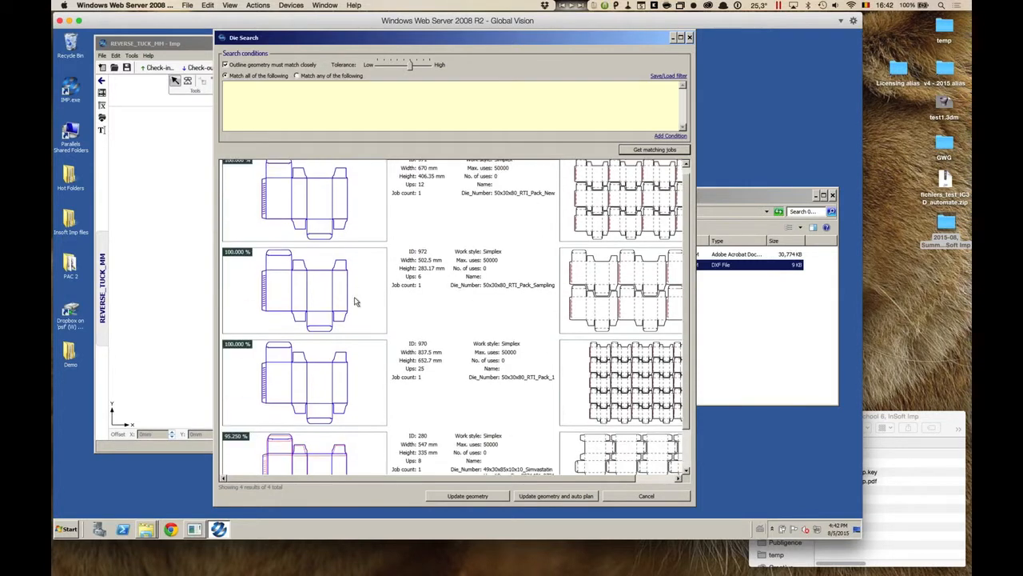
scroll(356, 301, up, 1)
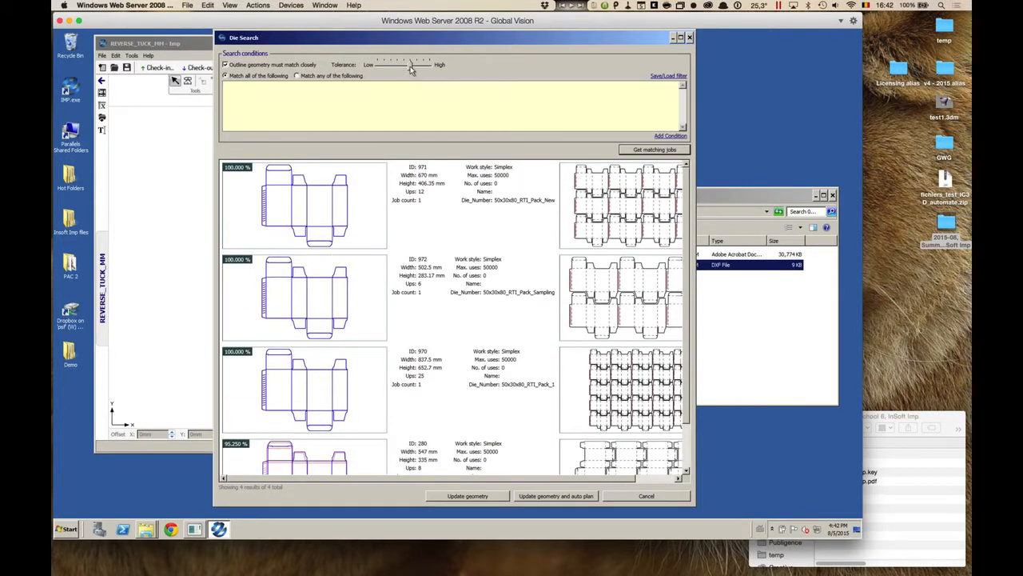
- Repeat the die search with the tolerance raised to its highest setting, and review the full list of matches
drag(411, 68, 432, 67)
click(644, 150)
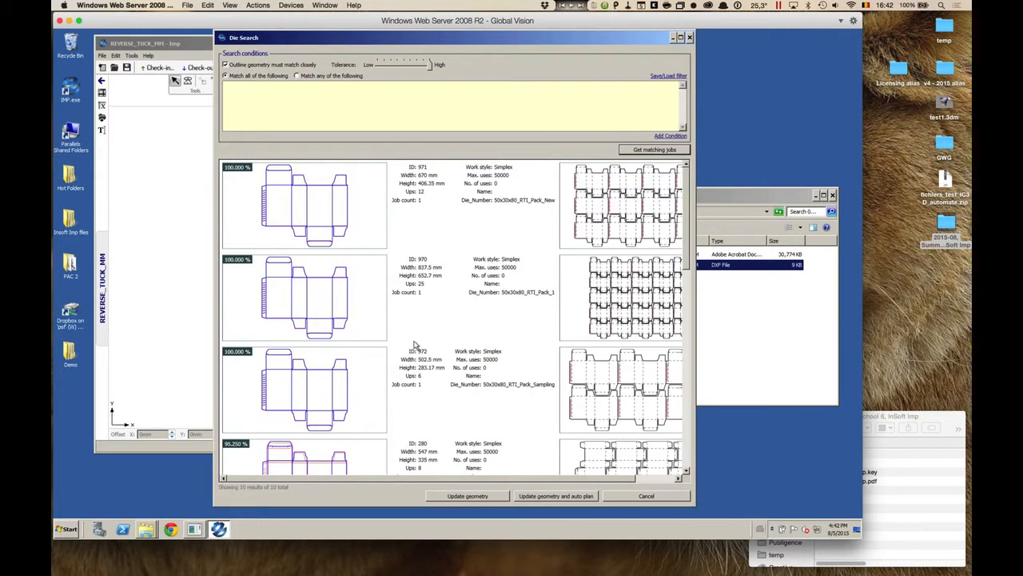
scroll(415, 345, down, 5)
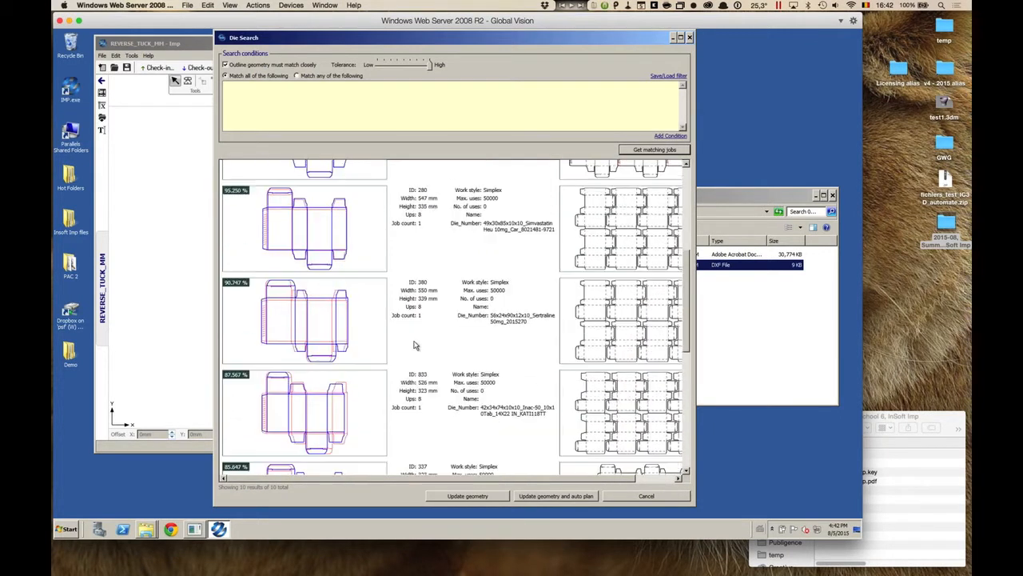
scroll(415, 346, down, 3)
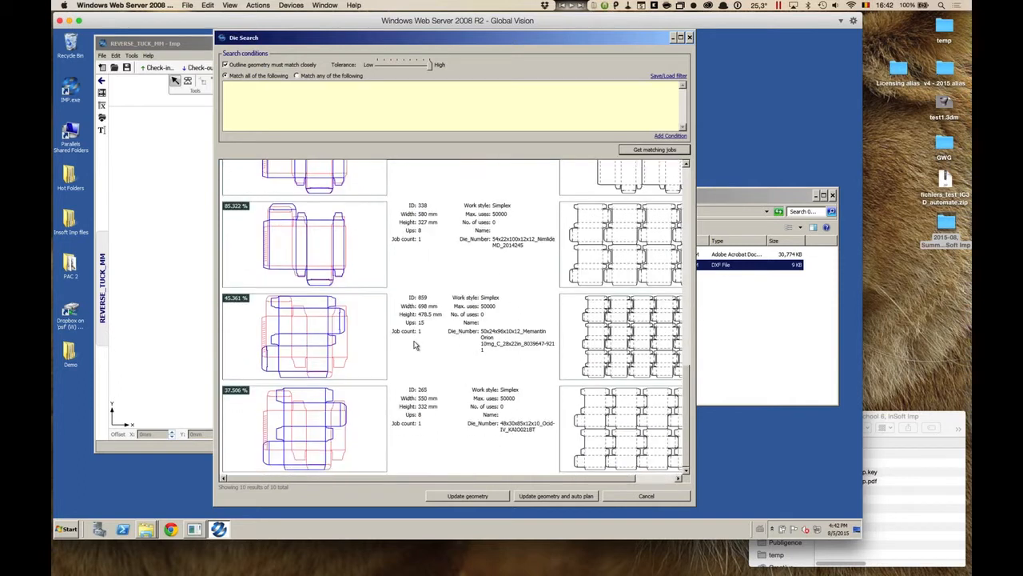
scroll(415, 346, up, 6)
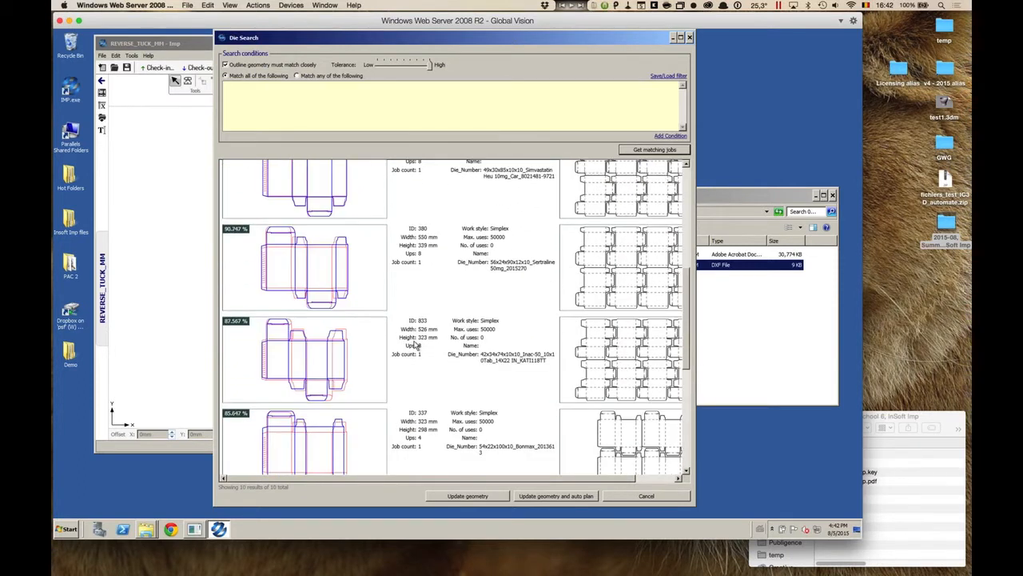
scroll(415, 345, up, 3)
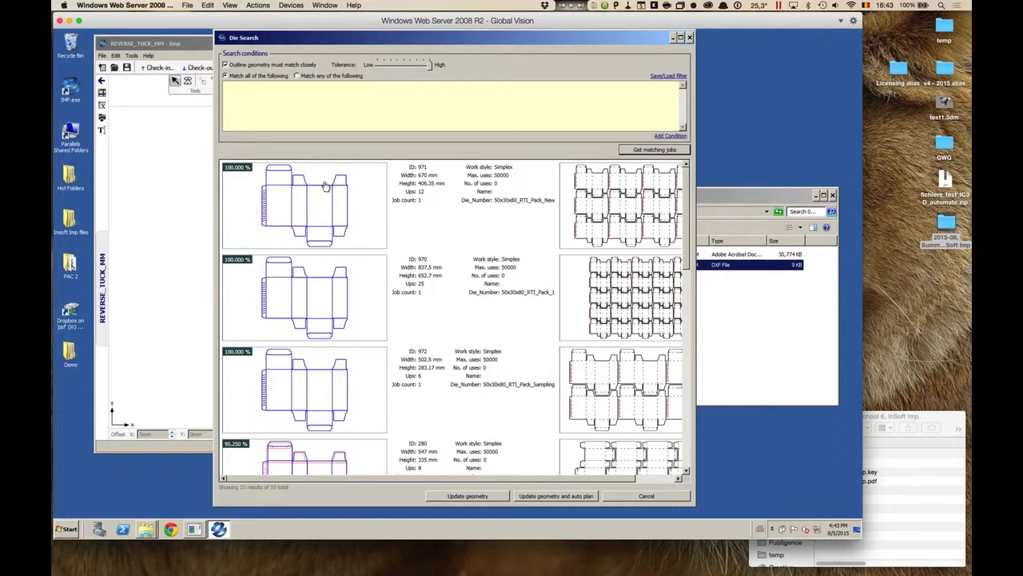
- Compare the carton's geometry up close with the best-matching die 971 and with the 95.250 % match
double_click(342, 221)
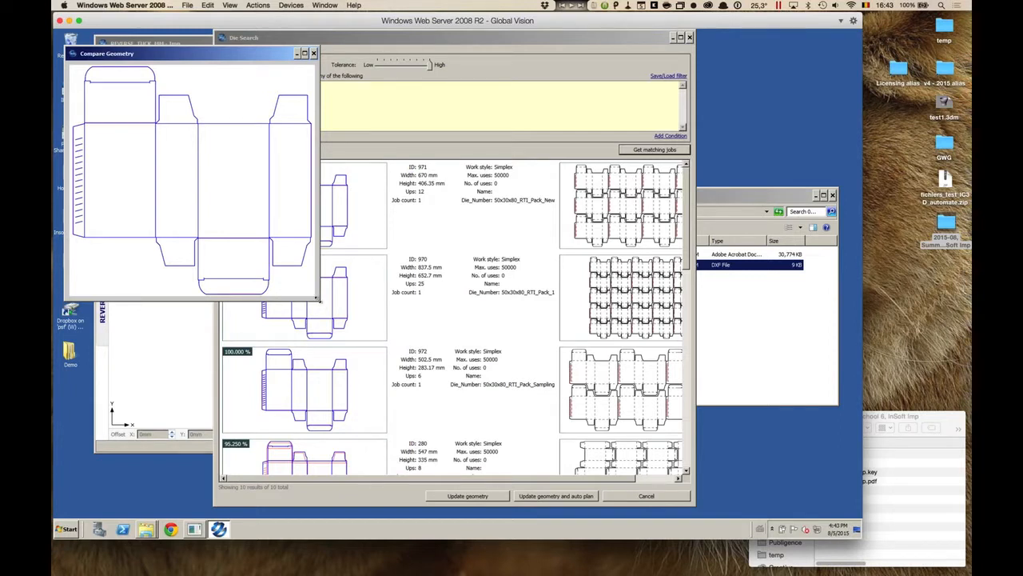
drag(319, 299, 496, 388)
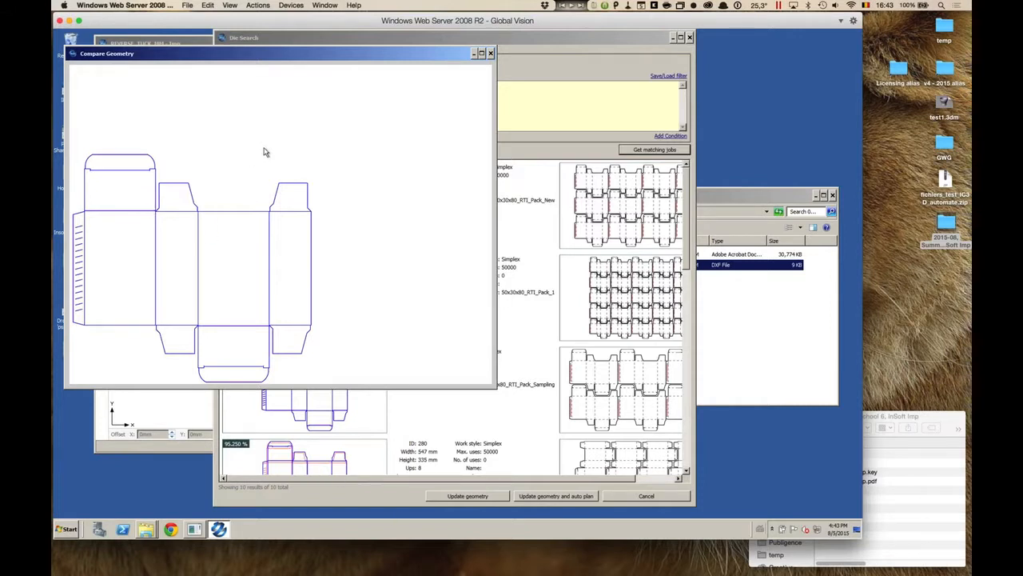
click(491, 54)
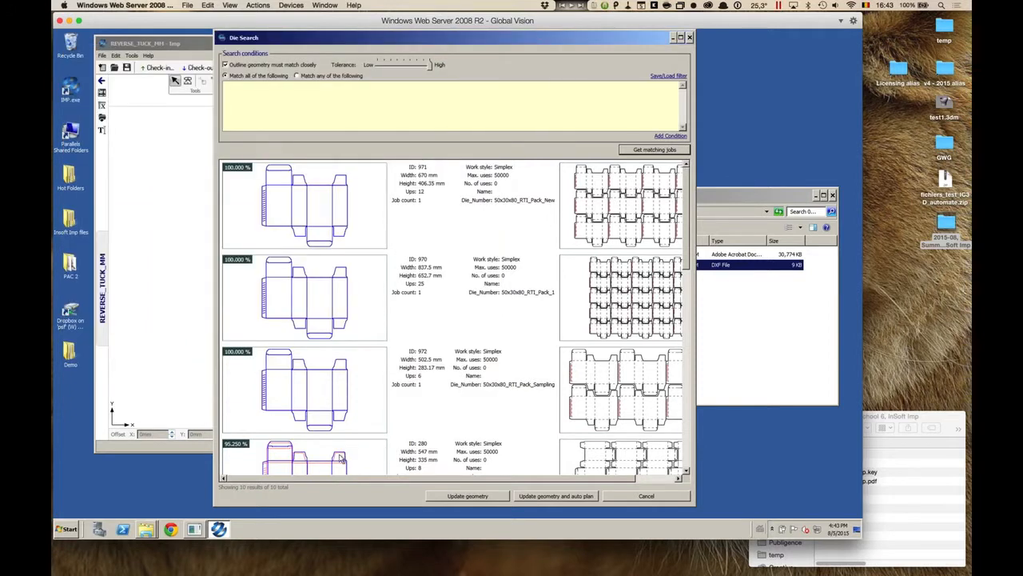
double_click(340, 458)
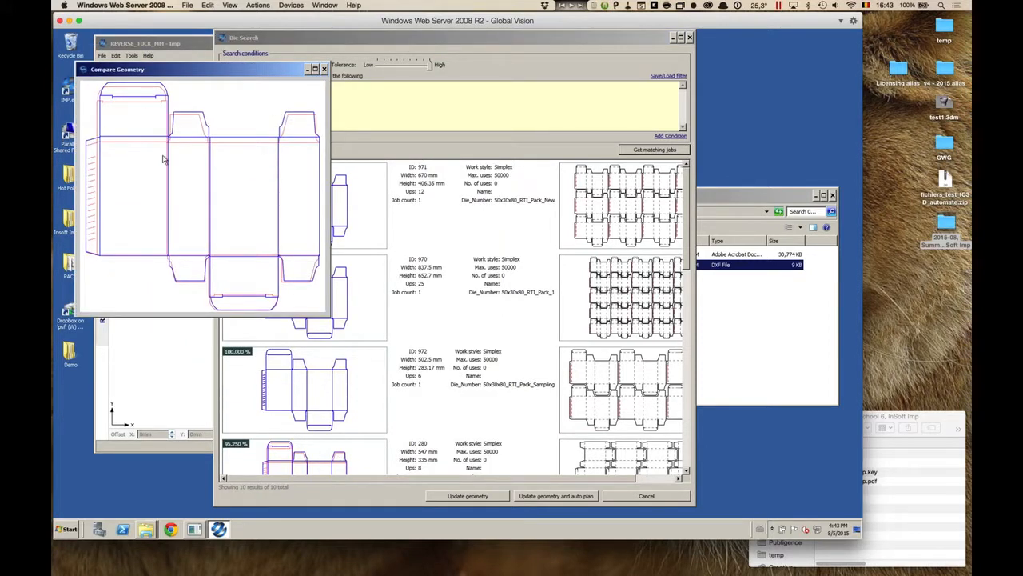
click(324, 69)
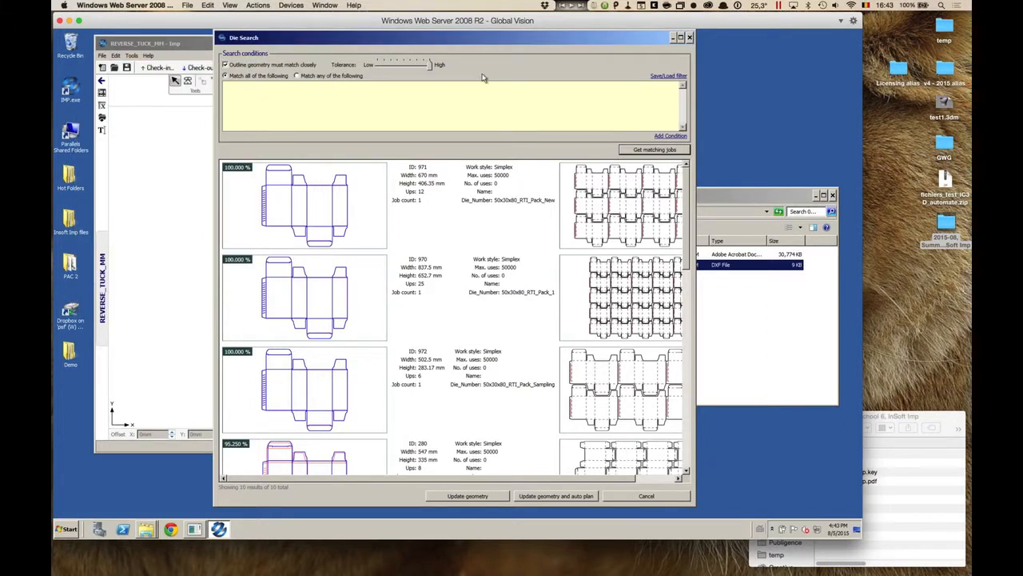
- Leave the die search and close the REVERSE_TUCK_MM product, discarding its changes
click(691, 38)
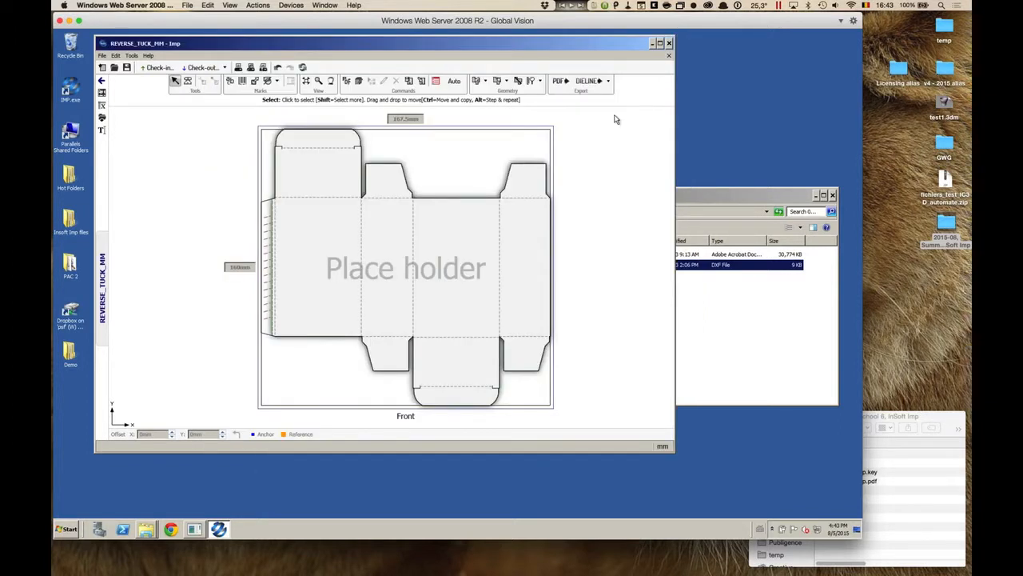
click(670, 56)
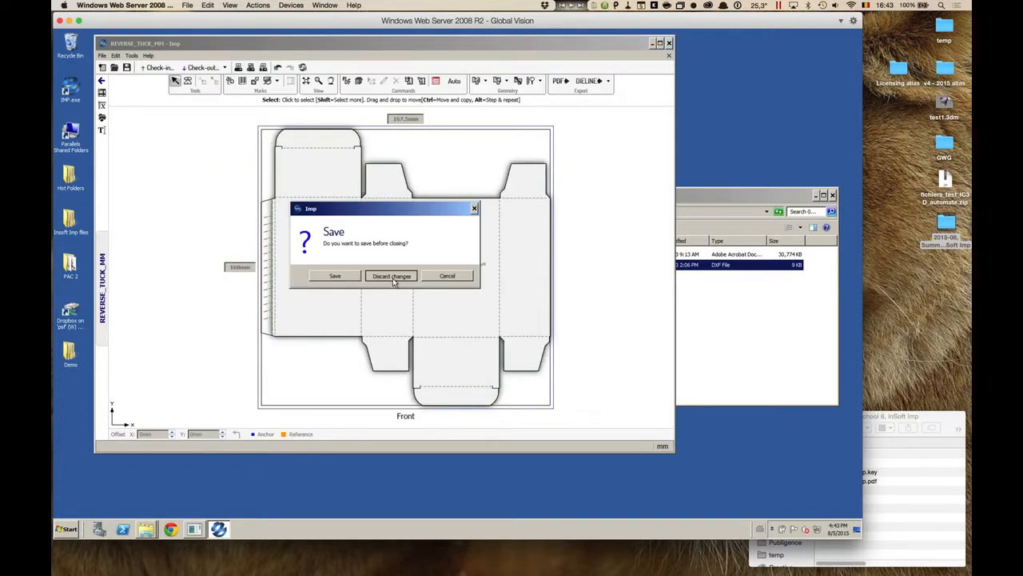
click(392, 278)
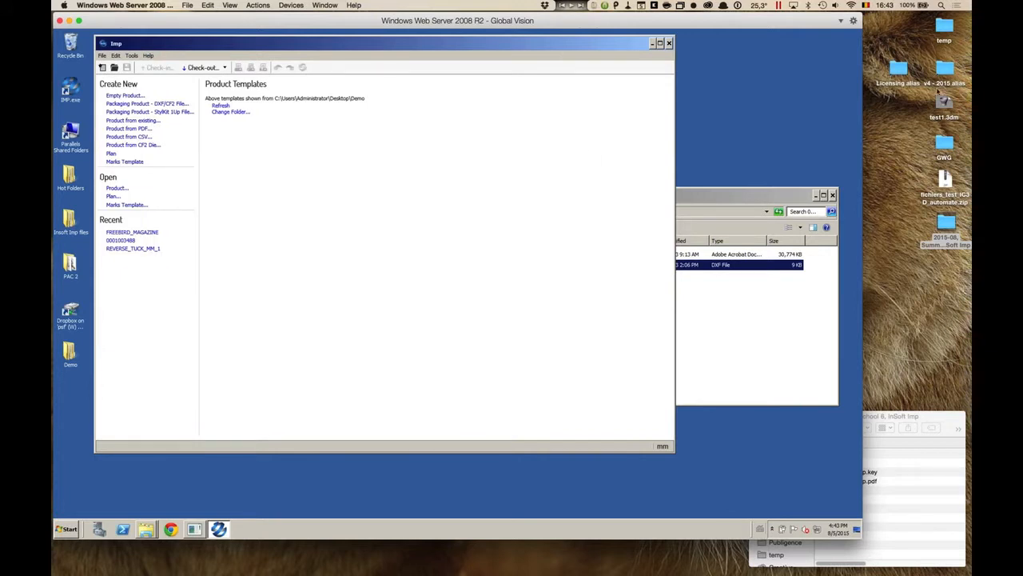
drag(151, 47, 149, 49)
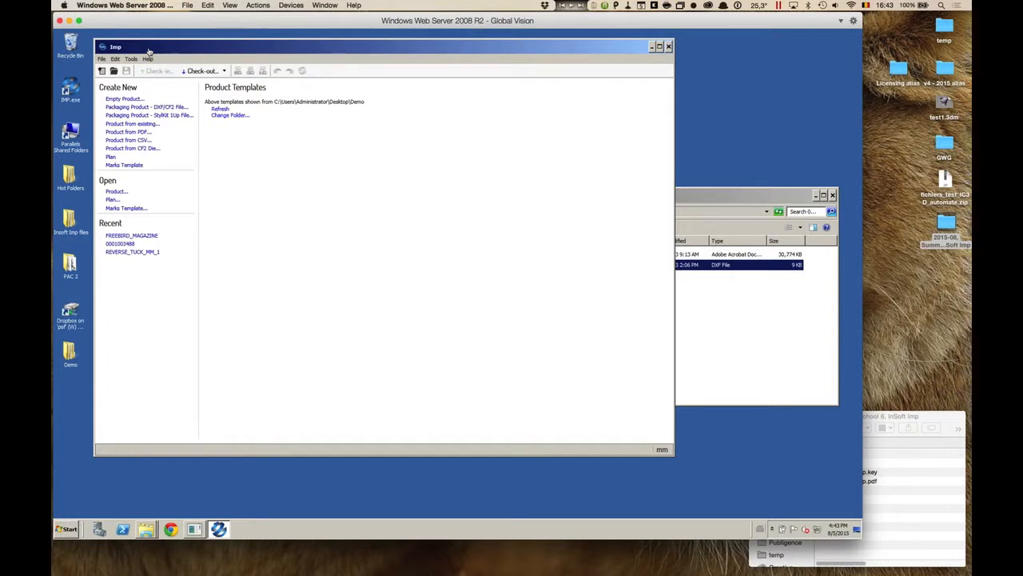
- Switch to the Keynote presentation, go through the Ganging slides from CSV import to auto-calculated ganging, and return to Imp
key(super+Tab)
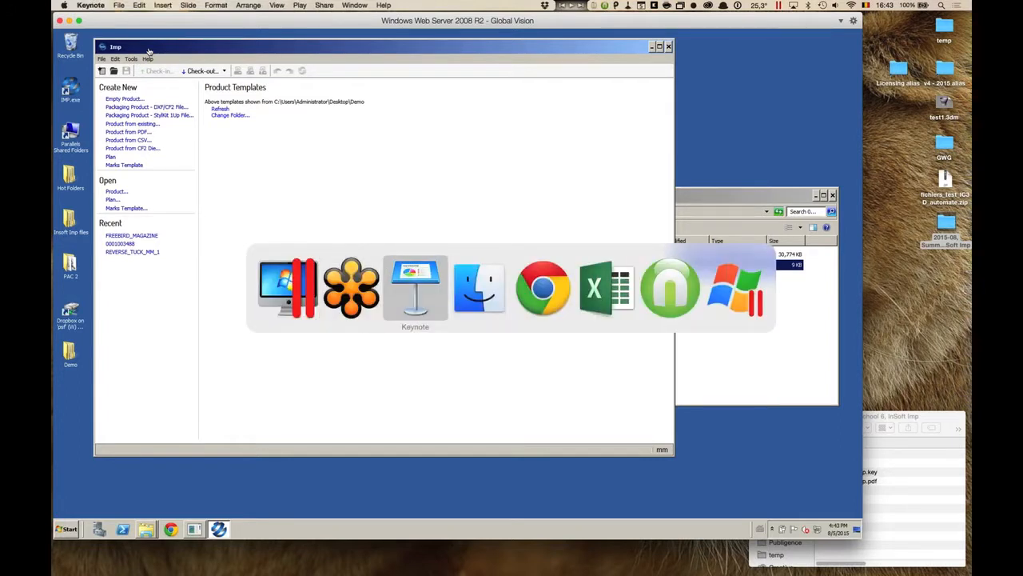
scroll(100, 312, down, 5)
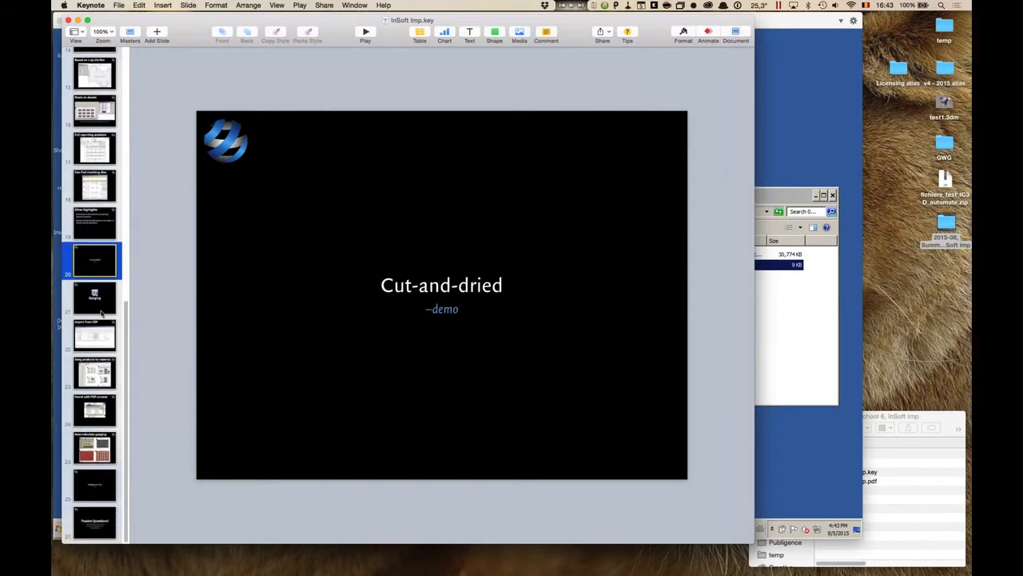
click(100, 311)
scroll(97, 321, up, 1)
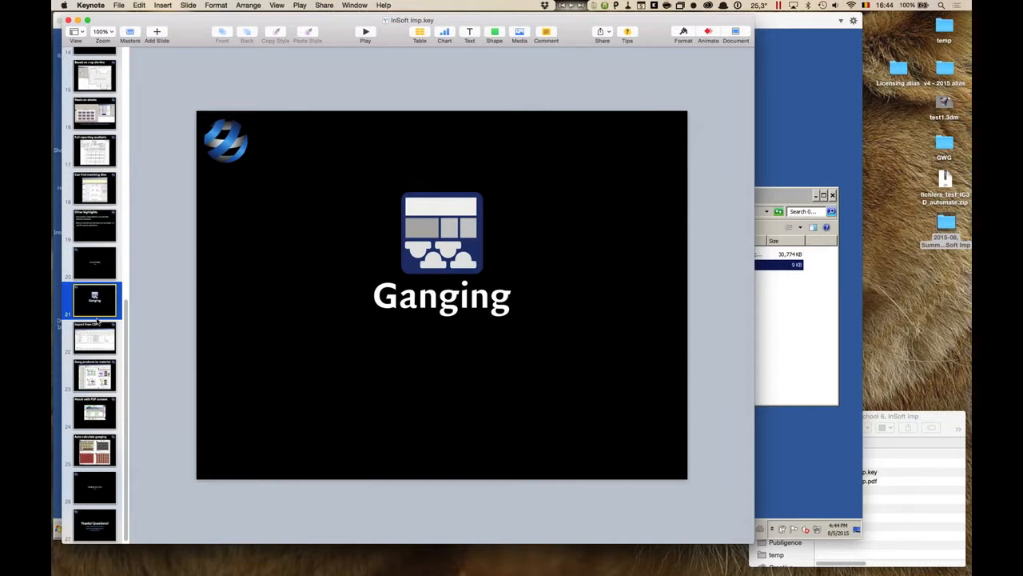
click(99, 346)
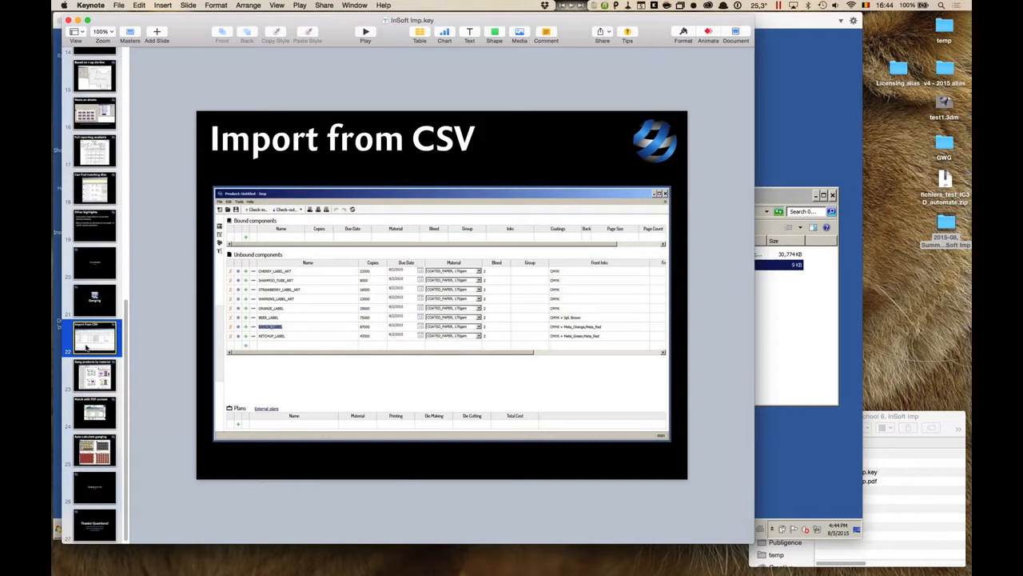
key(Down)
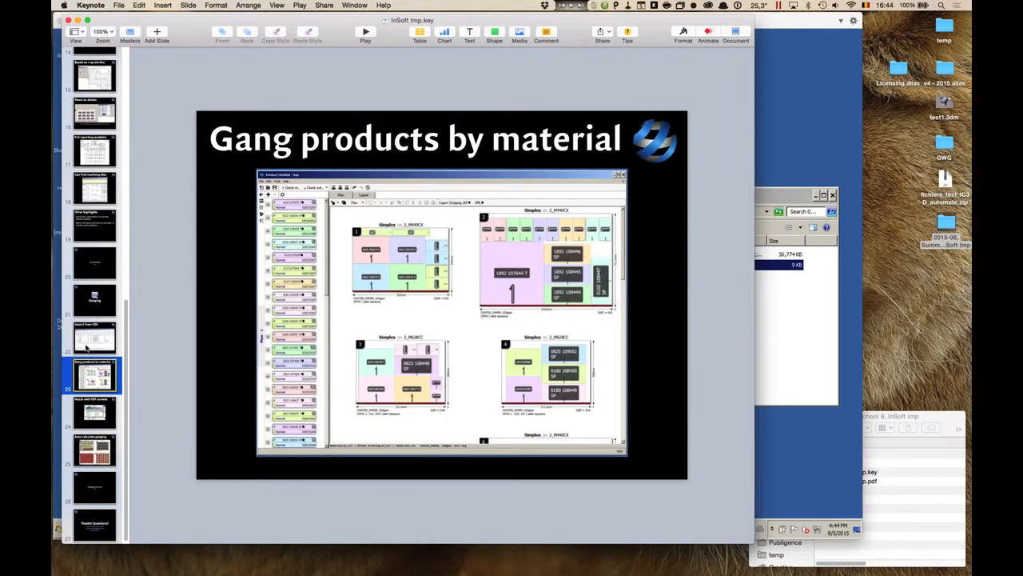
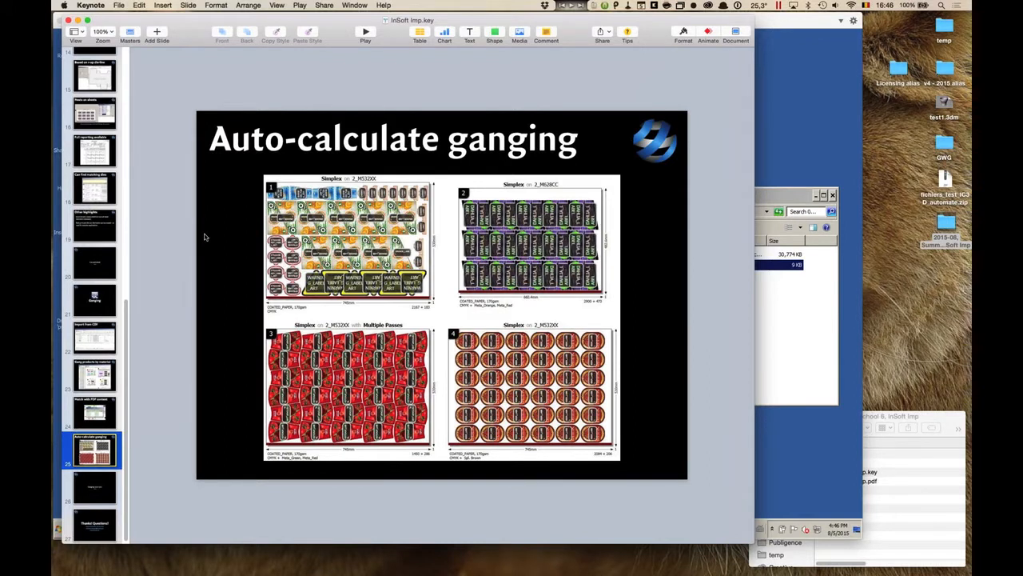
click(106, 491)
key(super+h)
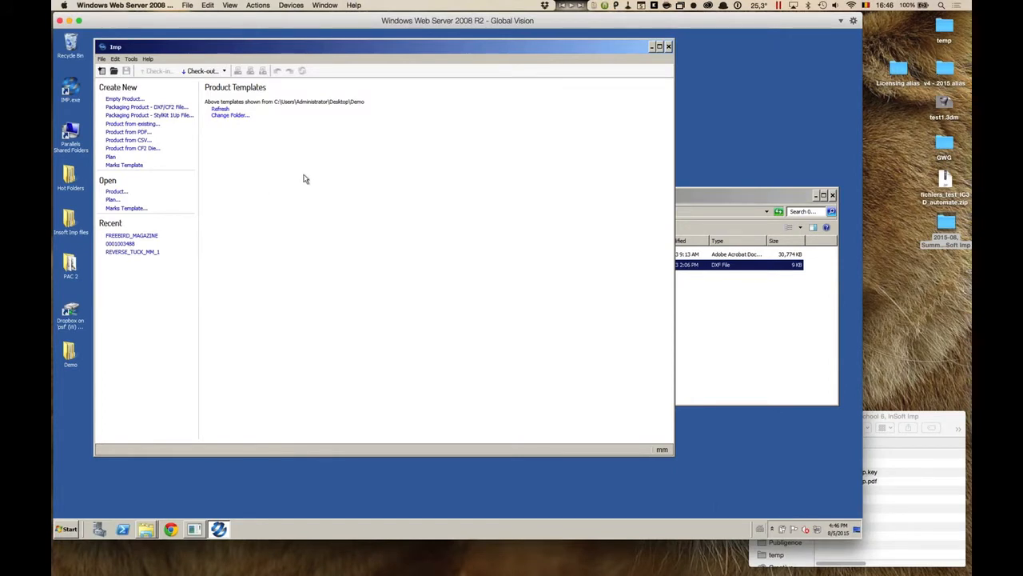
- Browse to the Bound folder under Demo, 003 - Ganging in the file explorer, and open Gang_CSV2.csv in Excel
click(140, 142)
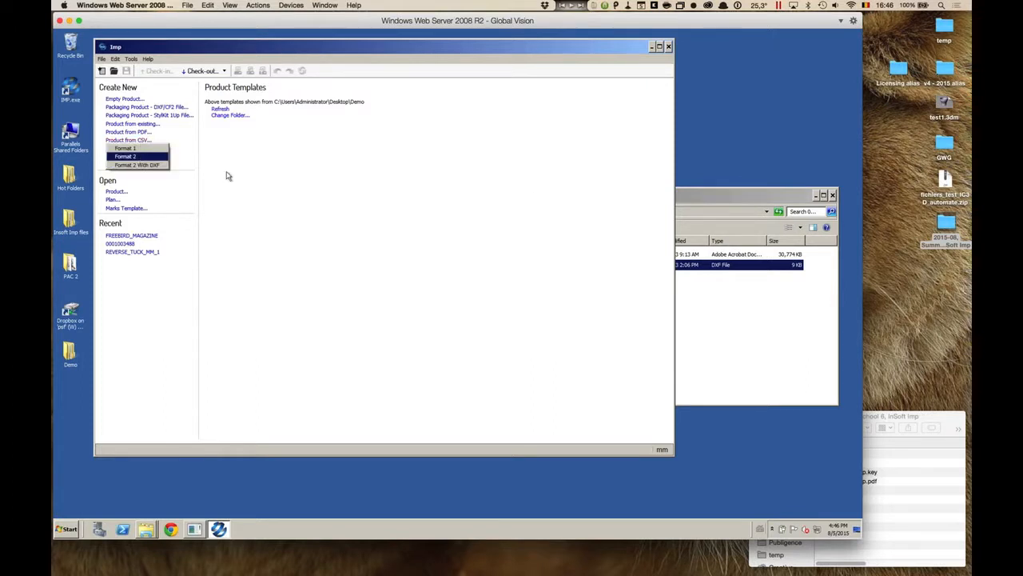
click(729, 334)
click(729, 334)
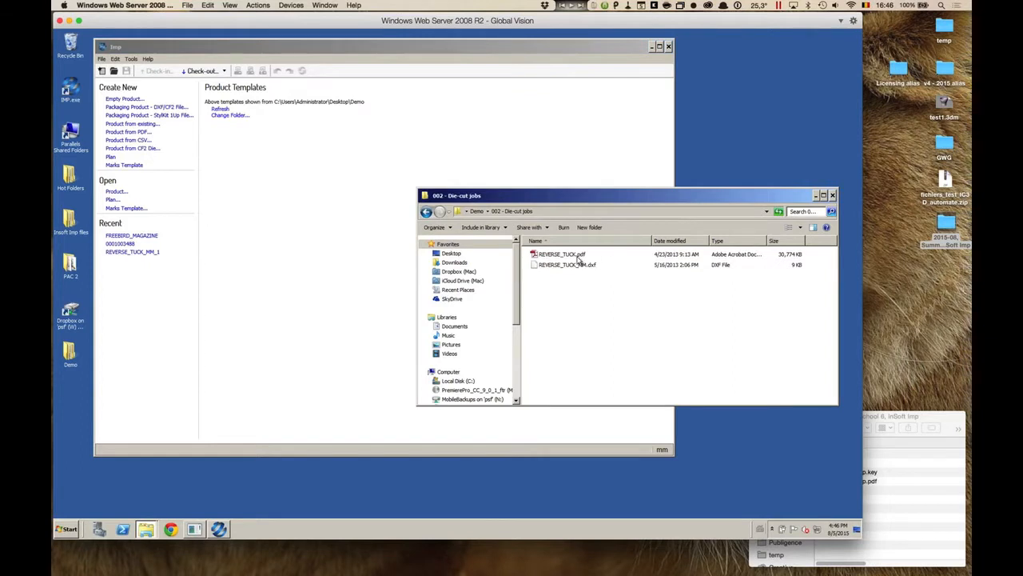
click(477, 211)
double_click(555, 275)
double_click(550, 254)
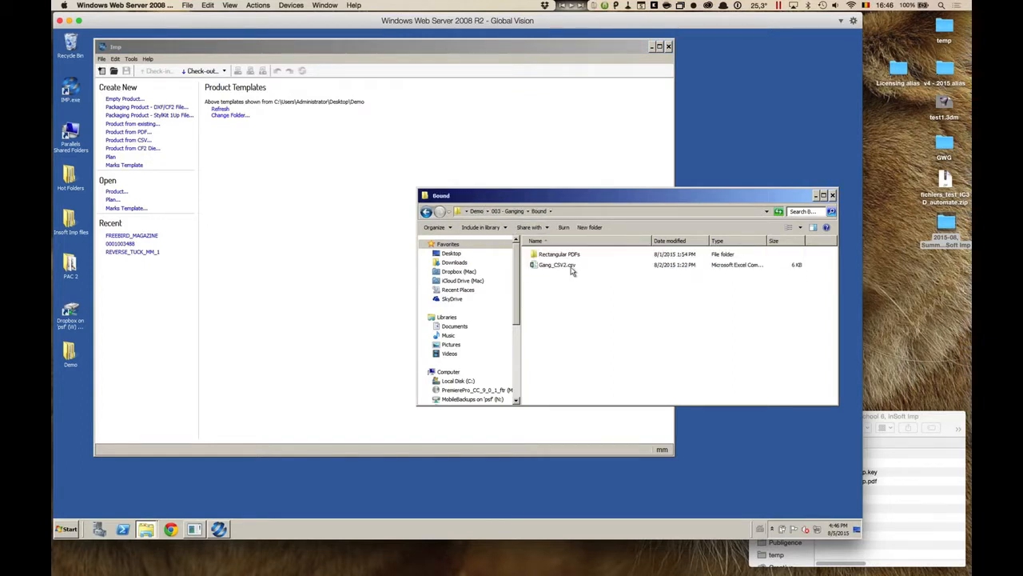
click(569, 265)
double_click(539, 269)
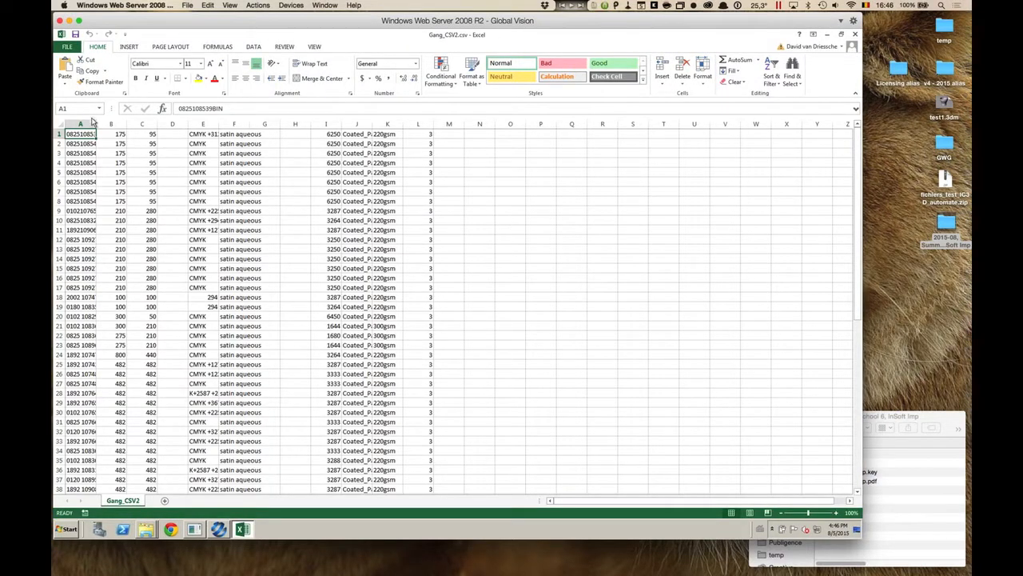
- Widen the first column to read the full component names, and close the spreadsheet without saving
drag(125, 122, 141, 123)
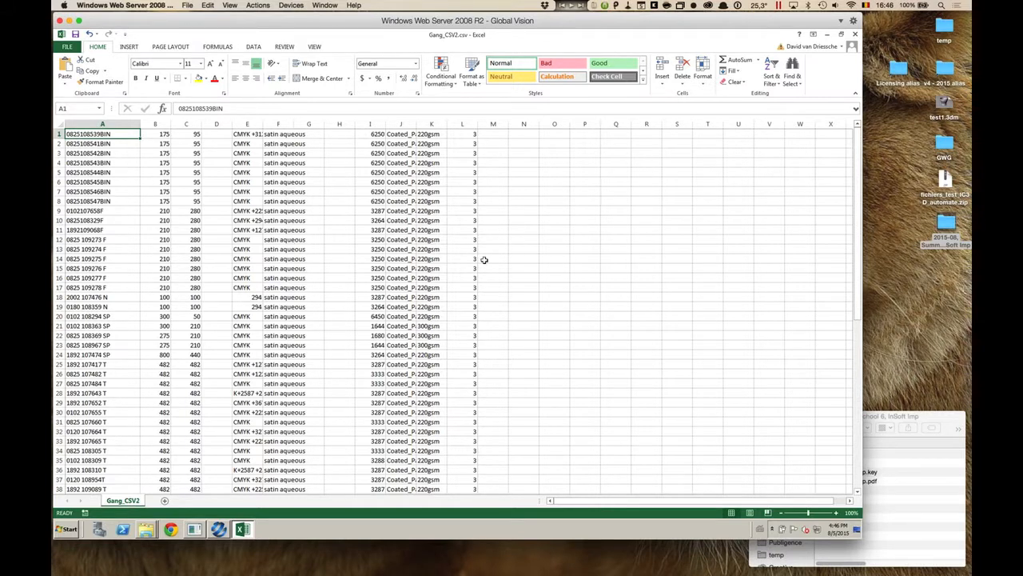
click(855, 34)
click(458, 290)
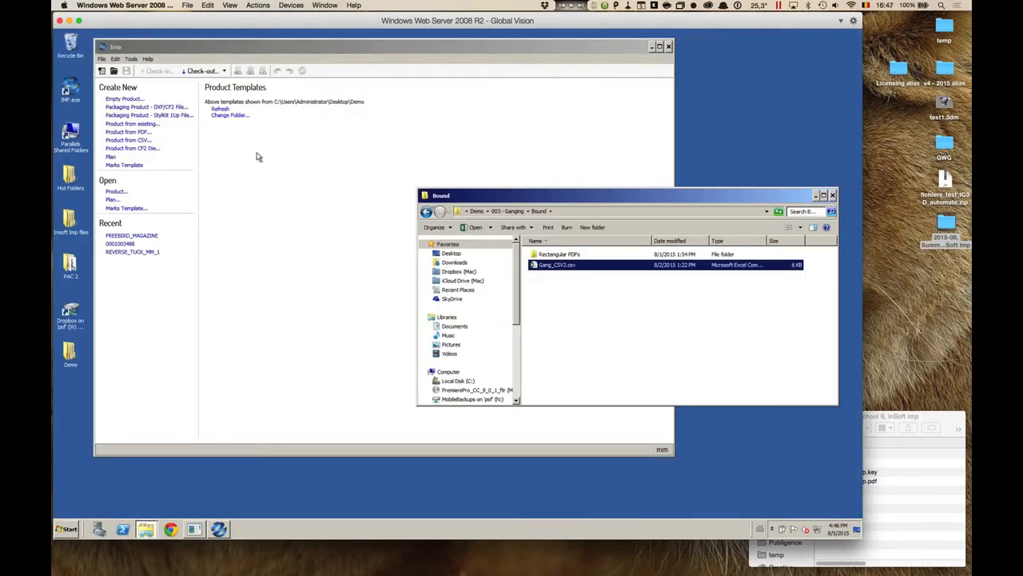
- Create a product in Imp from Gang_CSV2.csv in the Bound folder using CSV Format 2, and enlarge the window to show more components
click(211, 173)
click(140, 140)
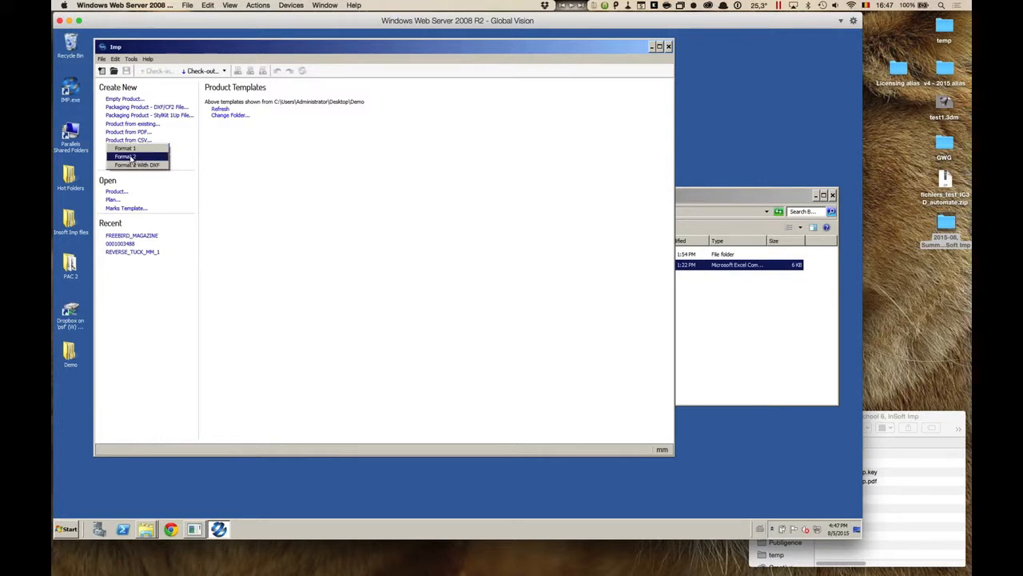
click(132, 157)
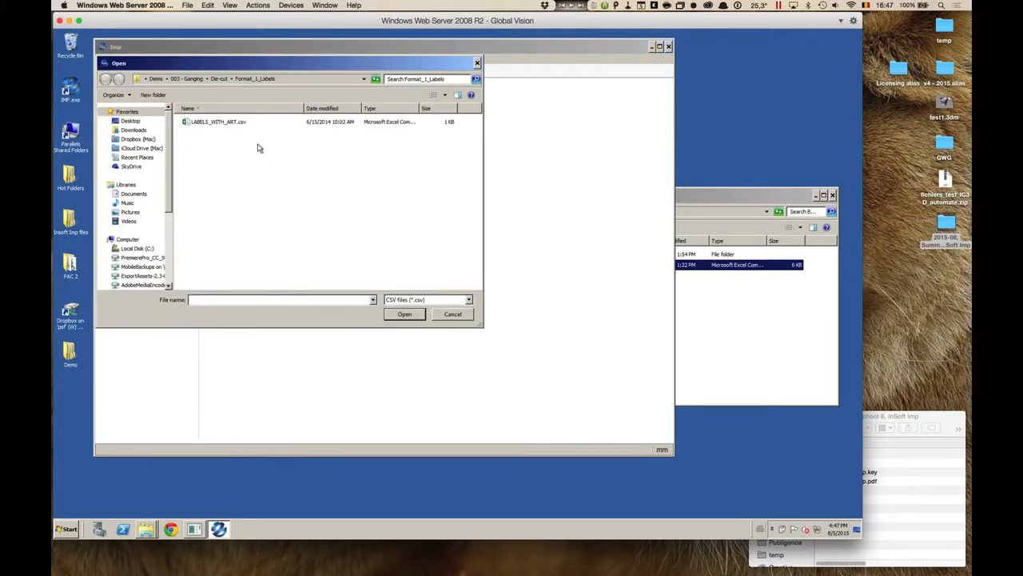
click(189, 79)
double_click(200, 131)
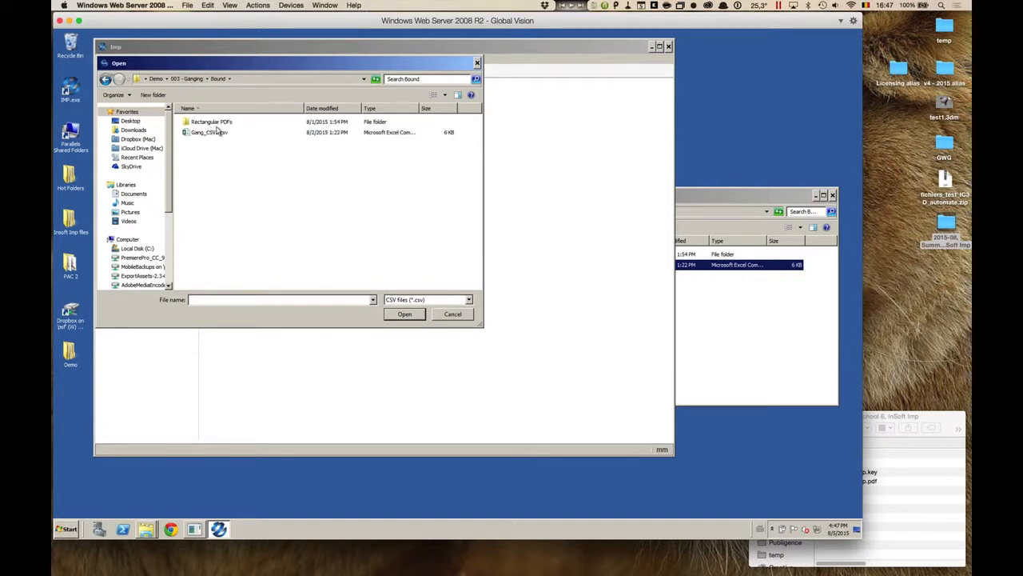
click(209, 132)
click(405, 316)
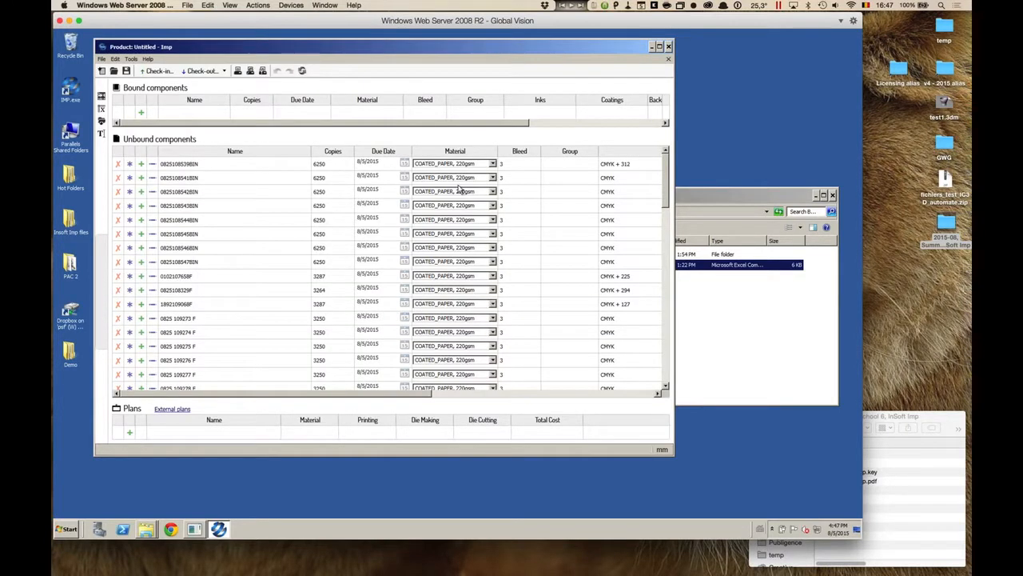
drag(414, 48, 404, 46)
drag(664, 453, 733, 507)
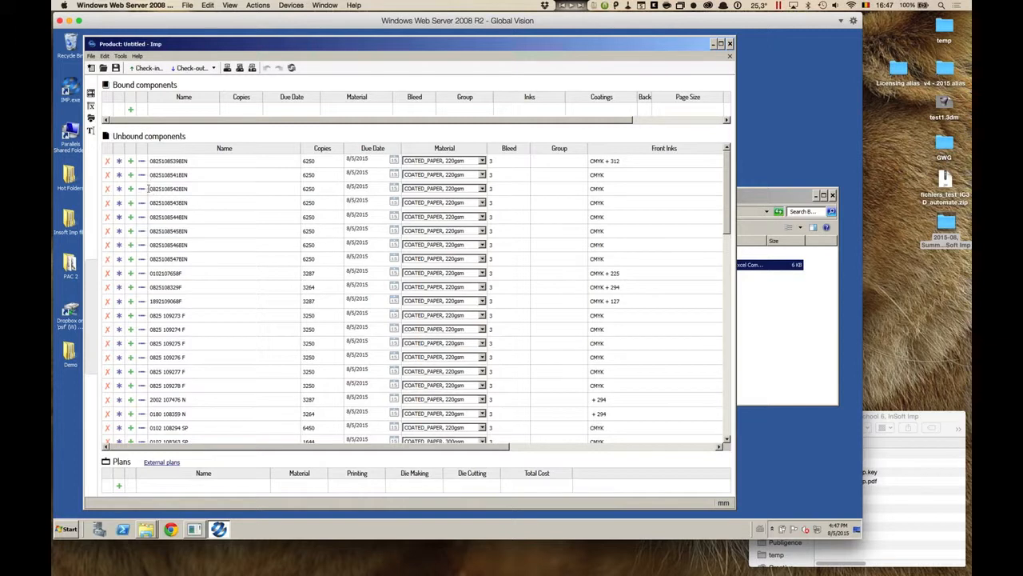
- Create a plan for the product and add all jobs on UNCOATED_PAPER, 110gsm
click(119, 488)
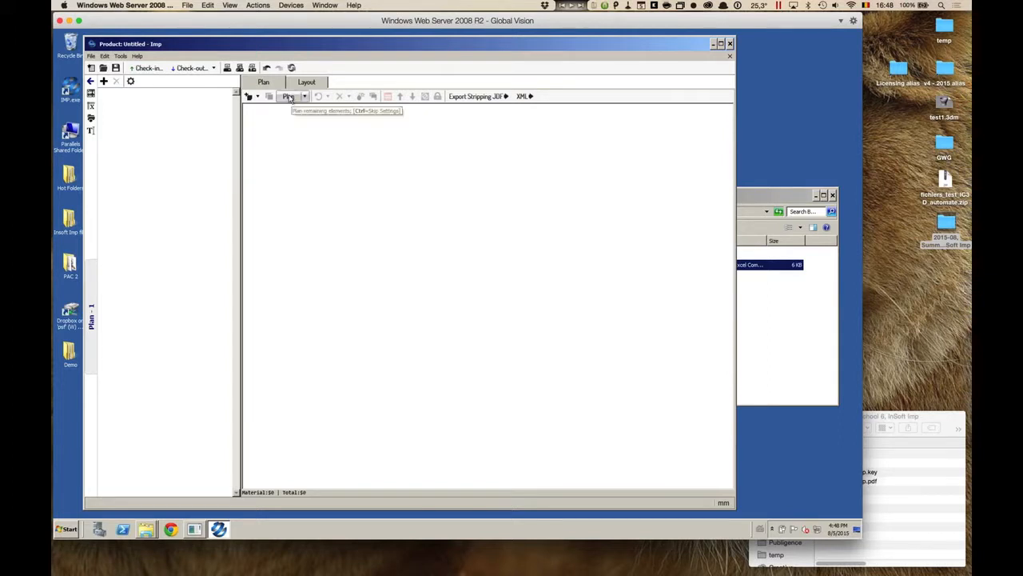
click(104, 81)
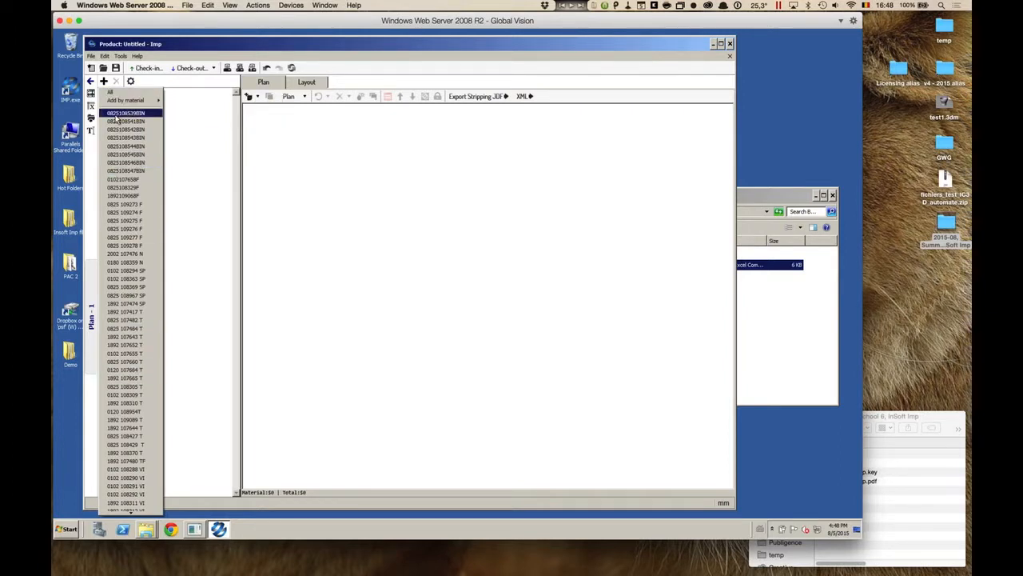
mouse_move(121, 103)
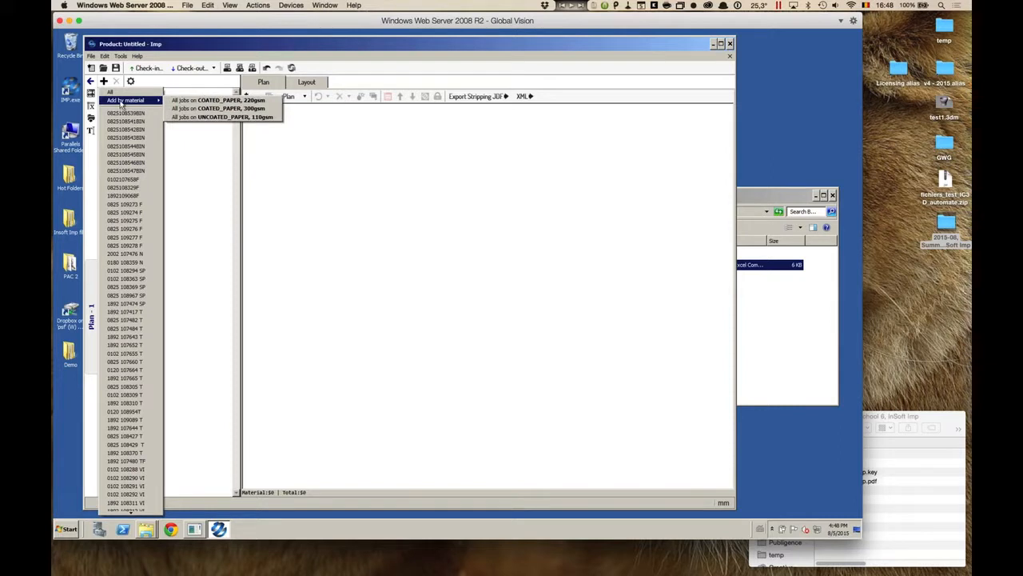
click(231, 109)
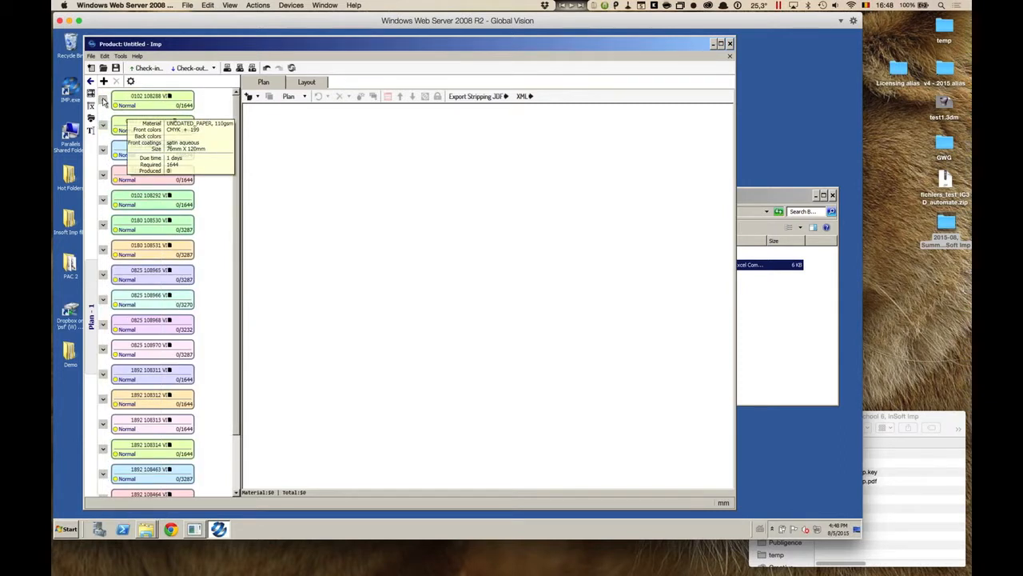
- Examine the shapes and properties of the first components in the plan by expanding and collapsing their previews
click(103, 101)
click(102, 150)
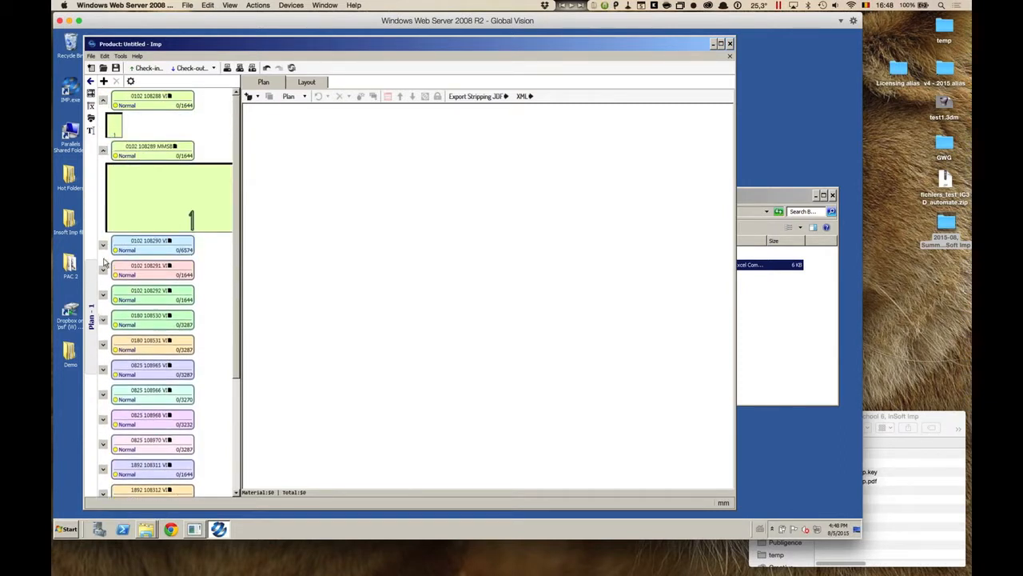
click(102, 244)
click(102, 294)
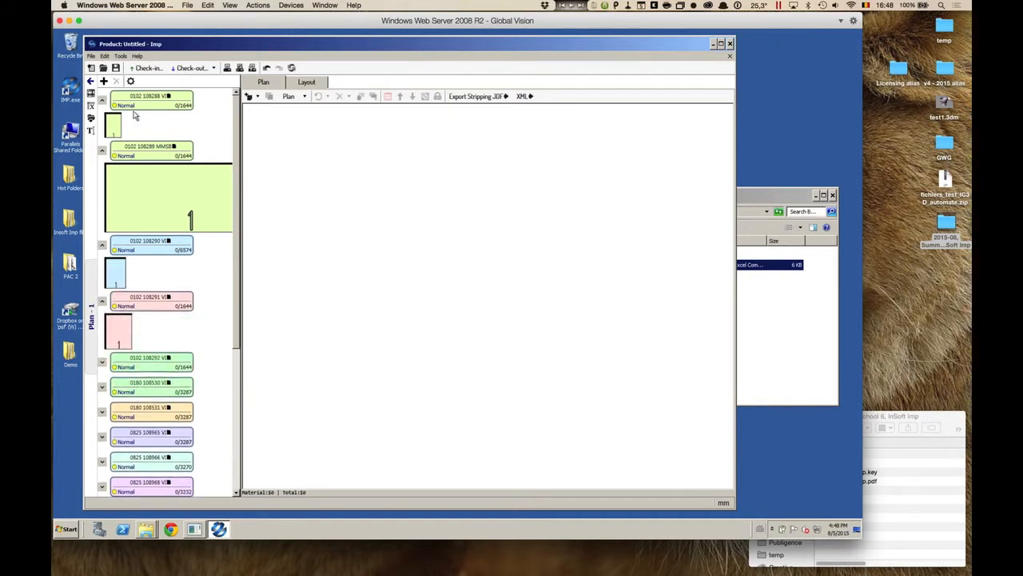
click(102, 100)
click(102, 125)
click(102, 149)
click(102, 175)
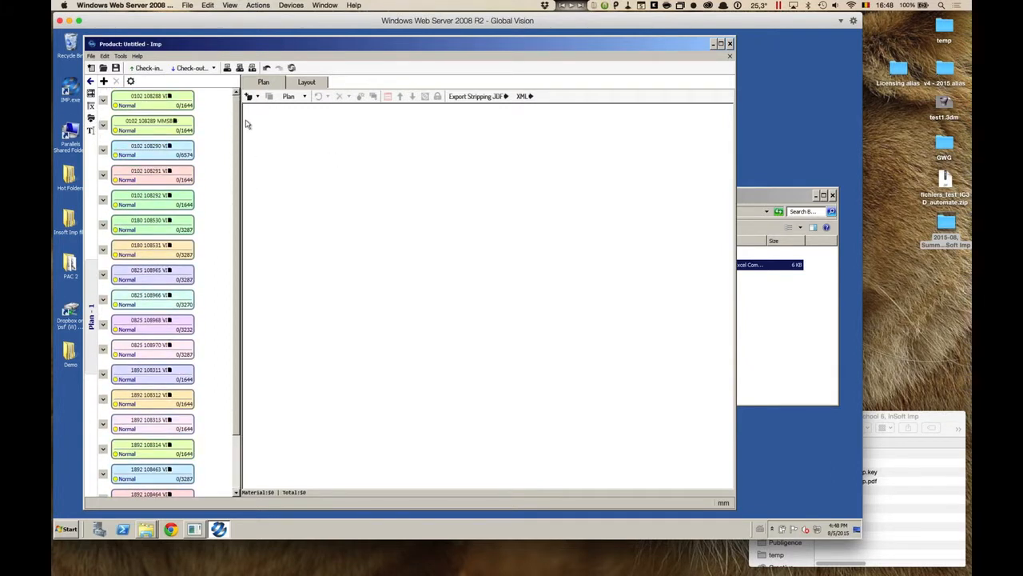
scroll(247, 263, down, 3)
scroll(224, 179, up, 3)
mouse_move(194, 153)
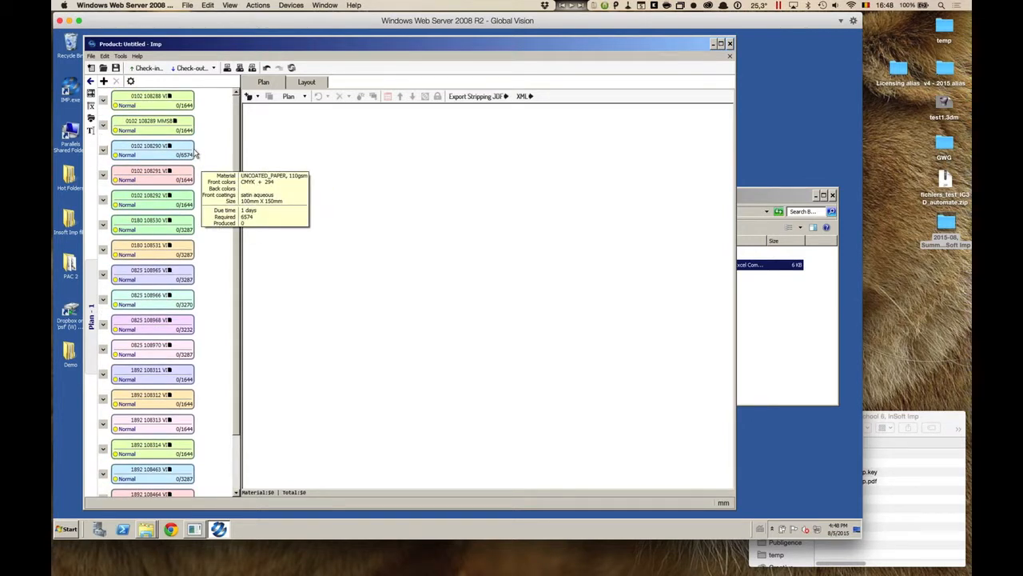
- Include 2_M628CC with the 2_M440CX and 2_M532XX presses in the auto plan settings and compute the ganged layouts
click(292, 99)
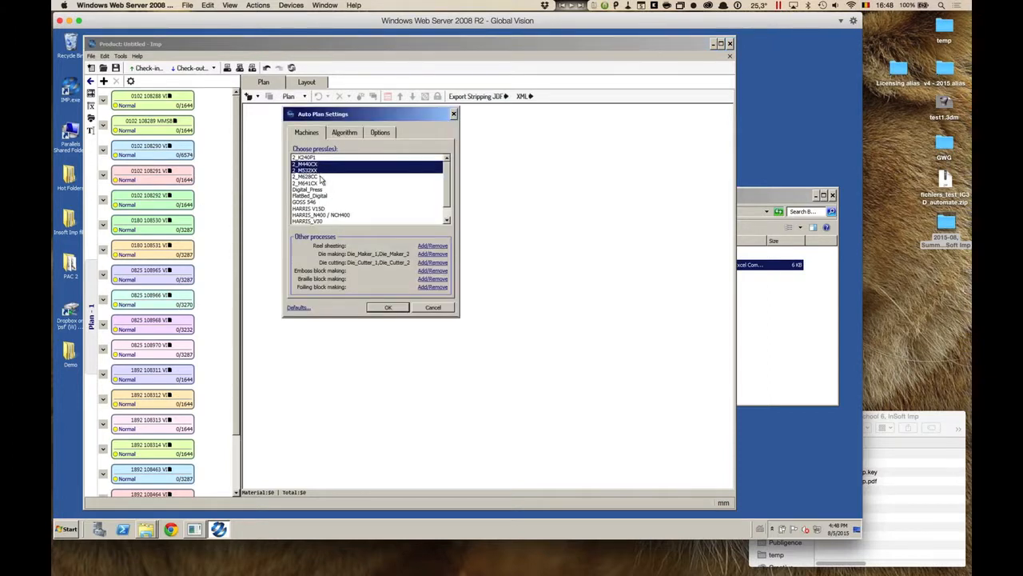
ctrl+click(320, 177)
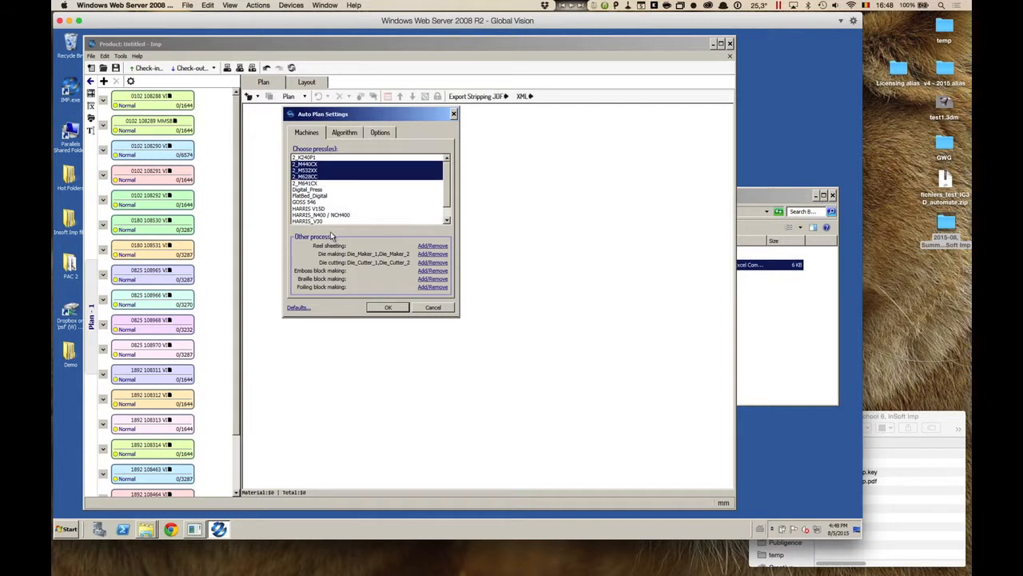
click(391, 309)
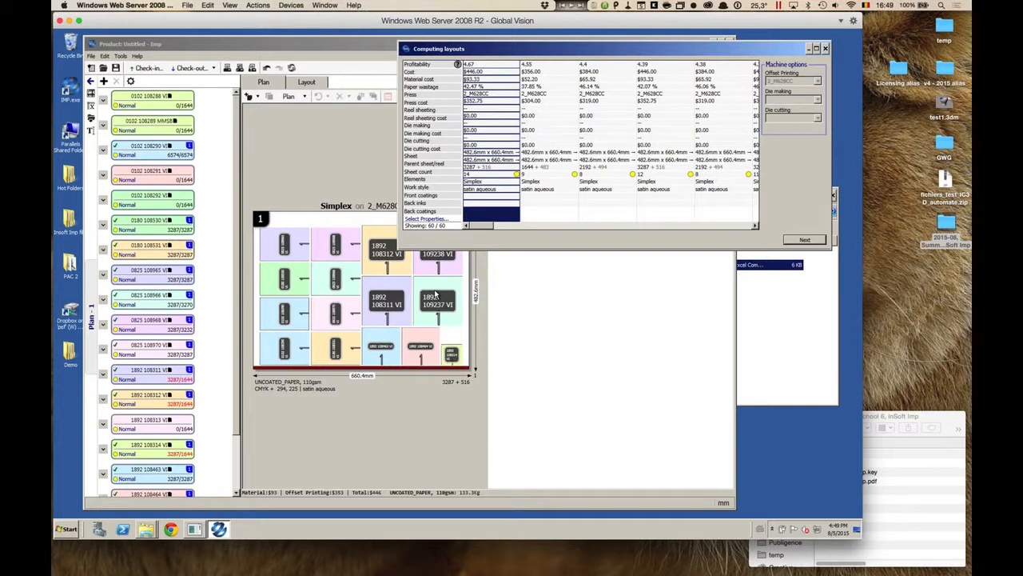
- Compare the first five computed layouts and accept the most profitable one for the plan
click(542, 169)
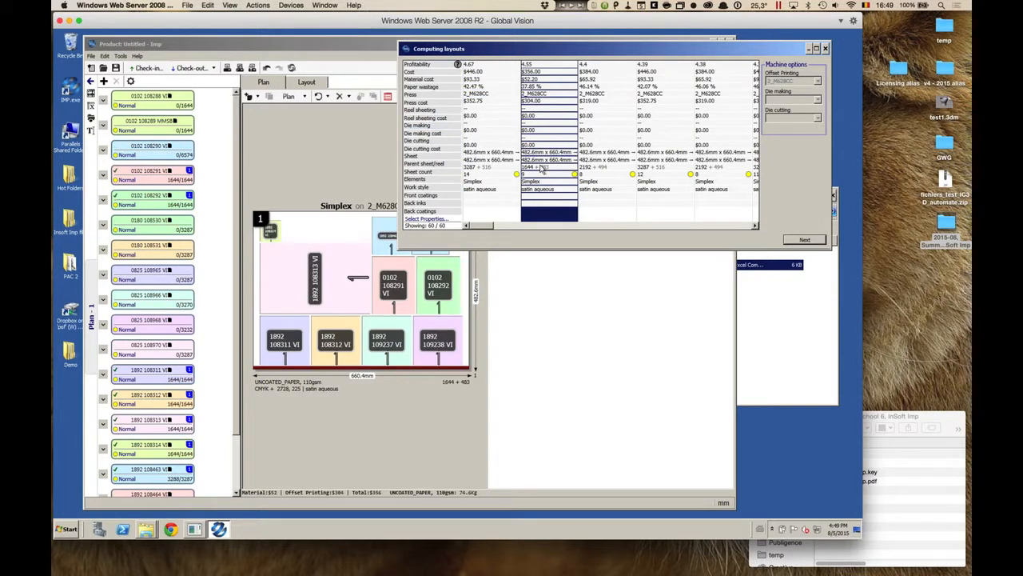
click(622, 166)
click(657, 161)
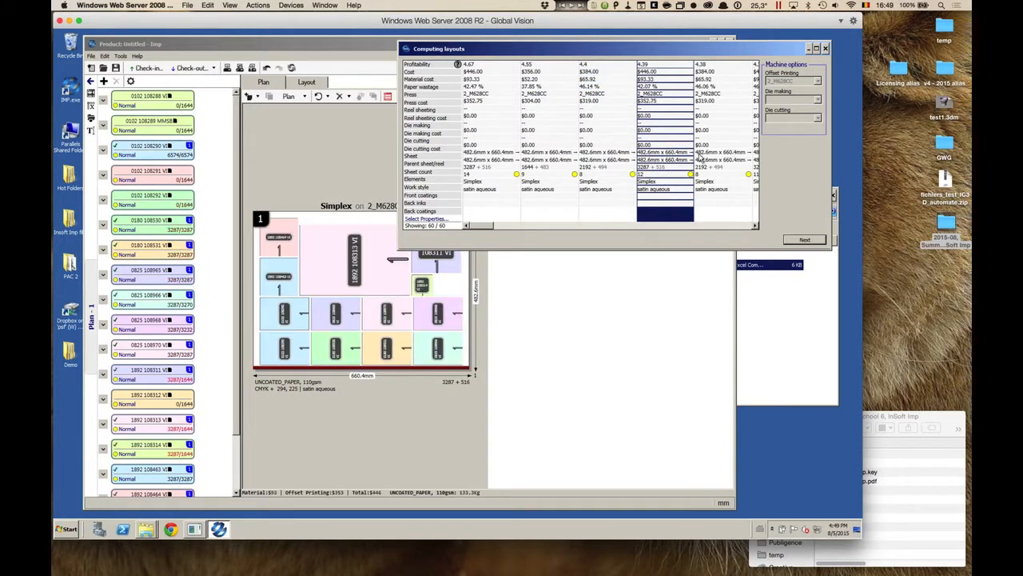
click(714, 164)
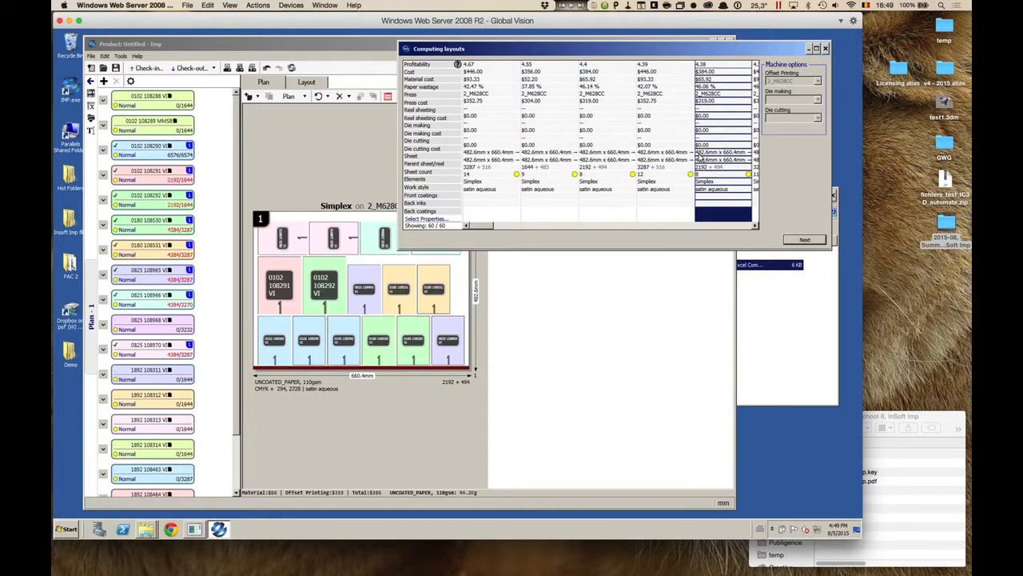
click(489, 170)
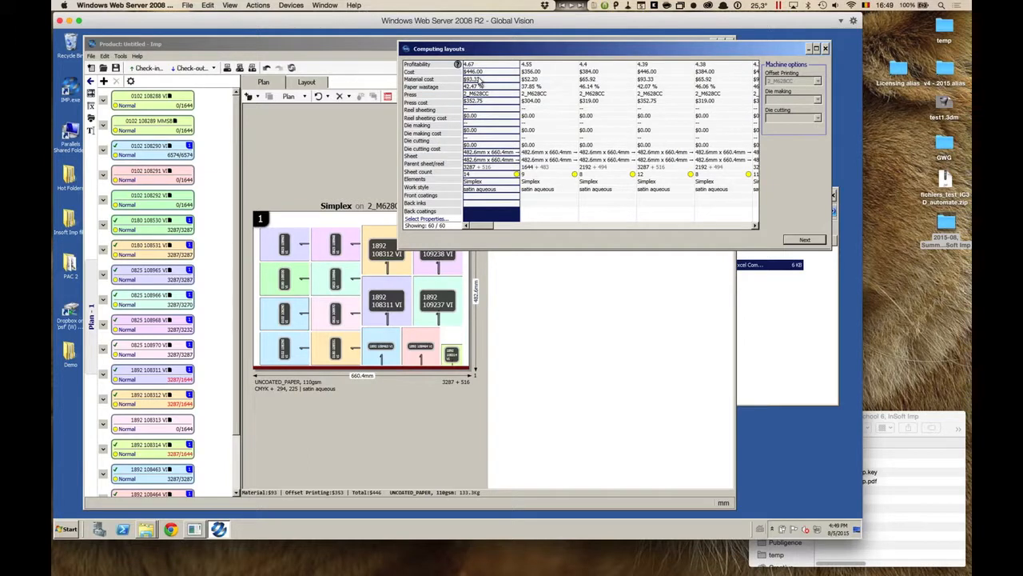
click(805, 242)
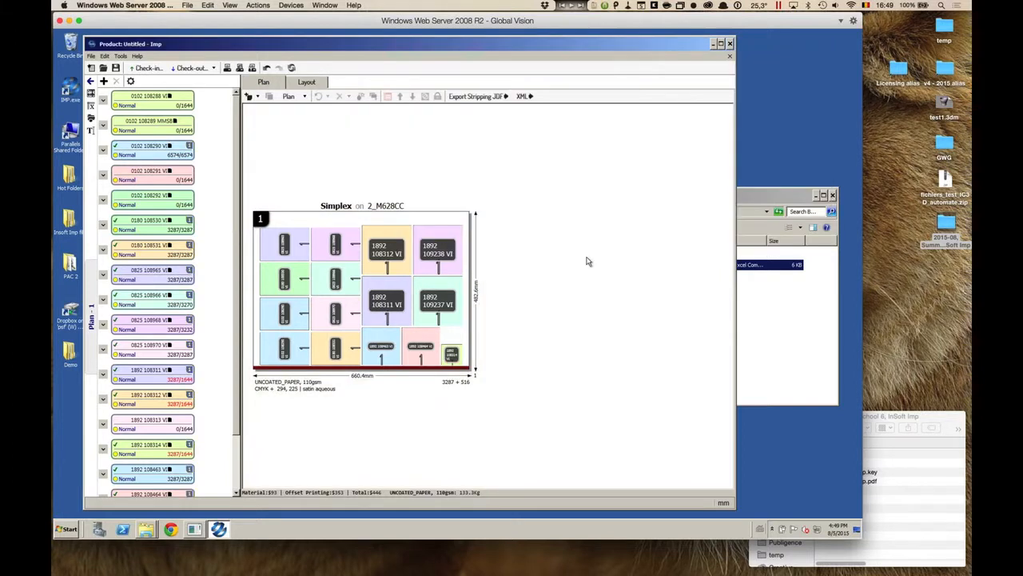
- Examine the planned layout and check the produced against the required quantities throughout the component list
click(427, 221)
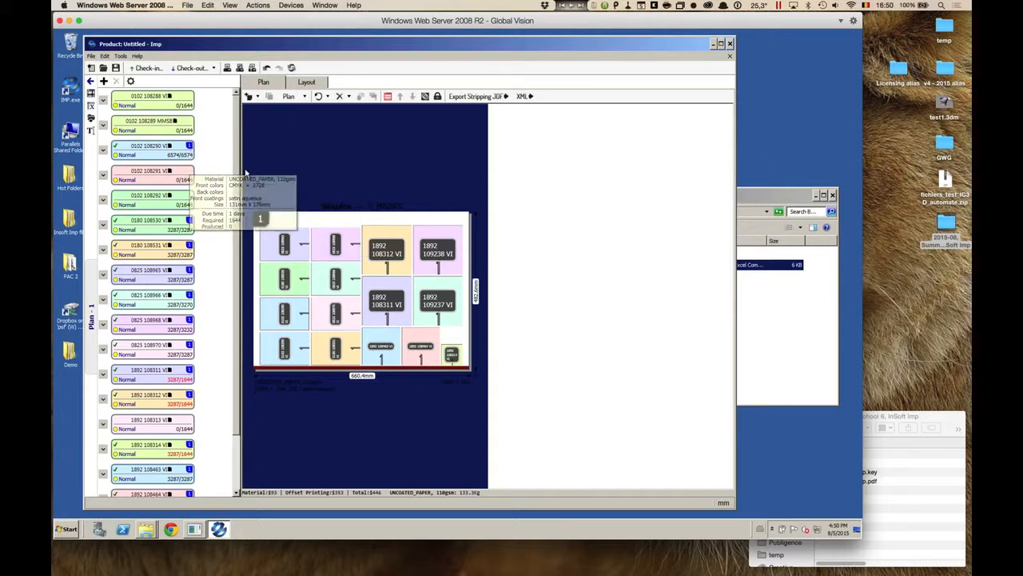
mouse_move(208, 156)
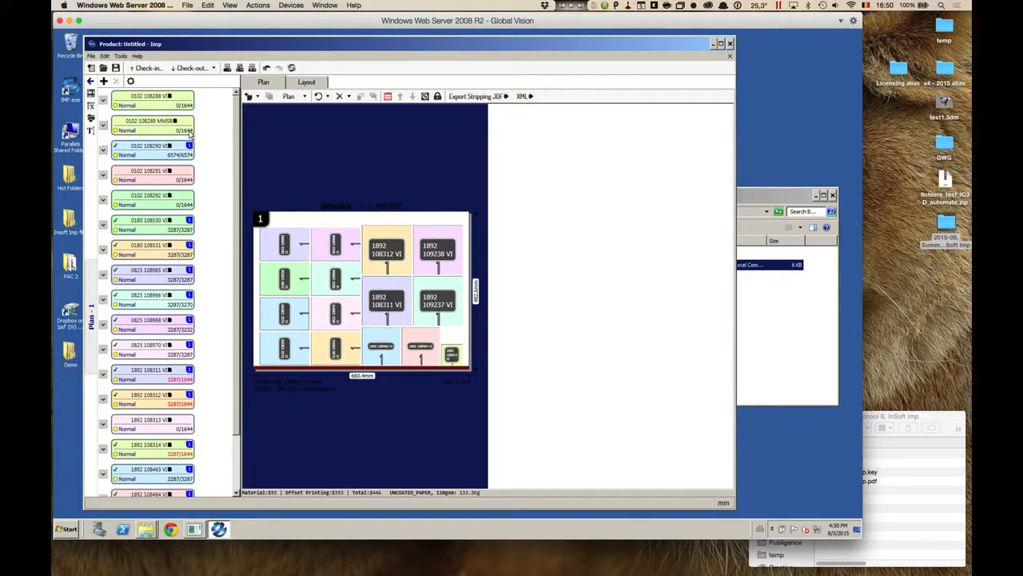
mouse_move(188, 134)
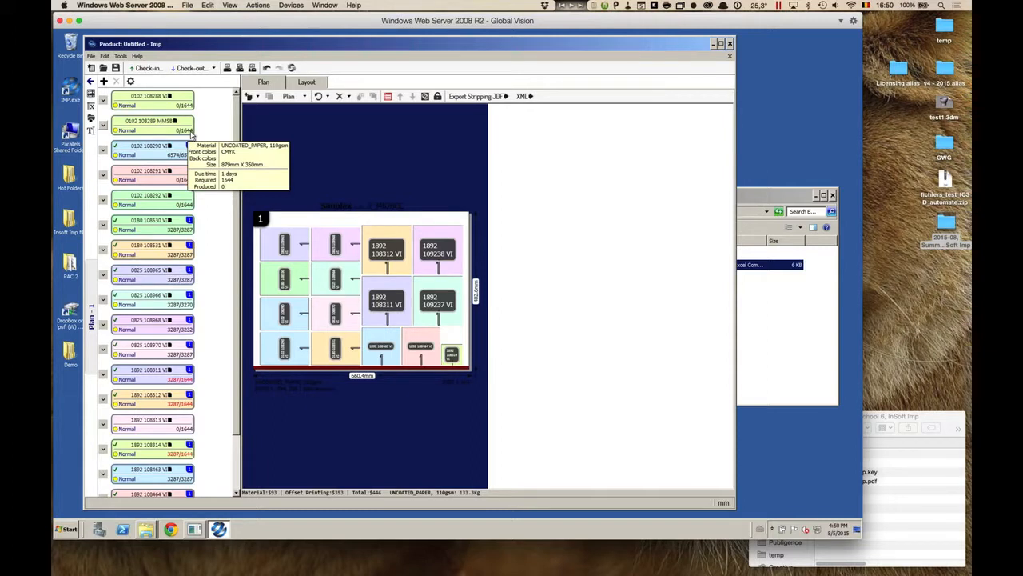
mouse_move(172, 384)
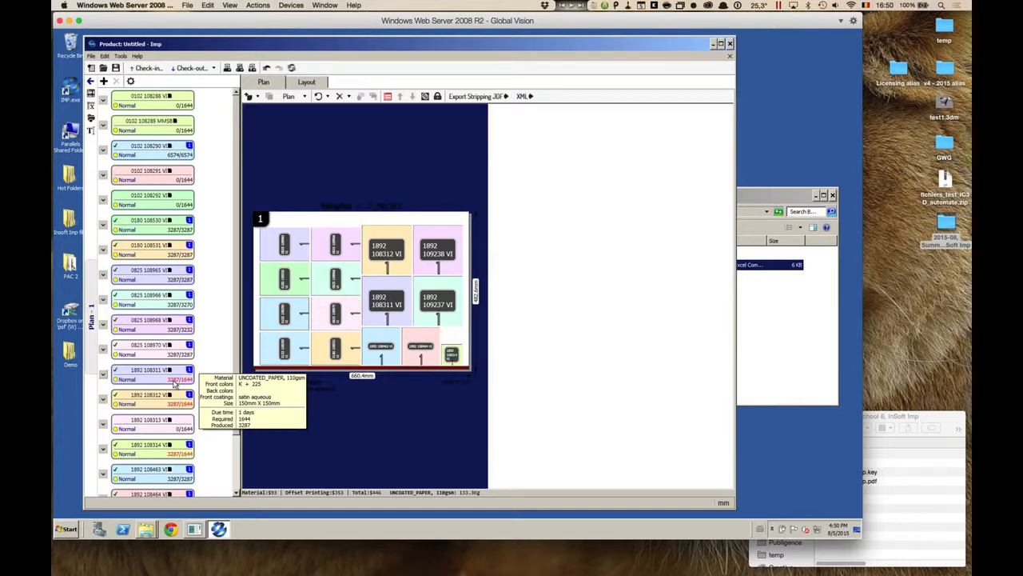
scroll(173, 384, down, 2)
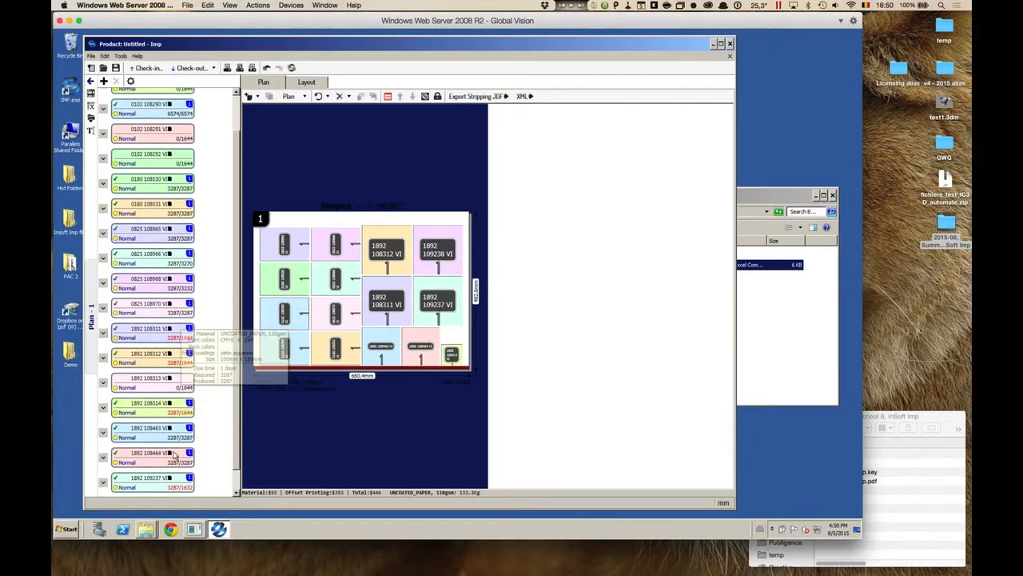
mouse_move(179, 417)
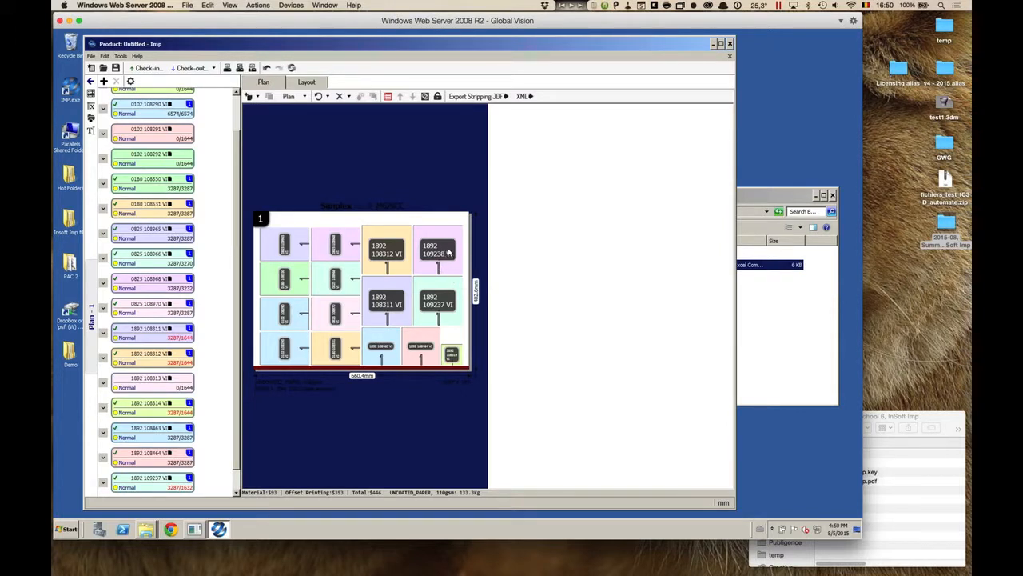
- Auto-assign PDF content to the components from the Rectangular PDFs folder under Demo, 003 - Ganging, Bound
click(91, 119)
drag(474, 223, 489, 96)
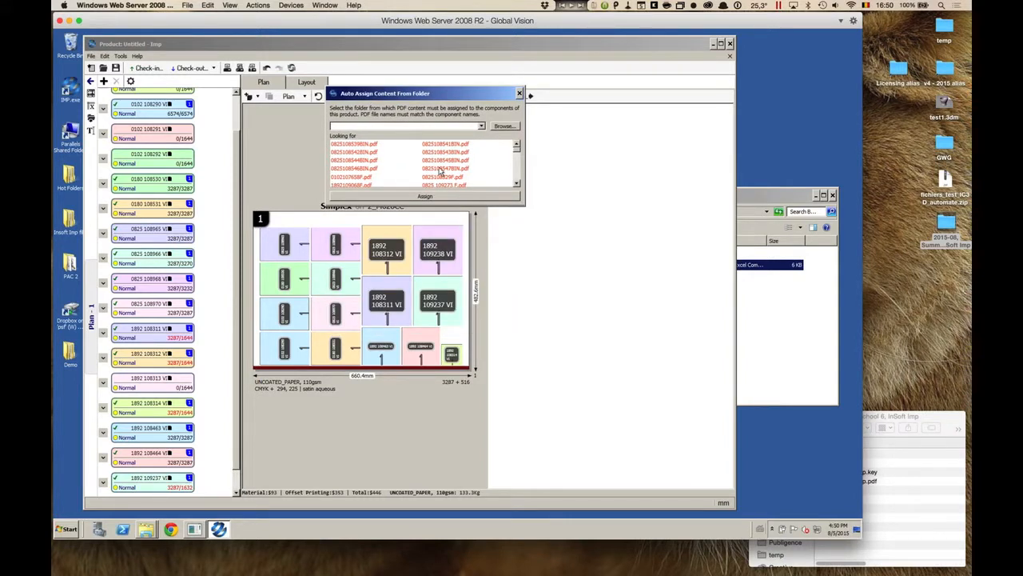
mouse_move(516, 151)
mouse_down()
mouse_move(518, 179)
mouse_move(518, 146)
mouse_up()
click(504, 127)
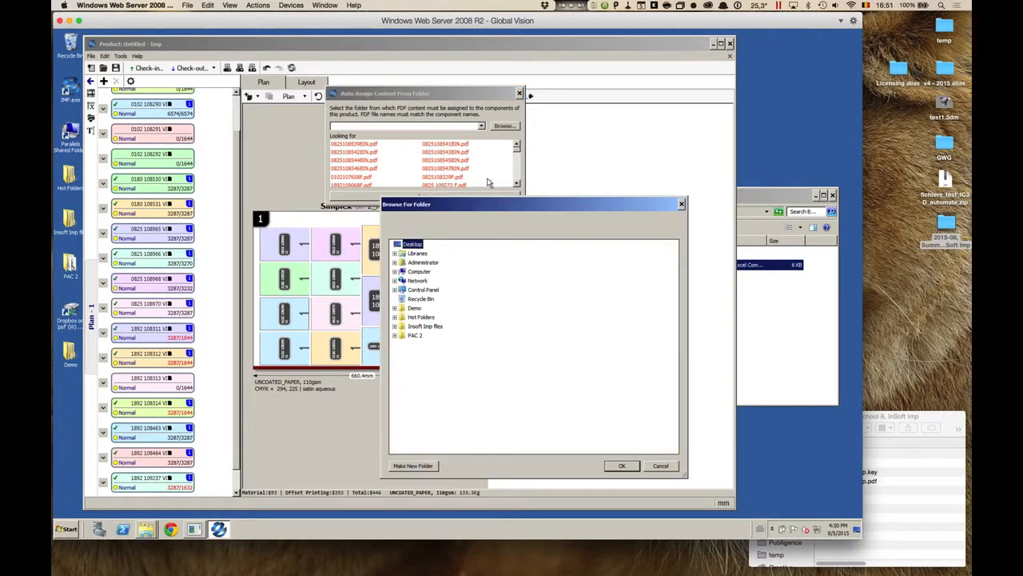
click(415, 309)
click(433, 336)
click(428, 345)
click(438, 354)
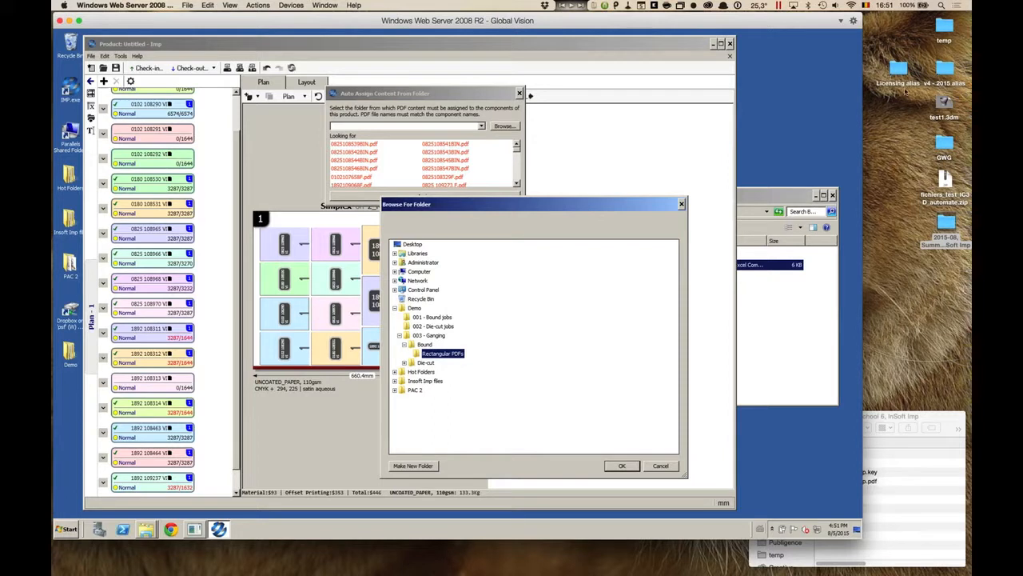
click(629, 464)
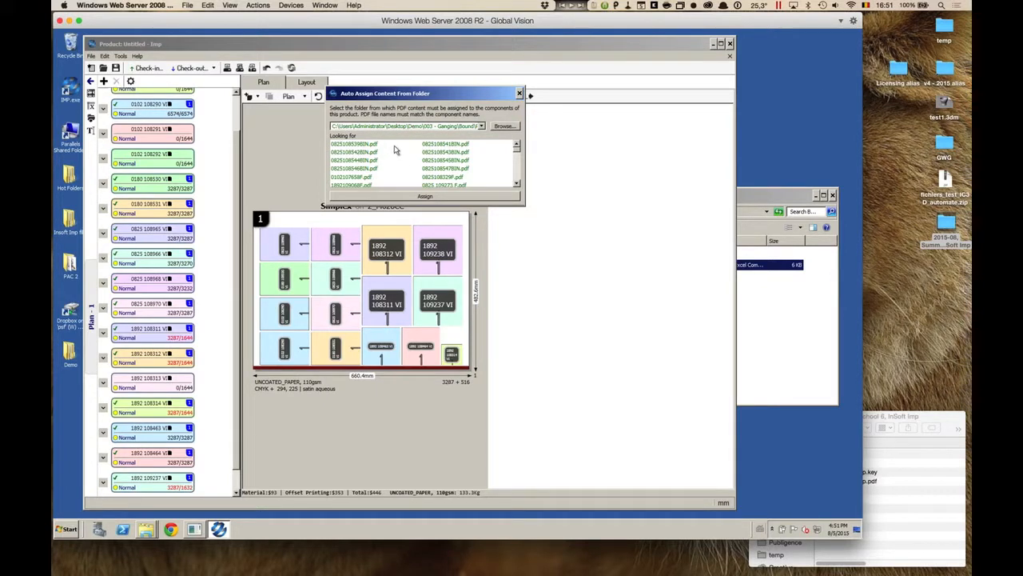
click(423, 196)
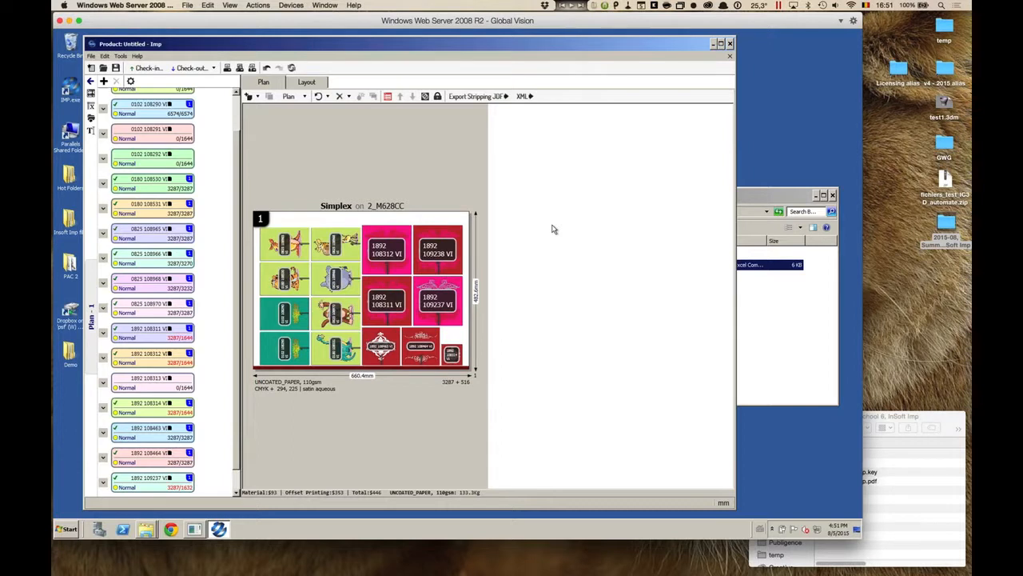
- Open the detailed layout, preview its PDF export at different overlay strengths, and close the export settings without saving
click(307, 83)
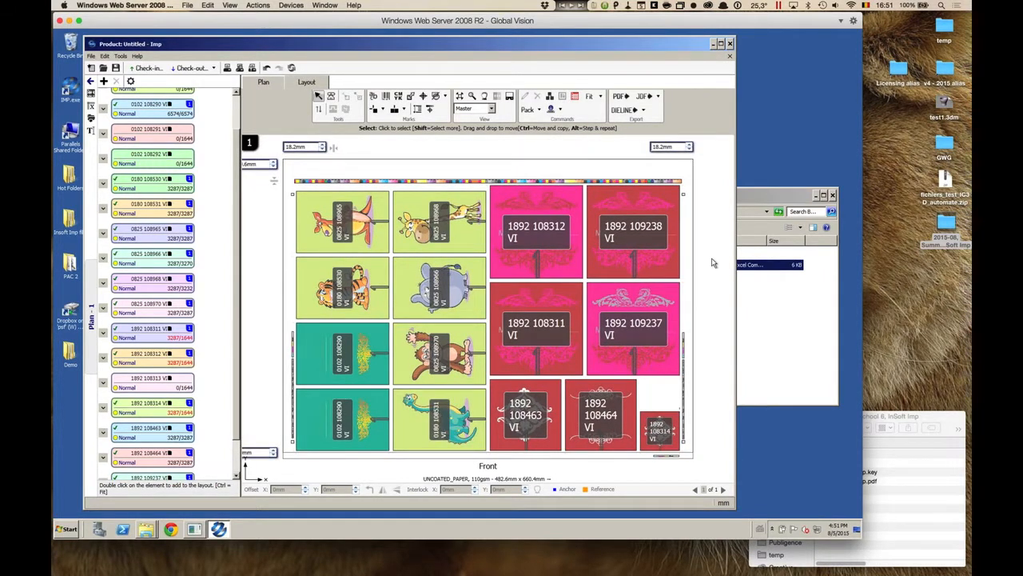
click(620, 96)
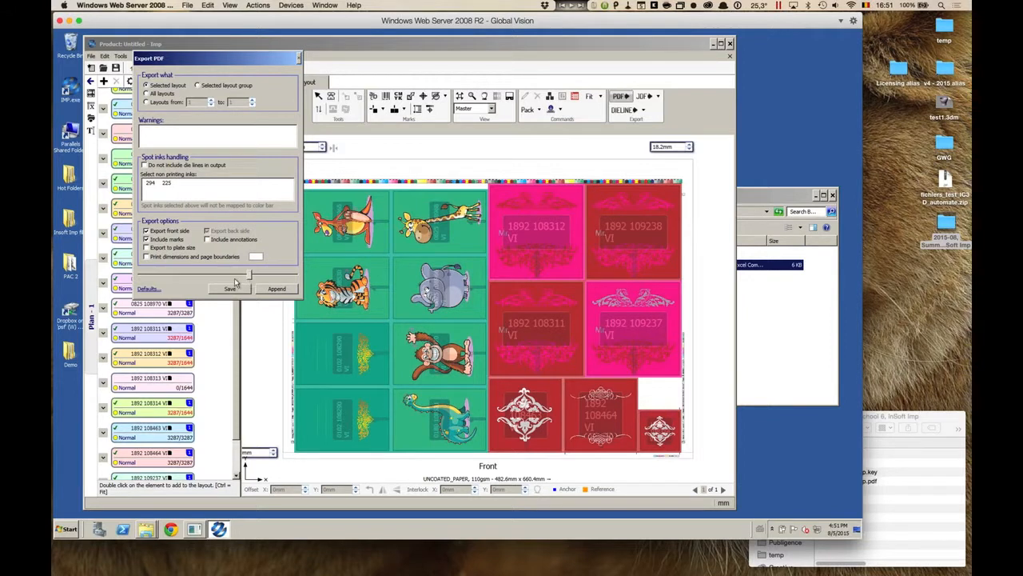
mouse_move(200, 283)
mouse_down()
mouse_move(178, 282)
mouse_move(219, 280)
mouse_move(171, 280)
mouse_move(254, 280)
mouse_move(166, 279)
mouse_move(267, 277)
mouse_move(180, 277)
mouse_up()
drag(293, 275, 191, 276)
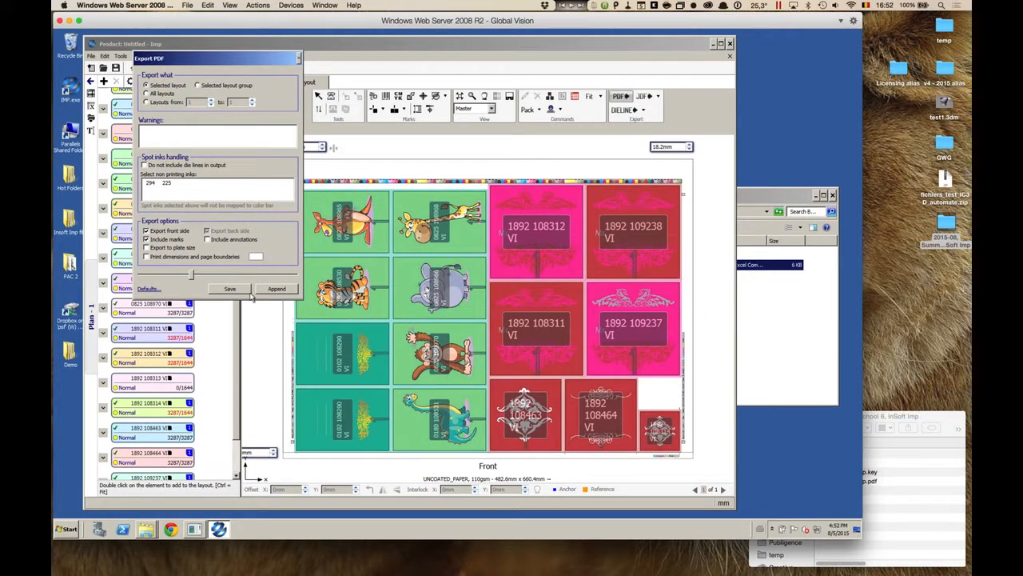
click(299, 60)
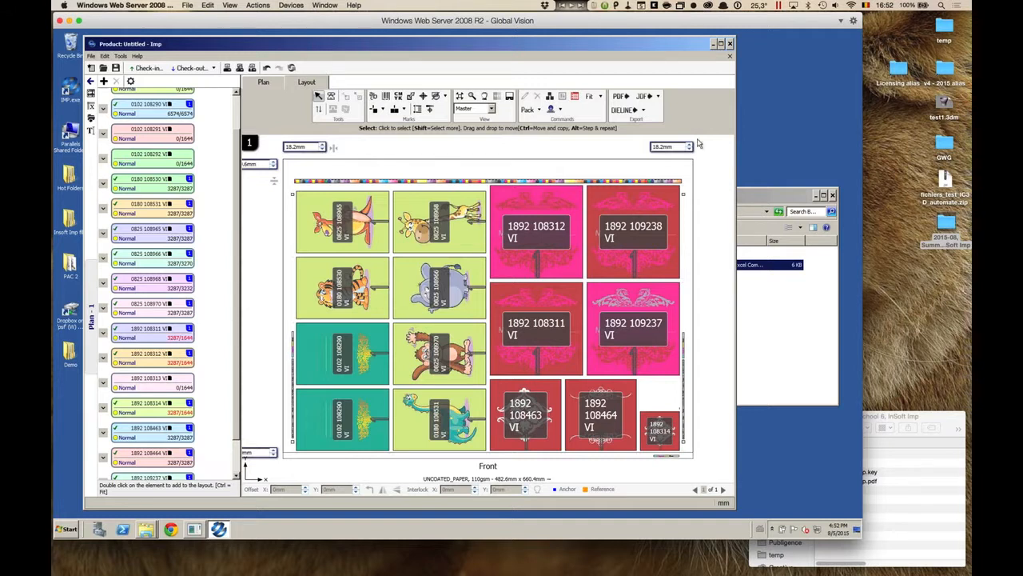
- Review the JDF and dieline export formats available for the layout, and close the product without saving
click(660, 97)
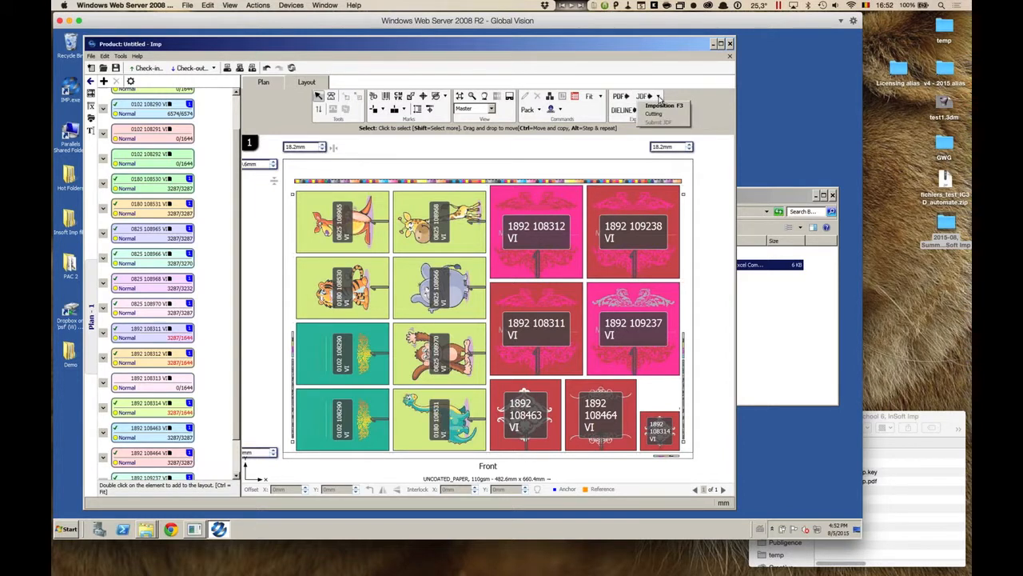
click(680, 80)
click(644, 111)
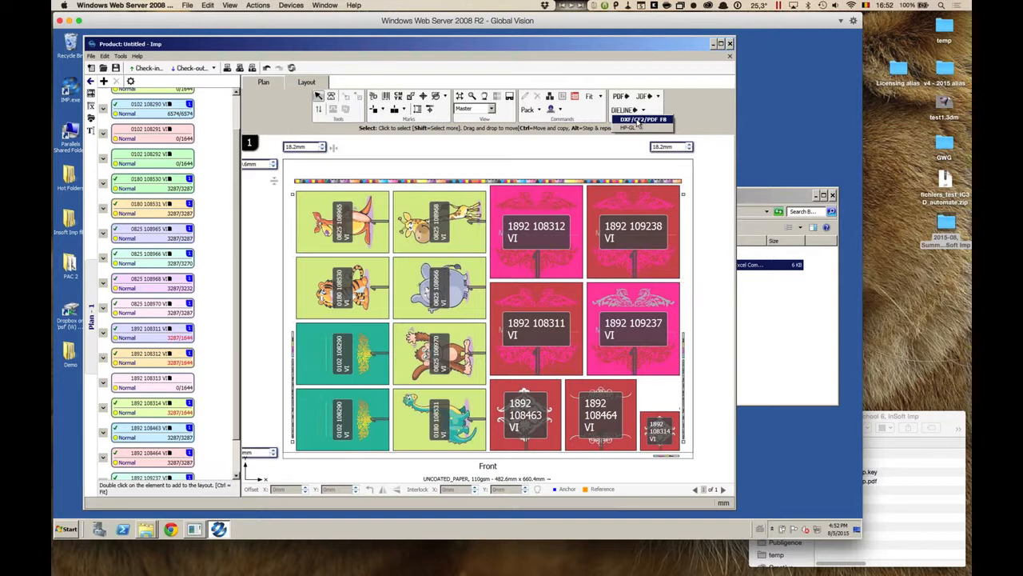
click(705, 171)
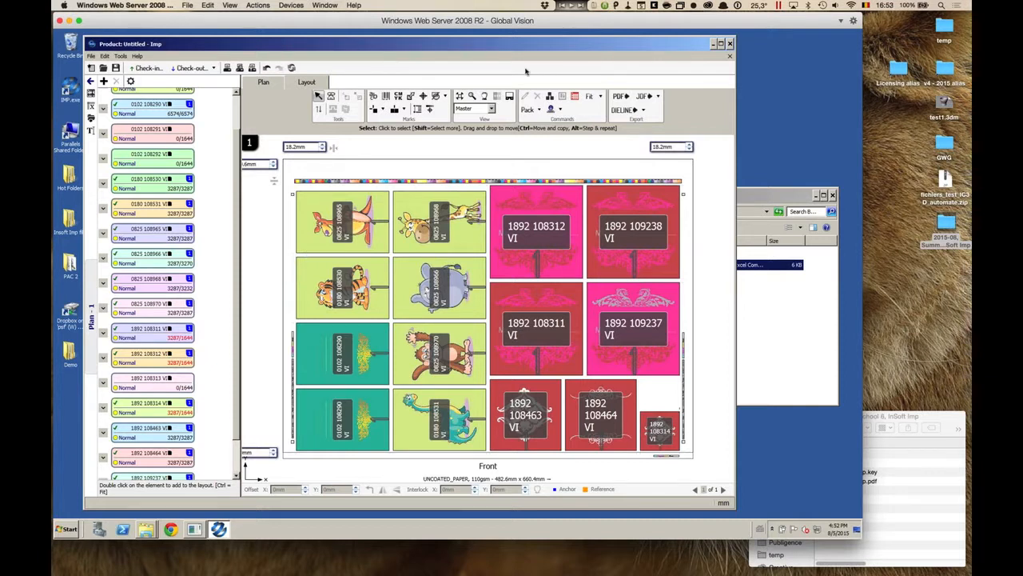
click(730, 57)
click(417, 306)
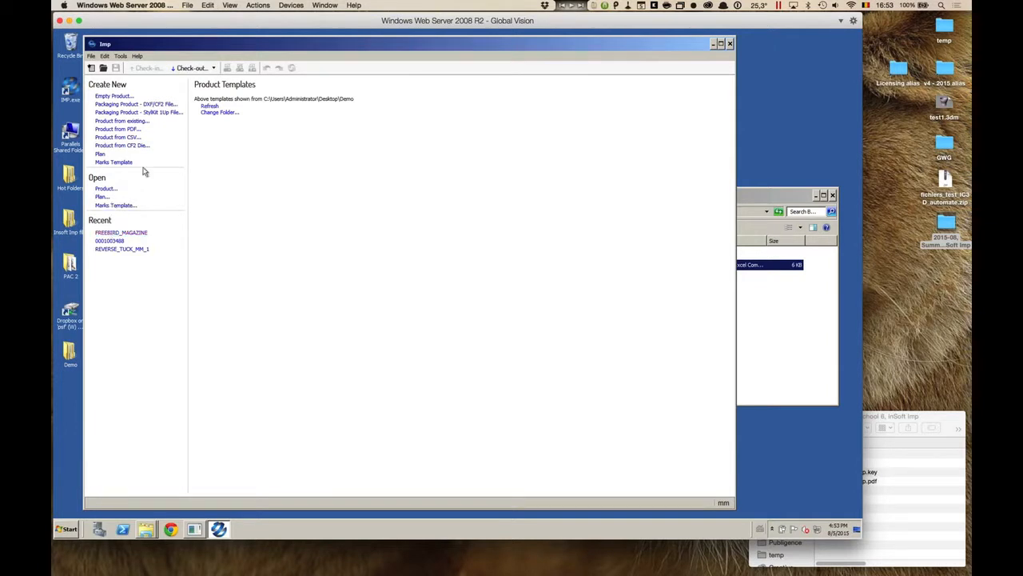
- Open LABELS_WITH_ART.csv from the Format_1_Labels folder under Demo, 003 - Ganging, Die-cut in Excel
click(762, 321)
click(505, 211)
double_click(548, 265)
double_click(552, 255)
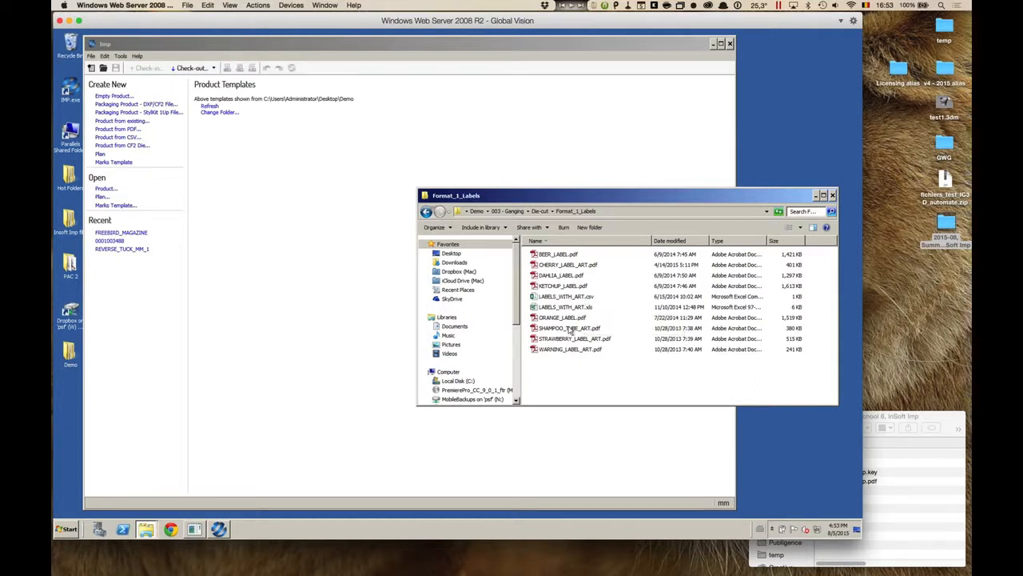
click(587, 298)
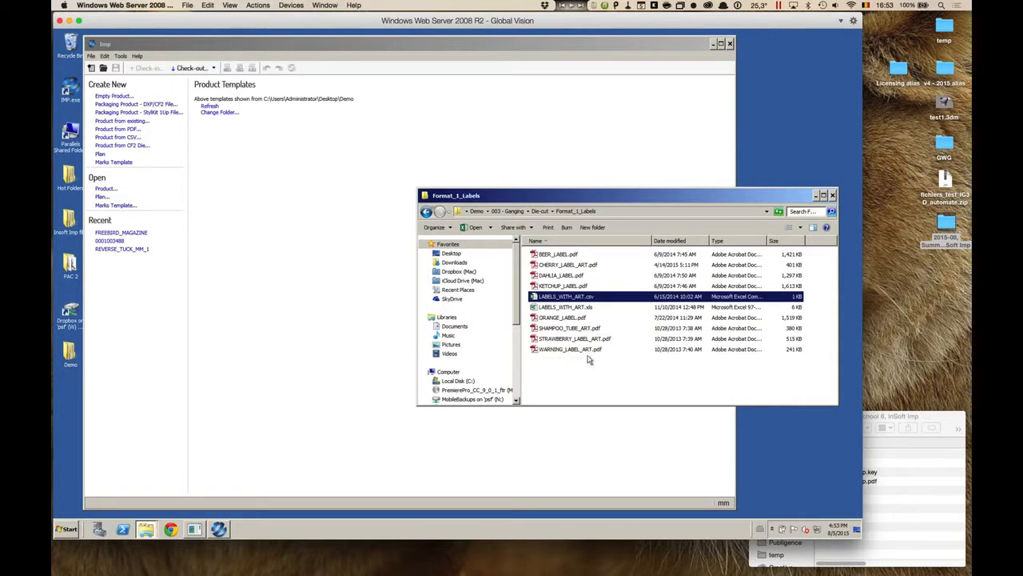
double_click(534, 297)
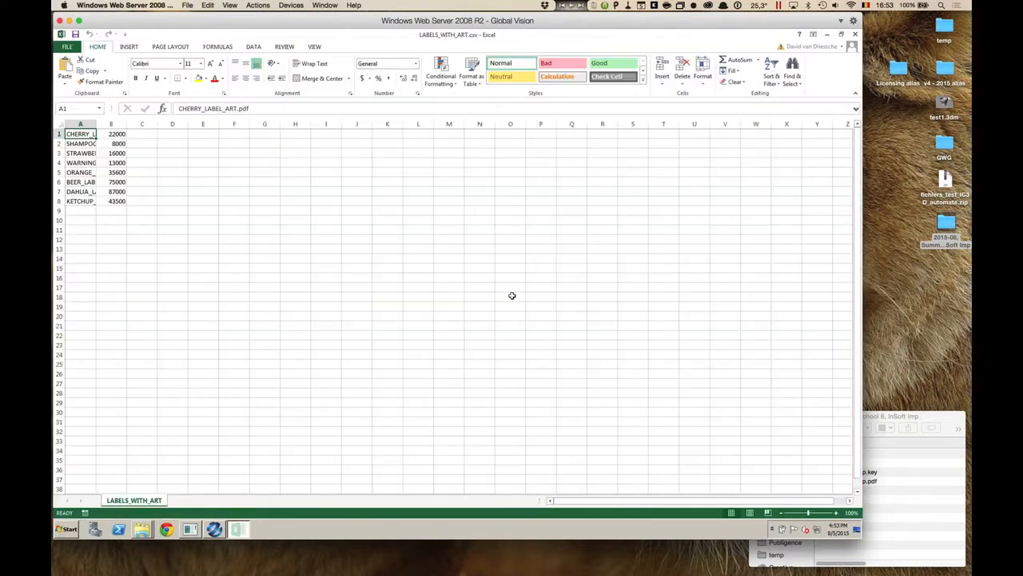
- Widen column A, examine the PDF file names and their quantities, and close the spreadsheet without saving
drag(96, 123, 157, 126)
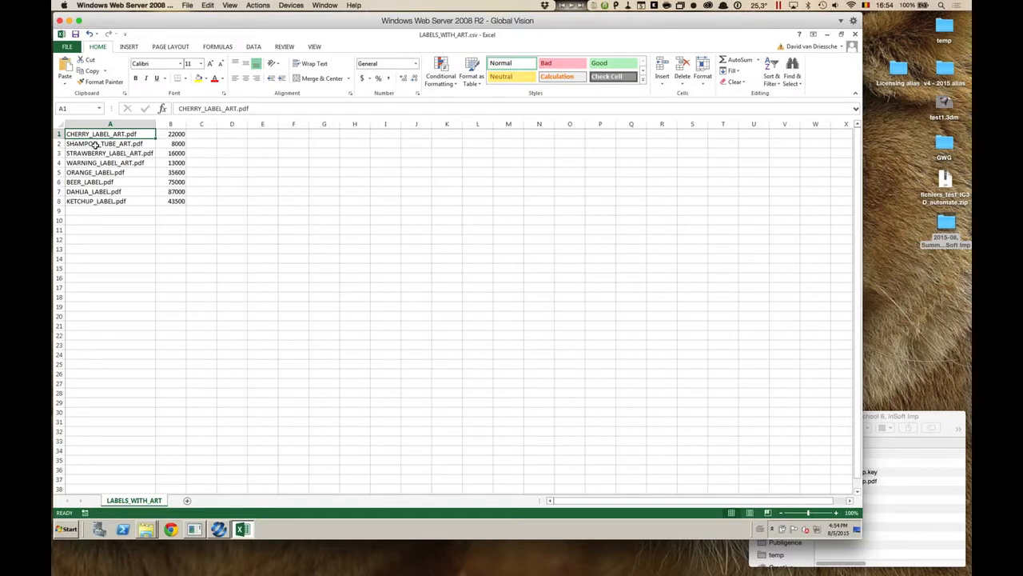
drag(130, 134, 128, 201)
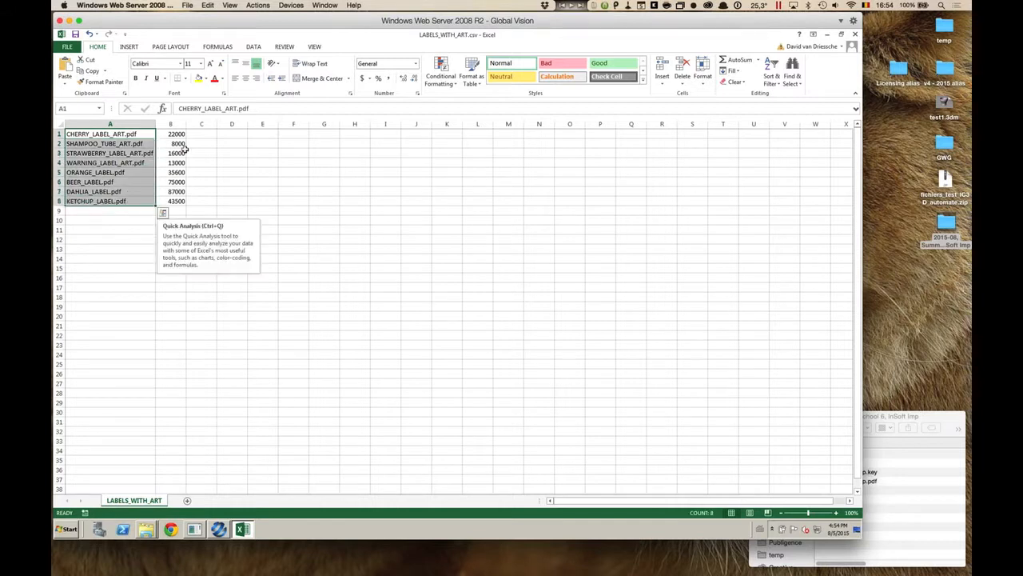
drag(176, 134, 175, 199)
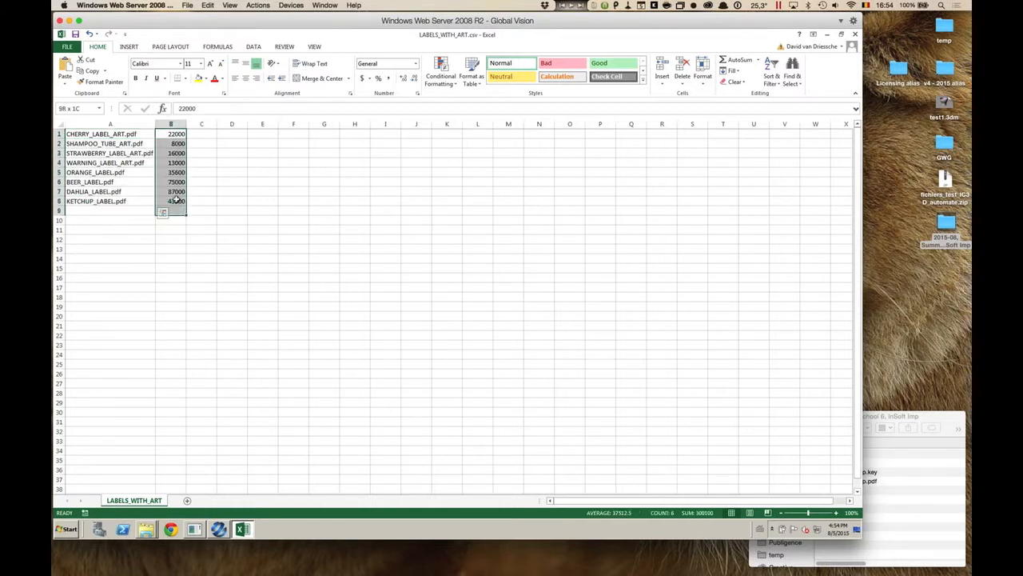
click(219, 249)
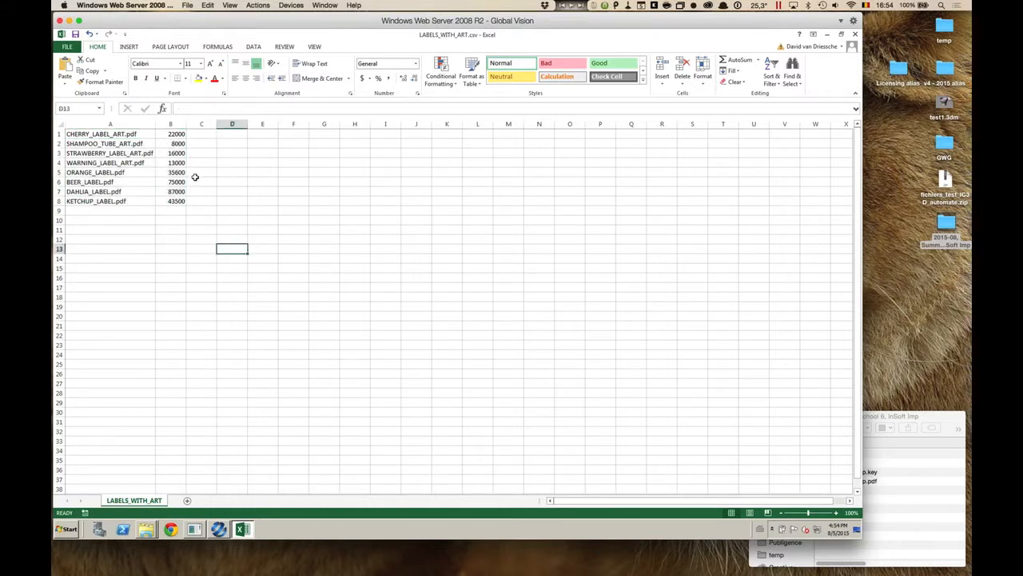
click(855, 33)
click(457, 291)
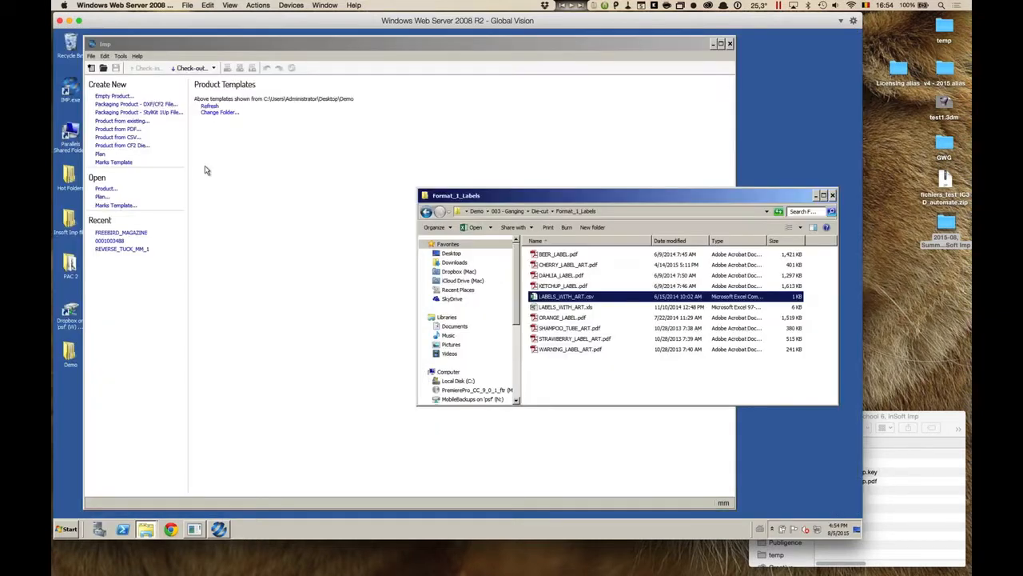
- Back in Imp, start a new product from CSV using Format 1
click(205, 169)
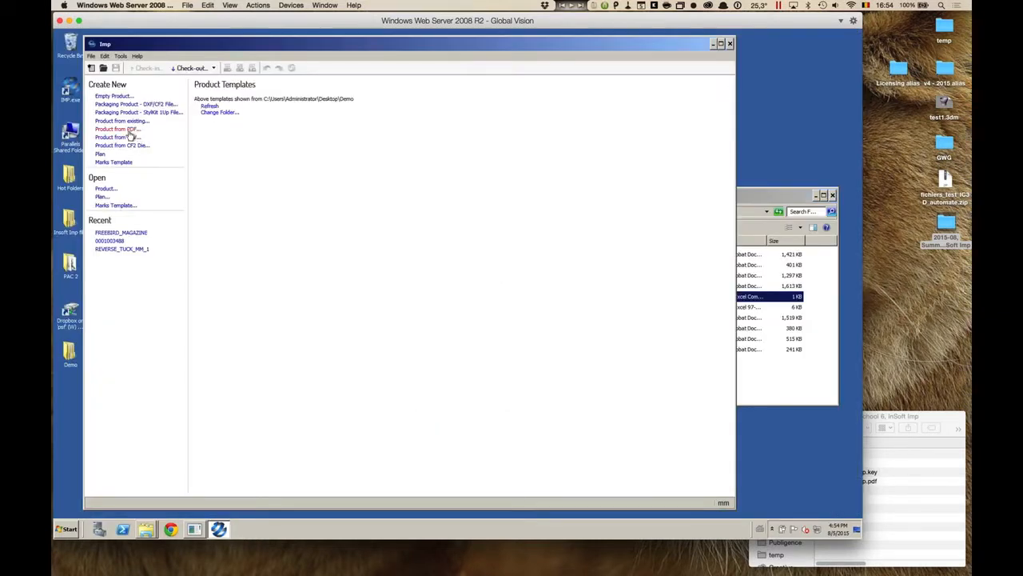
click(130, 136)
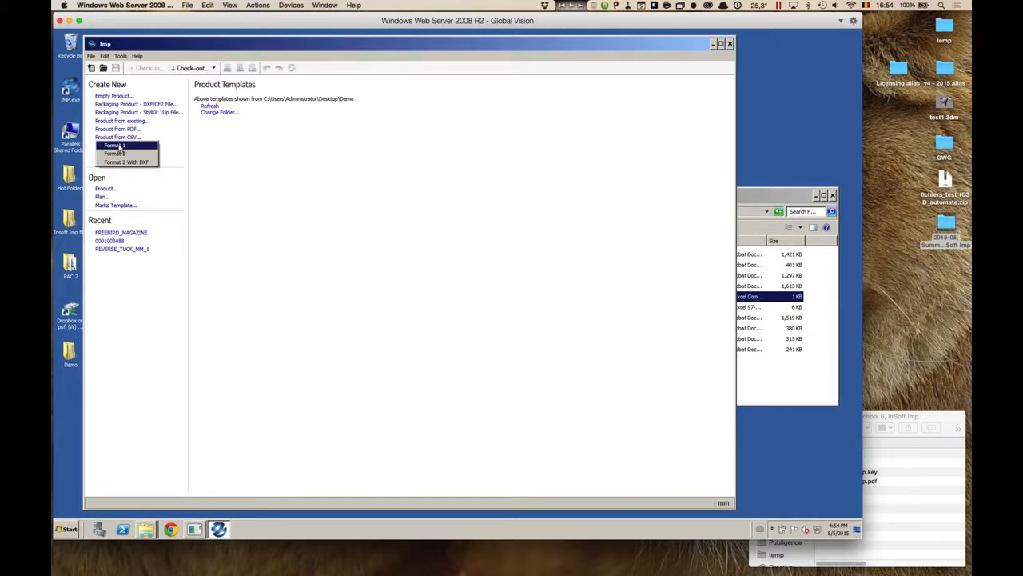
click(120, 147)
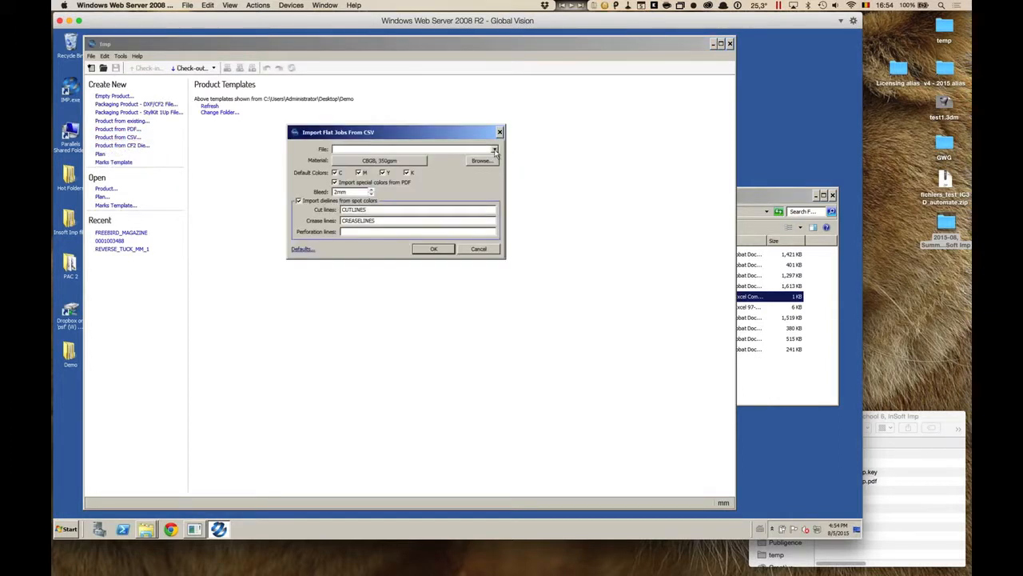
- Import the flat jobs from LABELS_WITH_ART.csv in Die-cut, Format_1_Labels, keeping the default material, 2 mm bleed and dieline spot colors
click(495, 152)
click(494, 150)
click(484, 160)
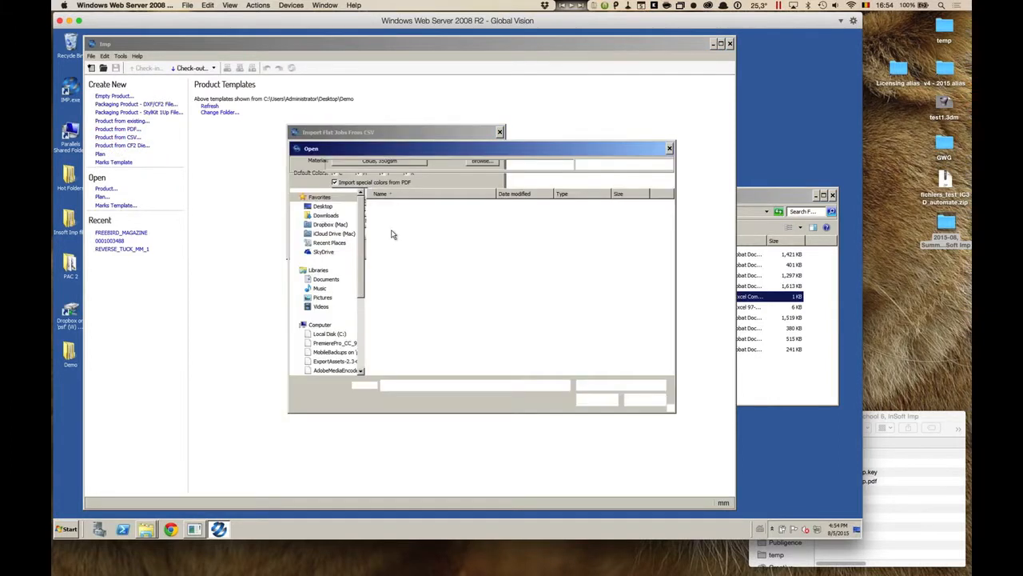
click(386, 164)
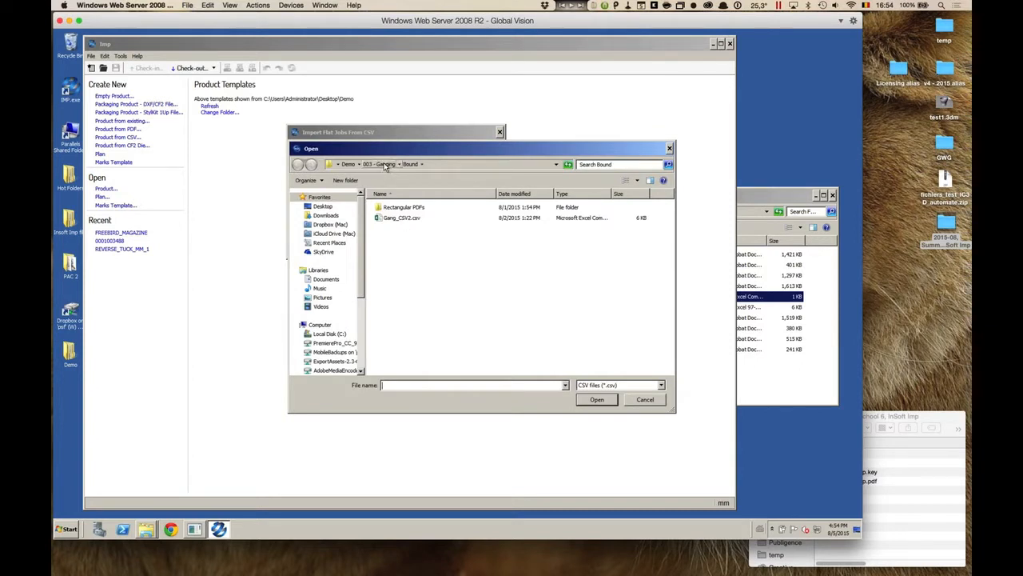
double_click(389, 217)
double_click(411, 208)
click(407, 209)
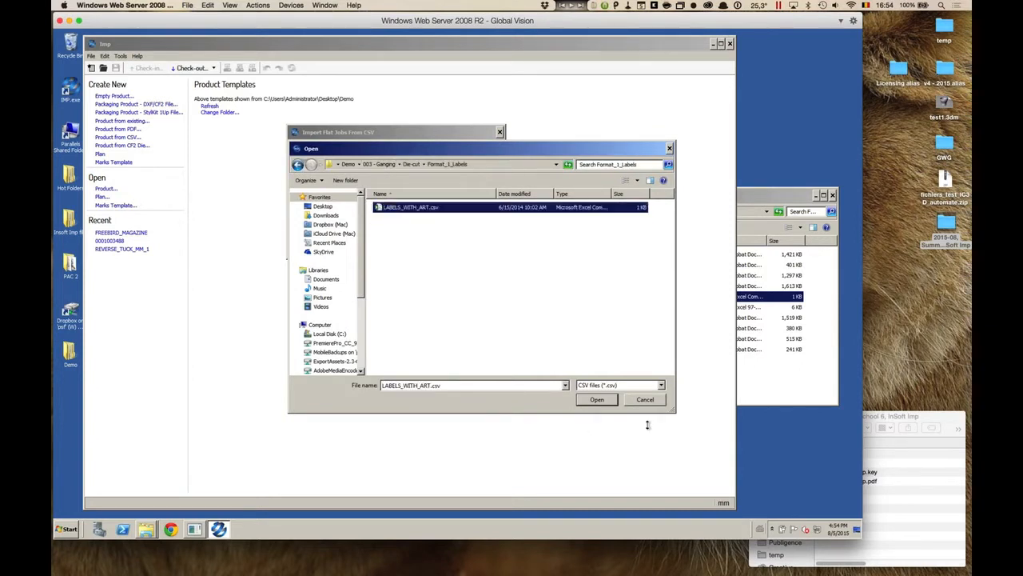
click(598, 402)
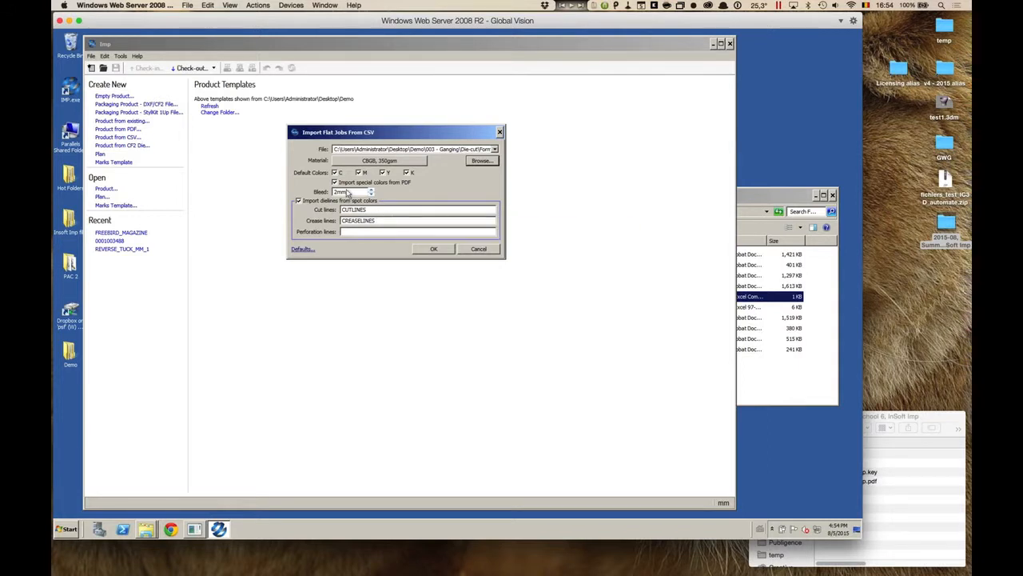
click(438, 250)
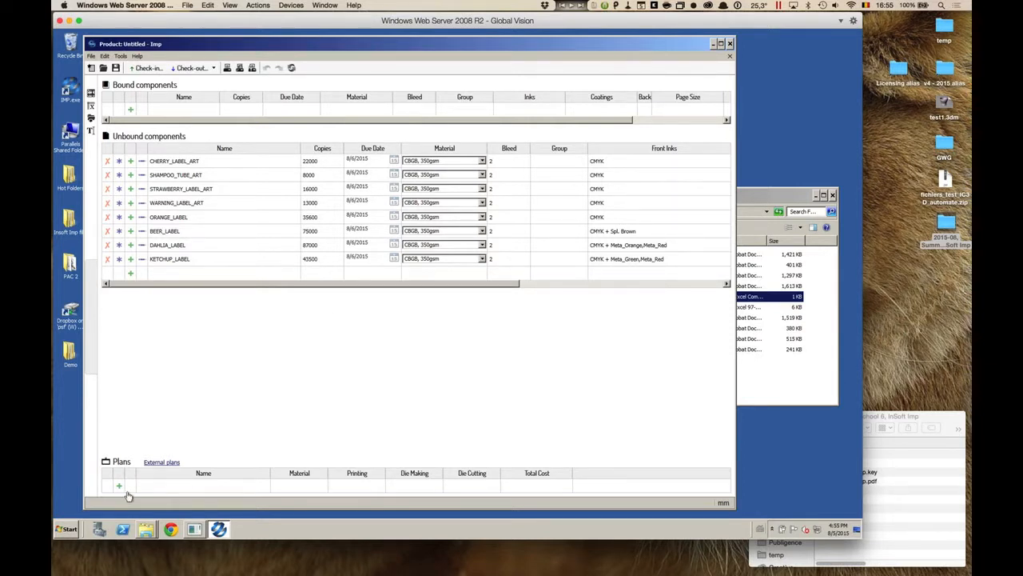
- Create a new plan and add all the imported label components to it
click(117, 489)
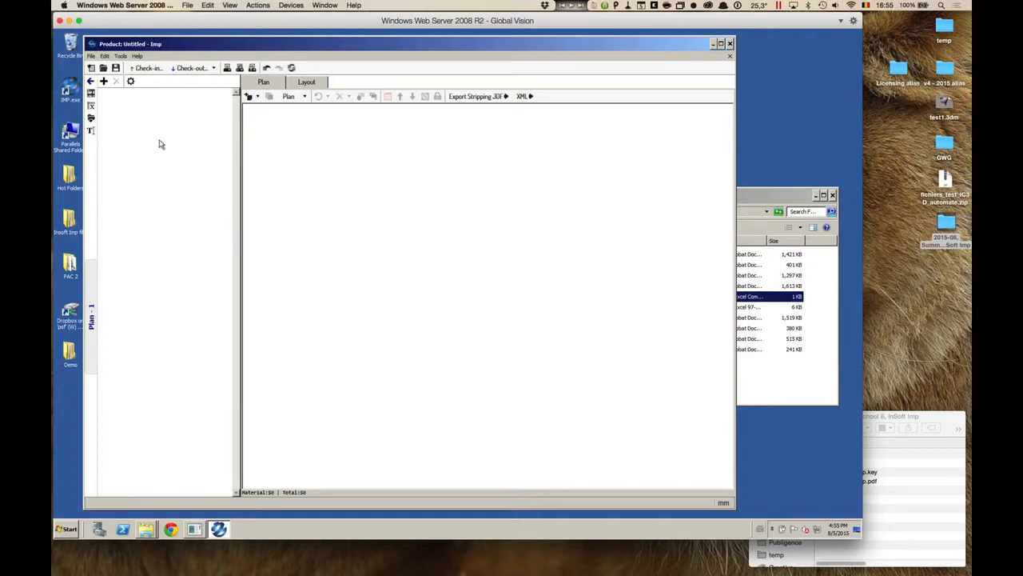
click(103, 81)
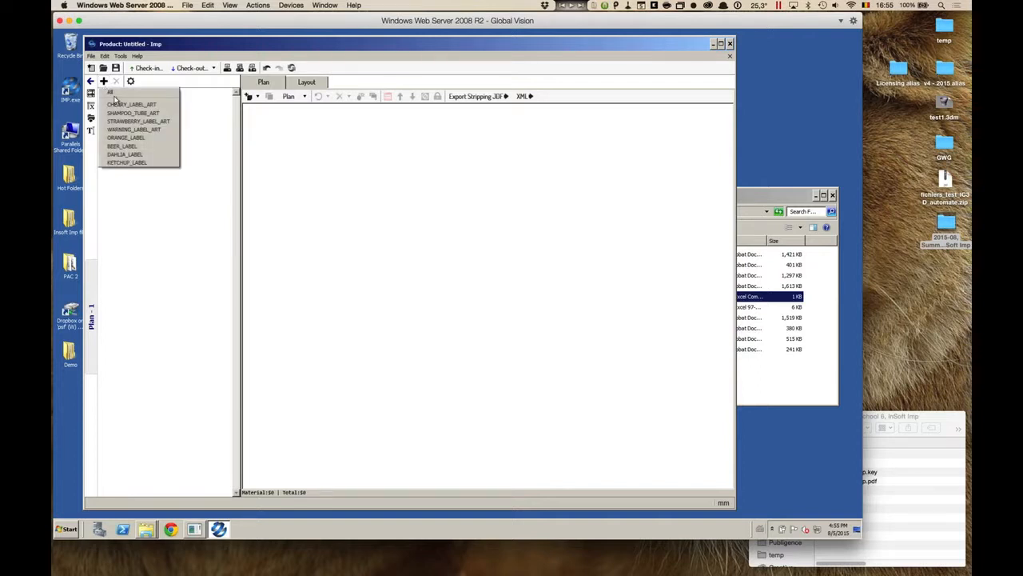
click(112, 93)
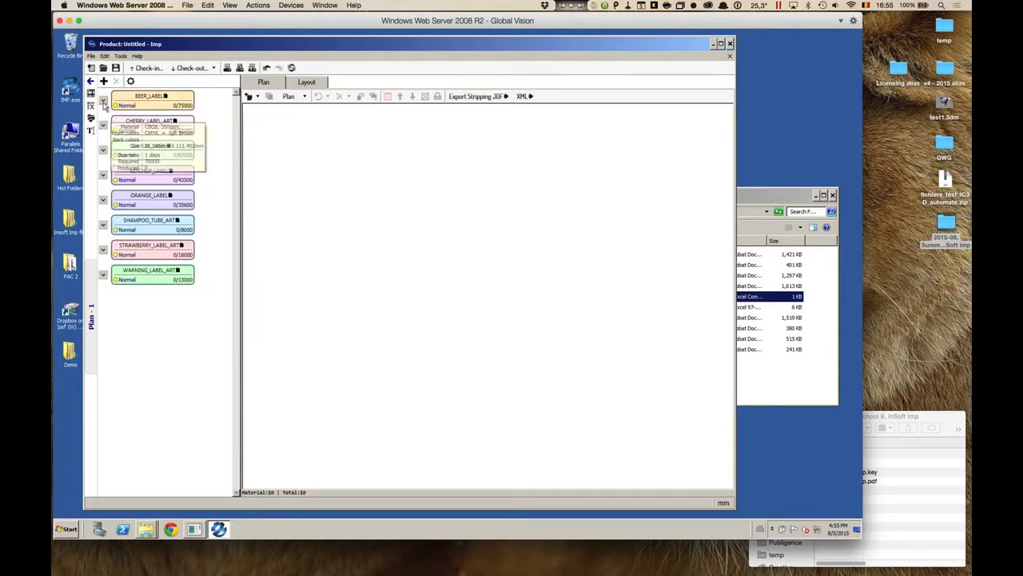
- Expand the artwork previews of all the label components in the plan's component list
click(103, 100)
click(103, 149)
click(103, 188)
click(104, 229)
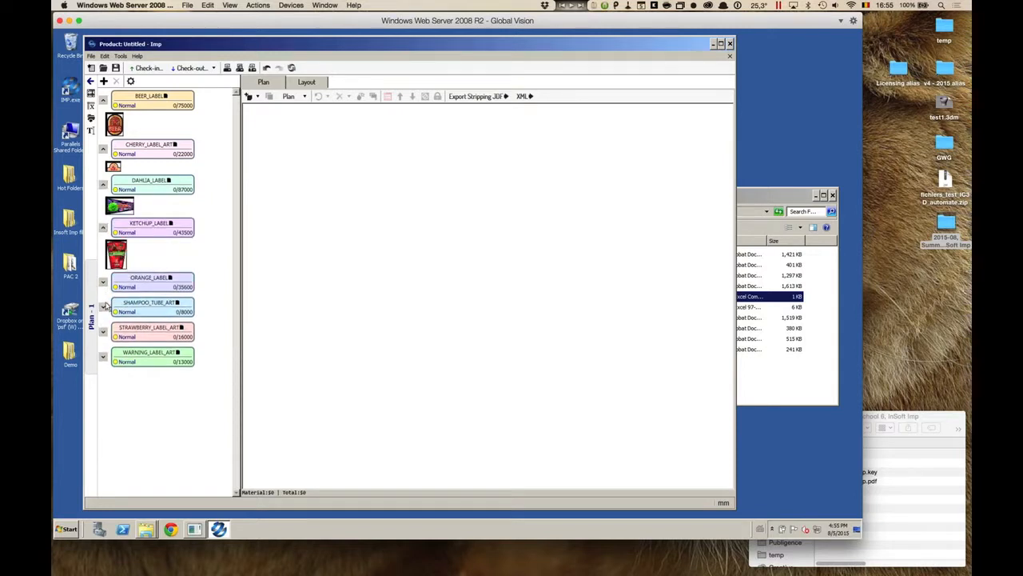
click(103, 306)
click(102, 379)
click(102, 352)
click(102, 281)
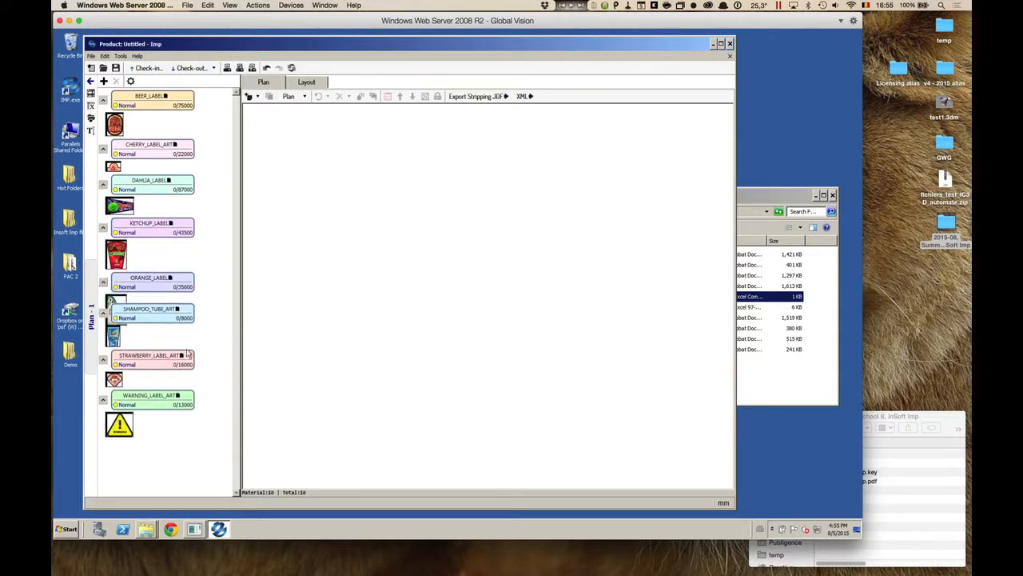
click(220, 147)
click(103, 148)
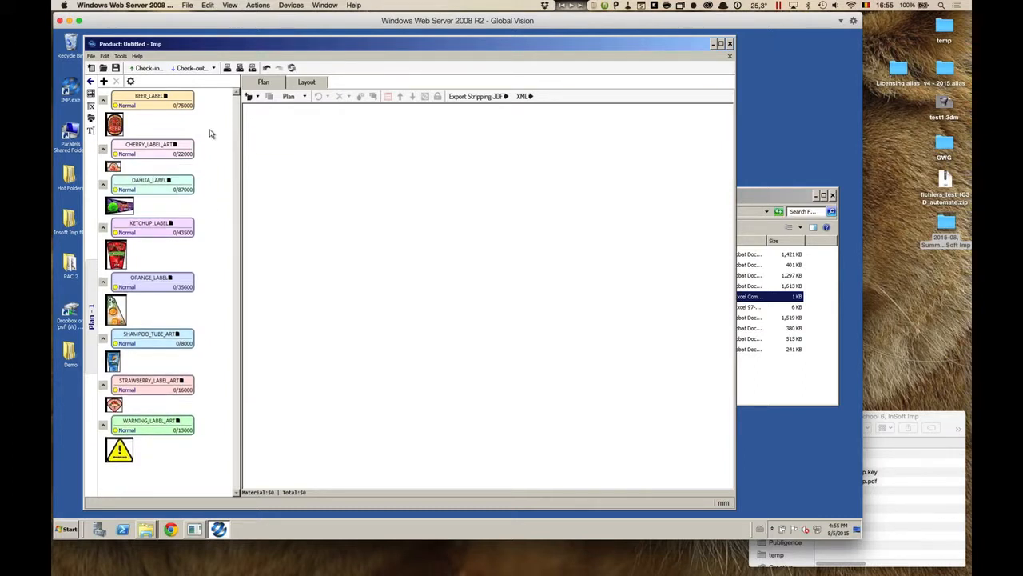
- Check the details of BEER_LABEL, view the CHERRY_LABEL_ART component with its dieline, and return to Plan - 1
mouse_move(210, 133)
mouse_move(118, 132)
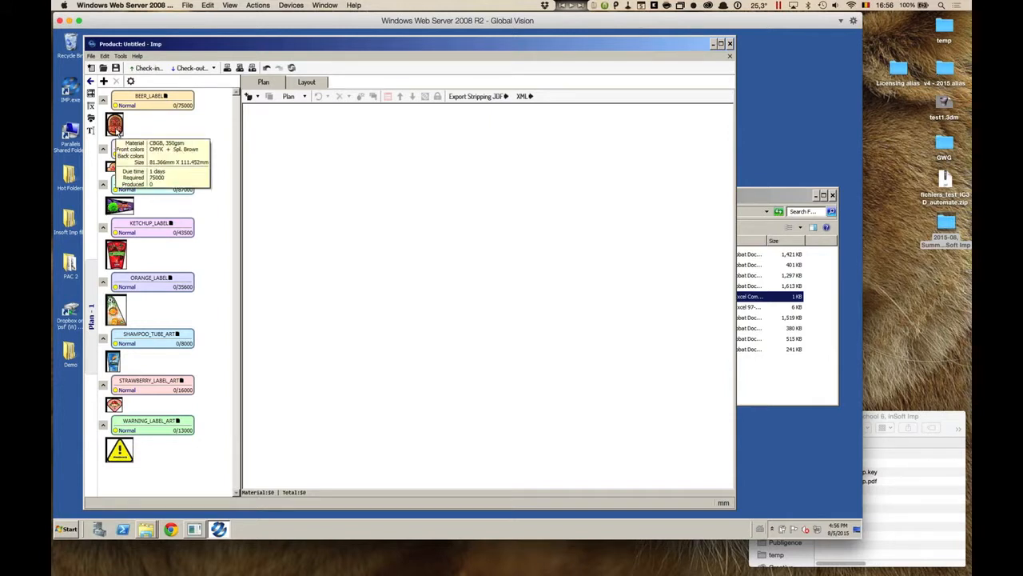
click(155, 106)
click(94, 291)
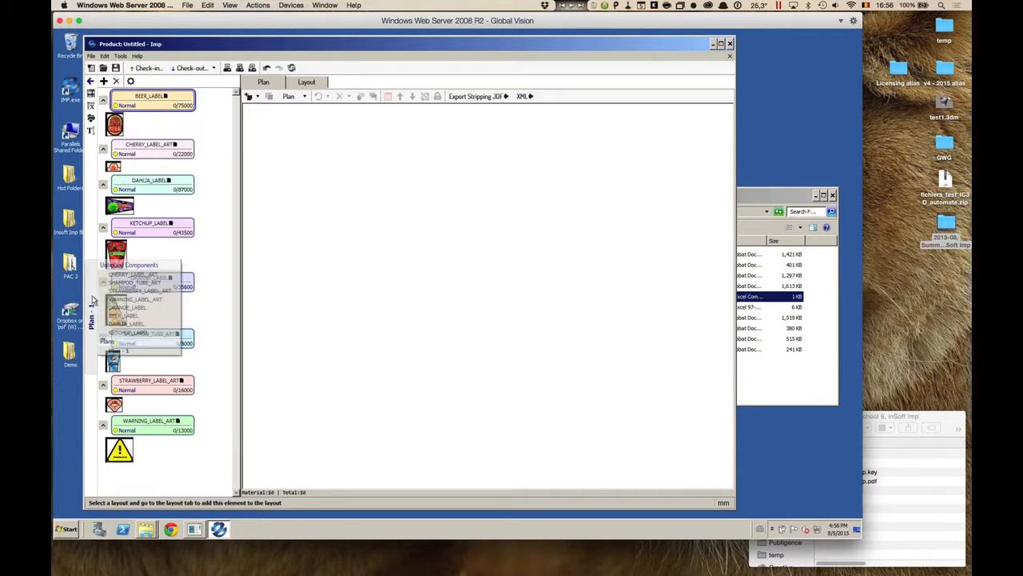
click(147, 277)
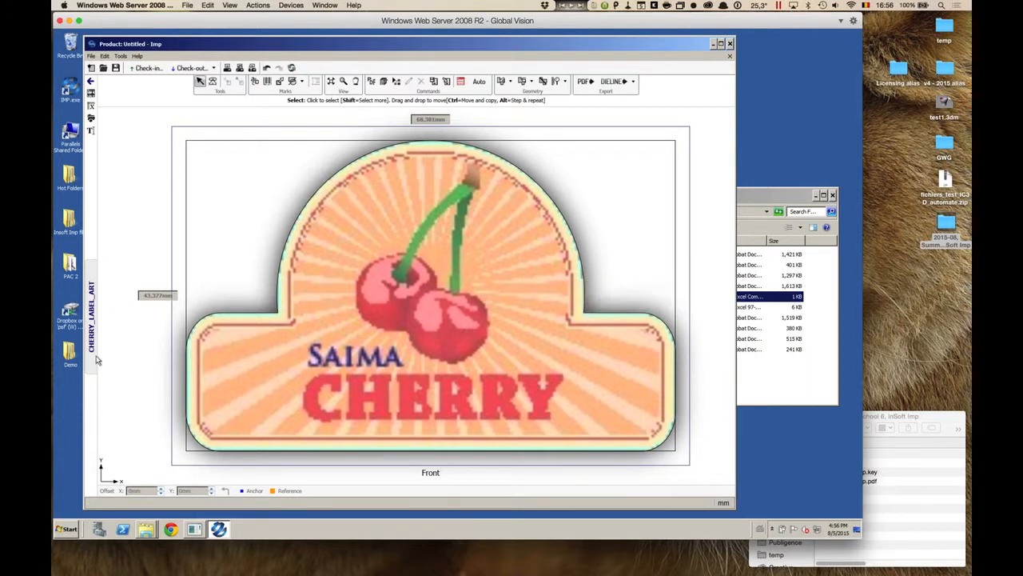
click(91, 325)
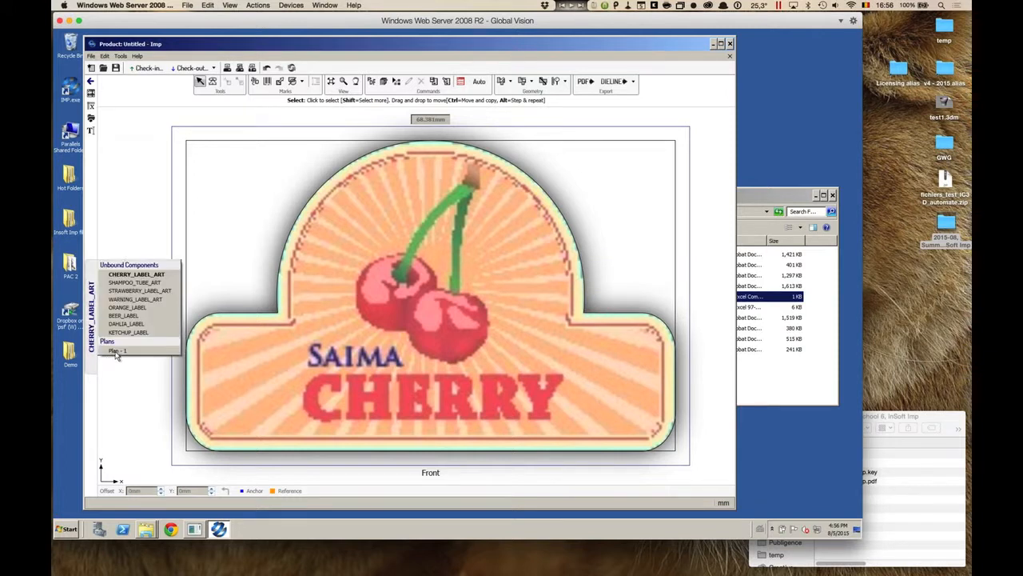
click(116, 352)
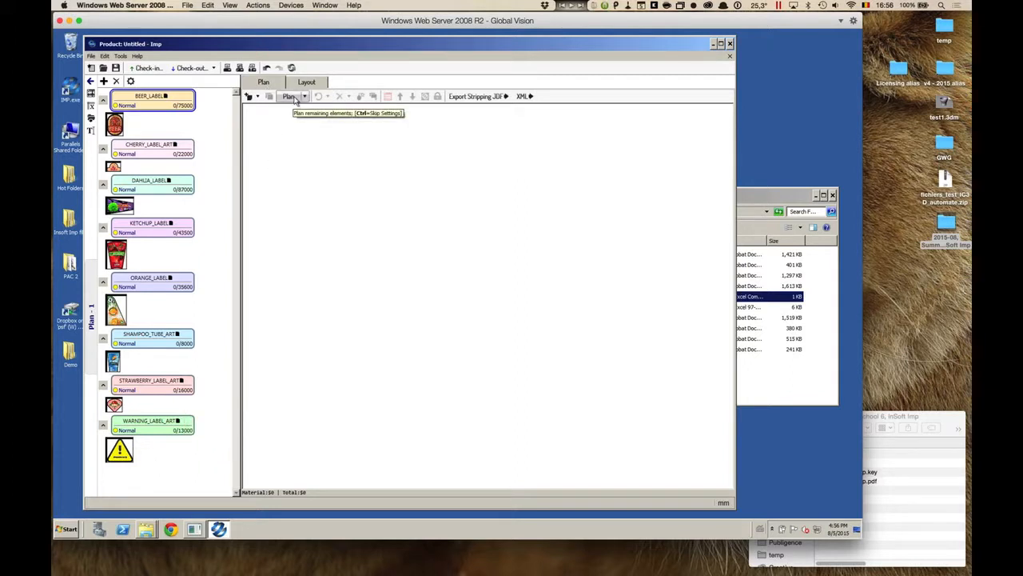
- Review the auto plan machine, algorithm and option settings, and compute layouts with irregular nesting, common line edges and a 3 mm bridge gap
click(295, 98)
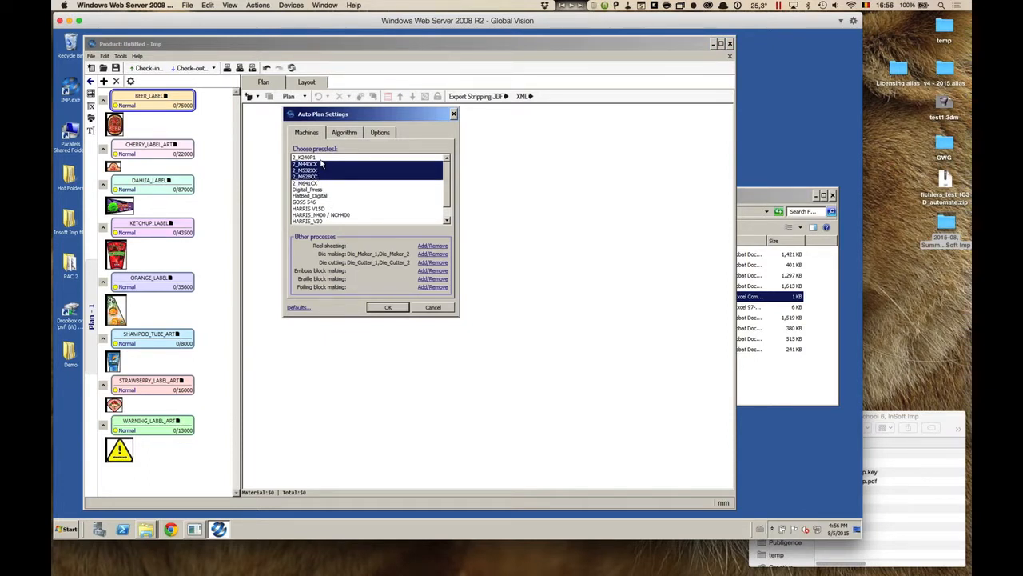
click(344, 134)
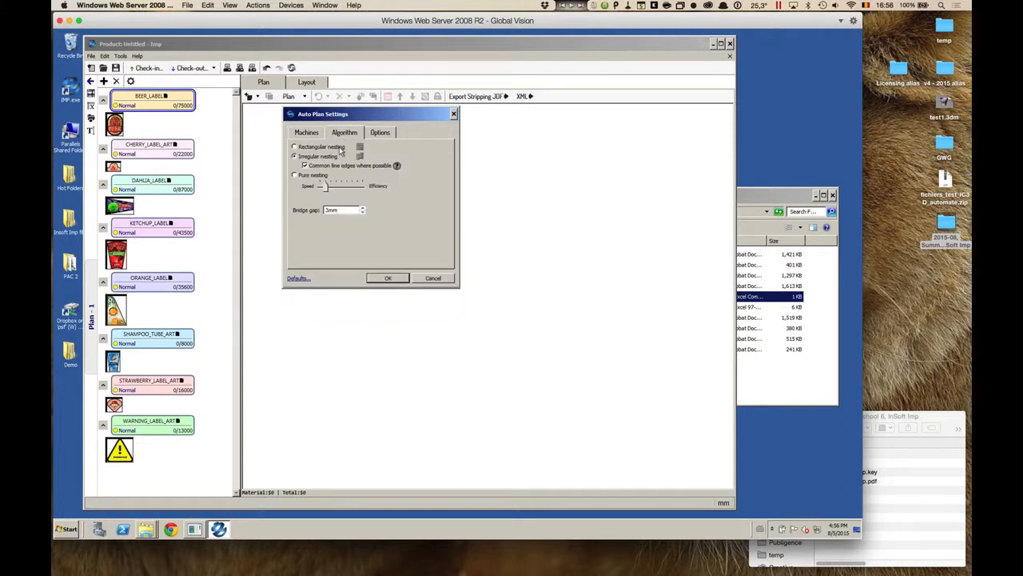
click(379, 133)
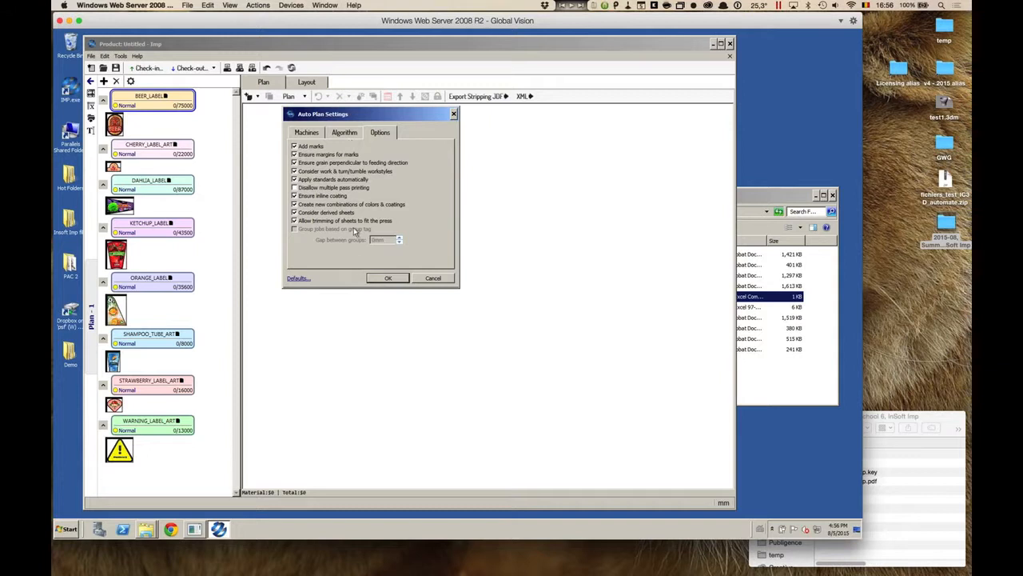
click(397, 280)
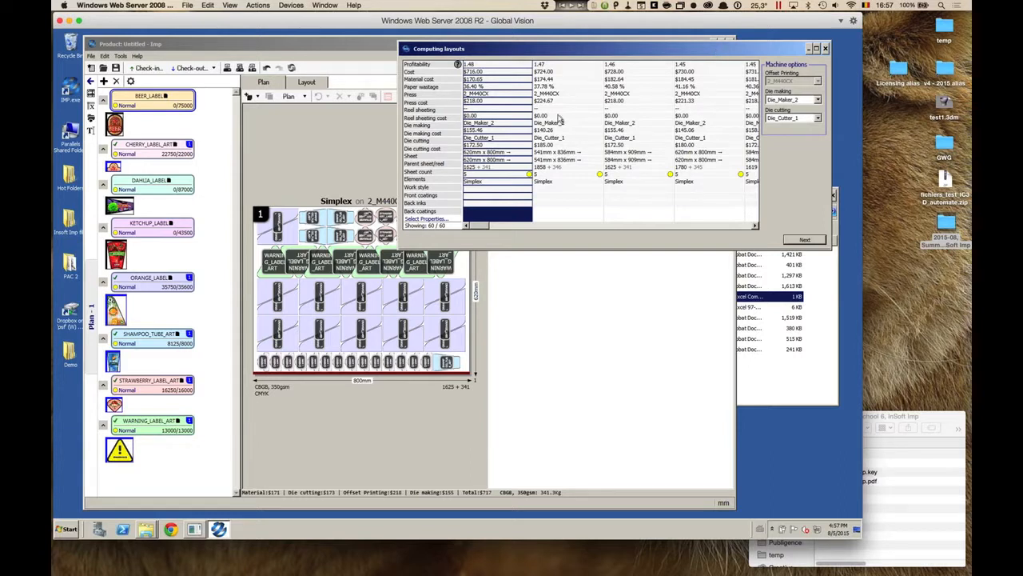
- Compare the computed layouts and keep the 620 x 800 mm one with profitability 1.48, ending the planning there
click(602, 126)
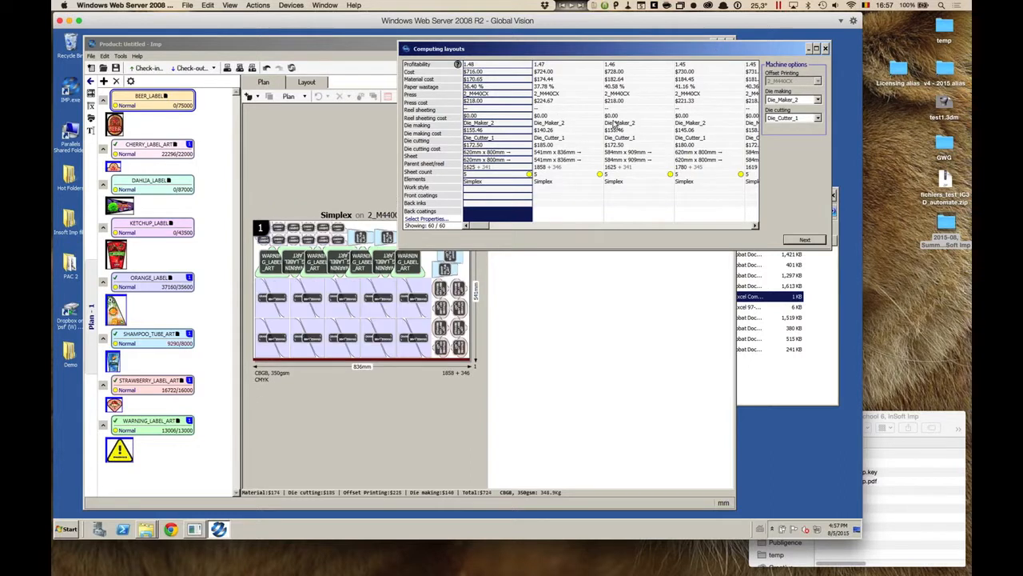
click(676, 125)
click(687, 125)
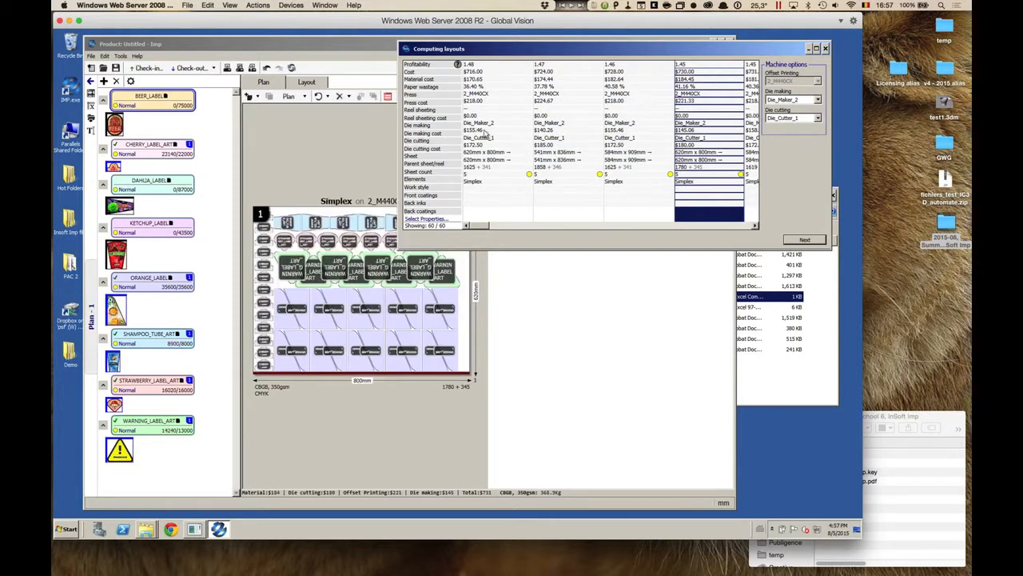
click(528, 77)
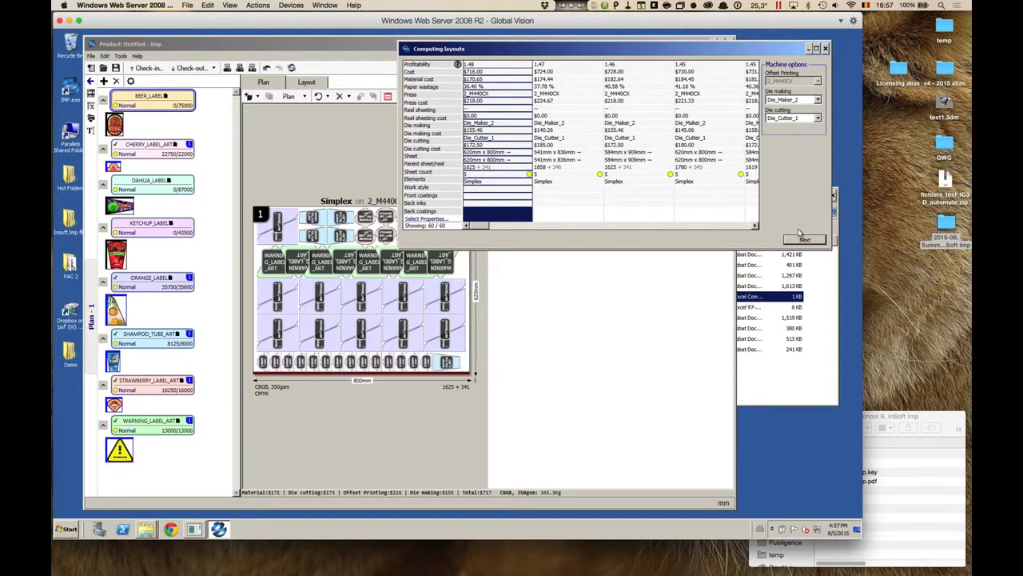
click(826, 50)
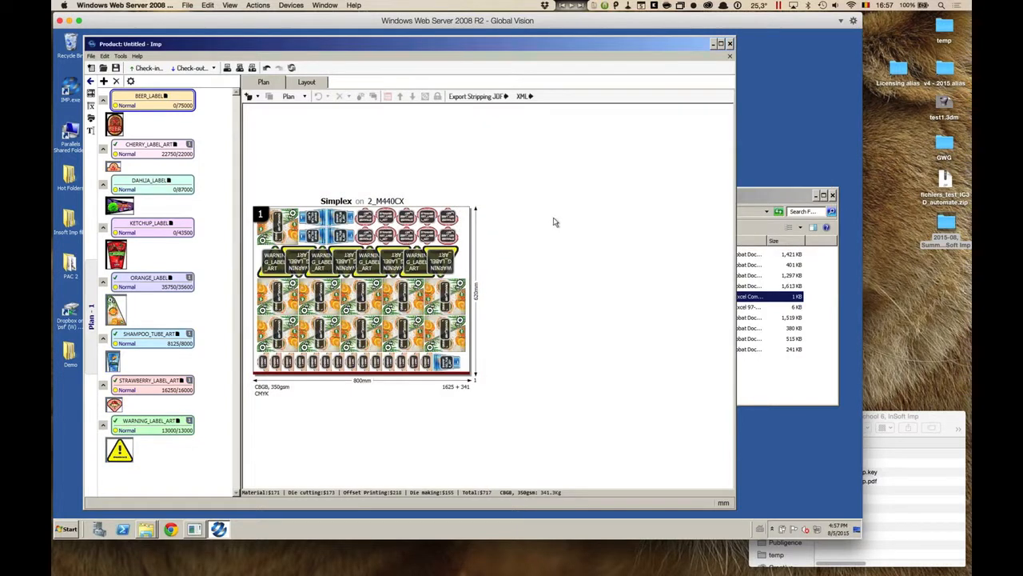
- Select CHERRY_LABEL_ART and show the planned 620 x 800 mm label sheet in the layout view
click(190, 153)
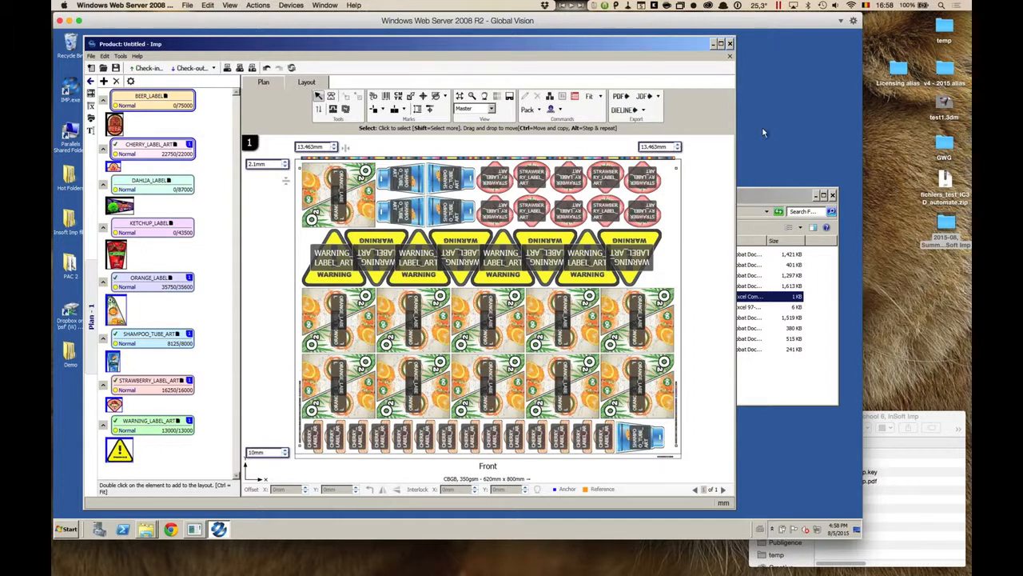
- Switch to the InSoft Imp.key presentation in Keynote, show its closing "Thanks! Questions?" slide and shift the window slightly
key(super+Tab)
key(super+Tab)
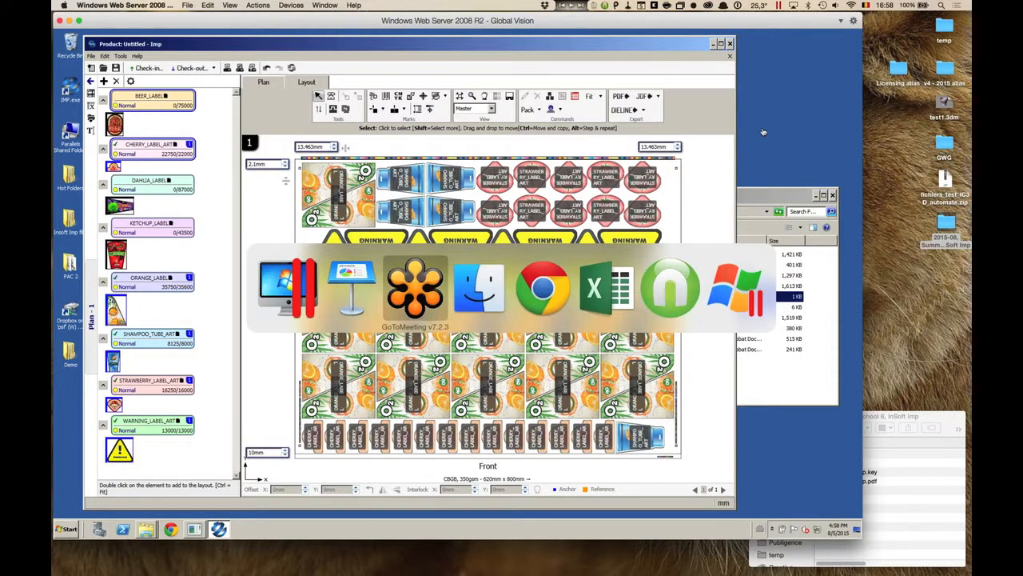
key(super+Tab)
key(super+Tab)
key(super+Tab)
key(super+Tab)
key(super+Tab)
key(super+Tab)
key(super+Tab)
key(super+Tab)
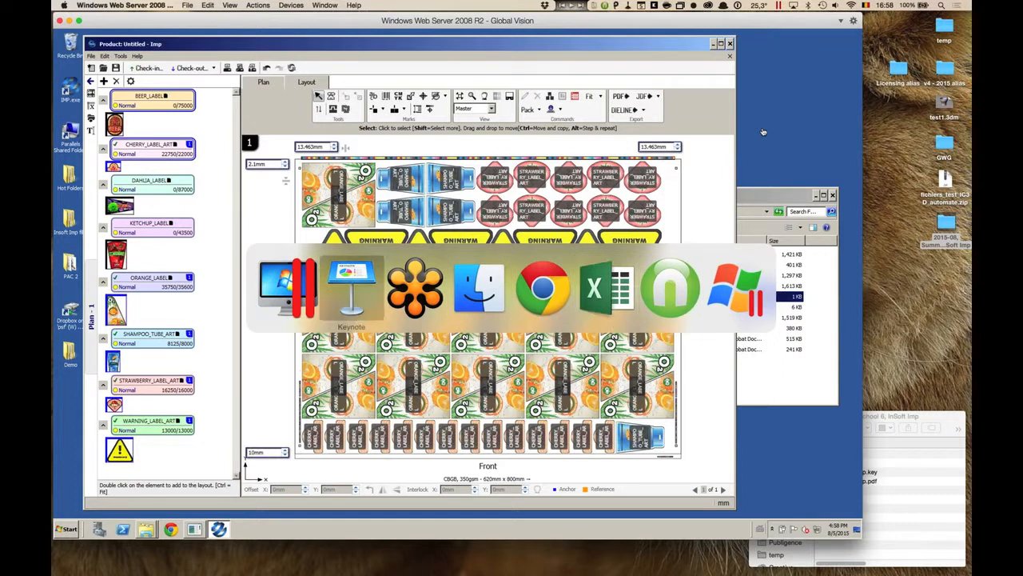
click(354, 305)
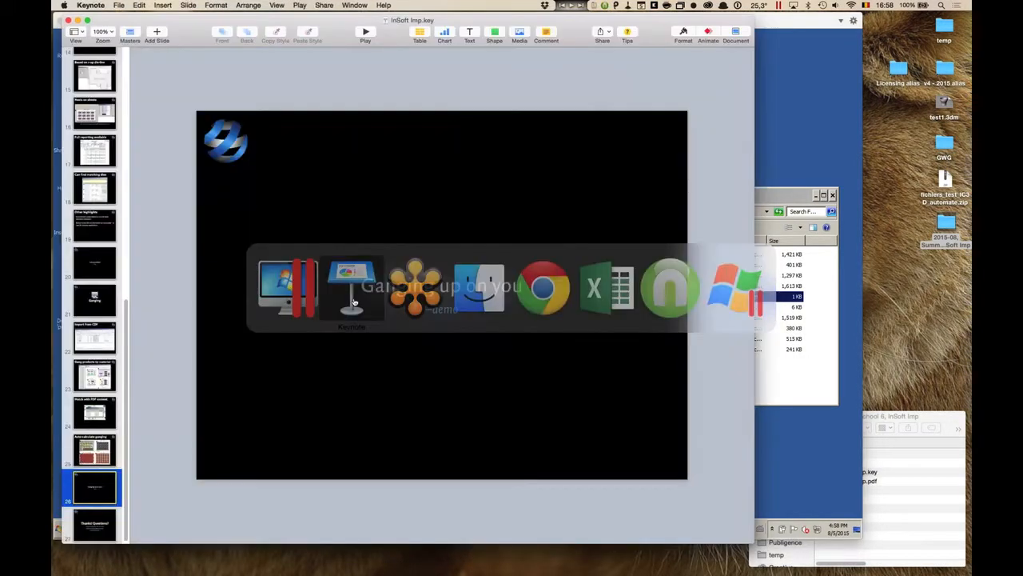
key(Down)
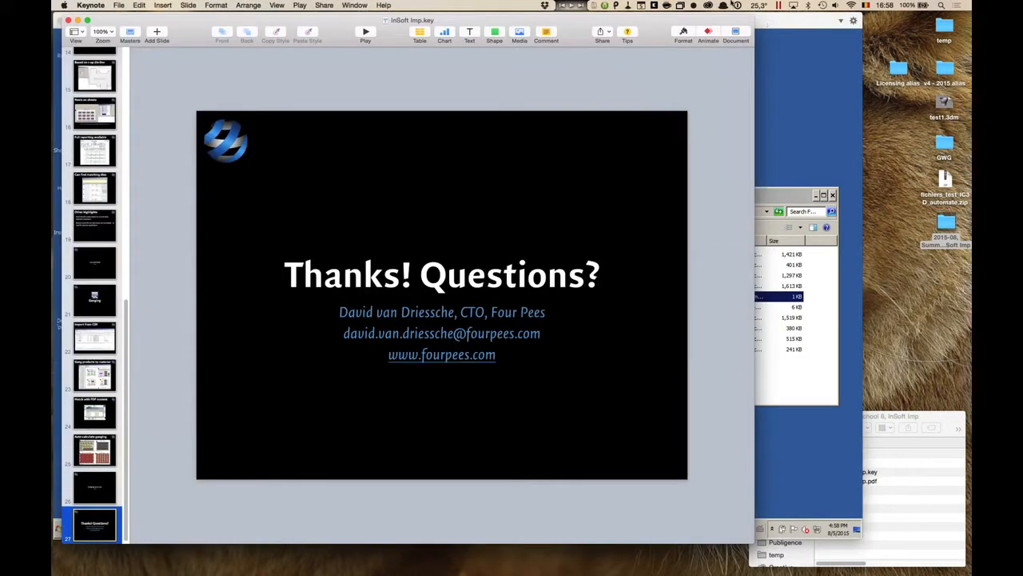
drag(655, 24, 645, 27)
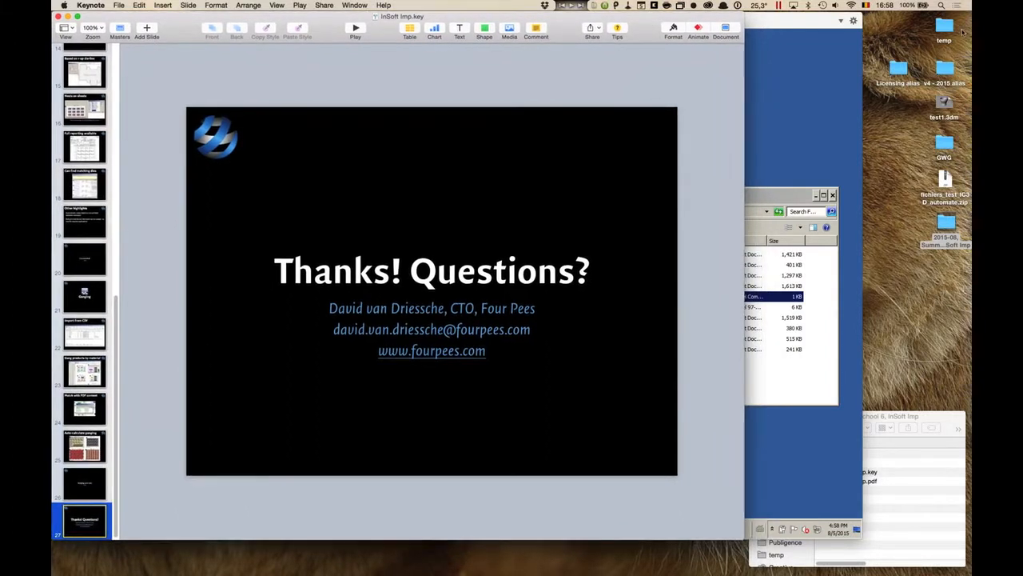
click(965, 35)
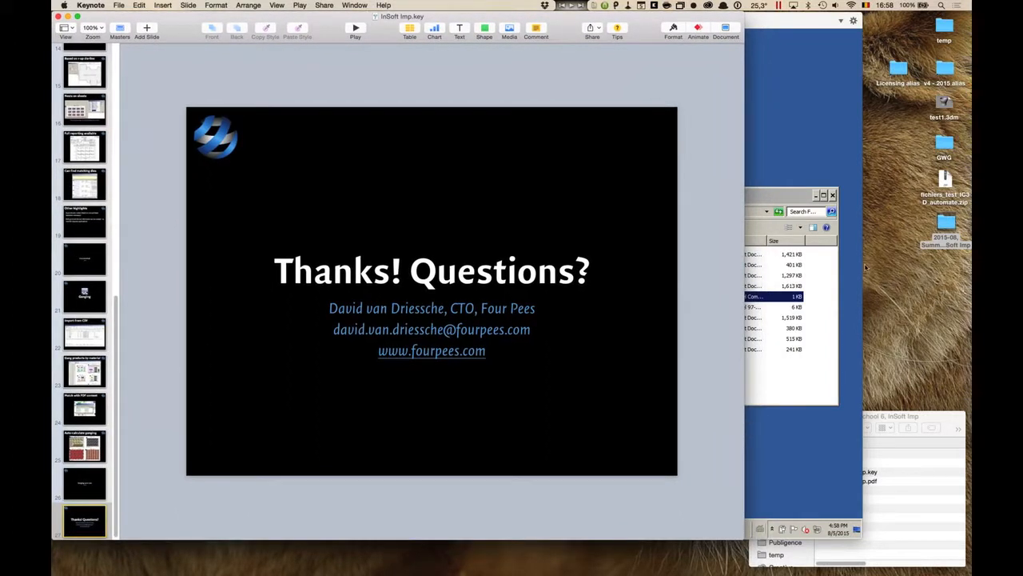